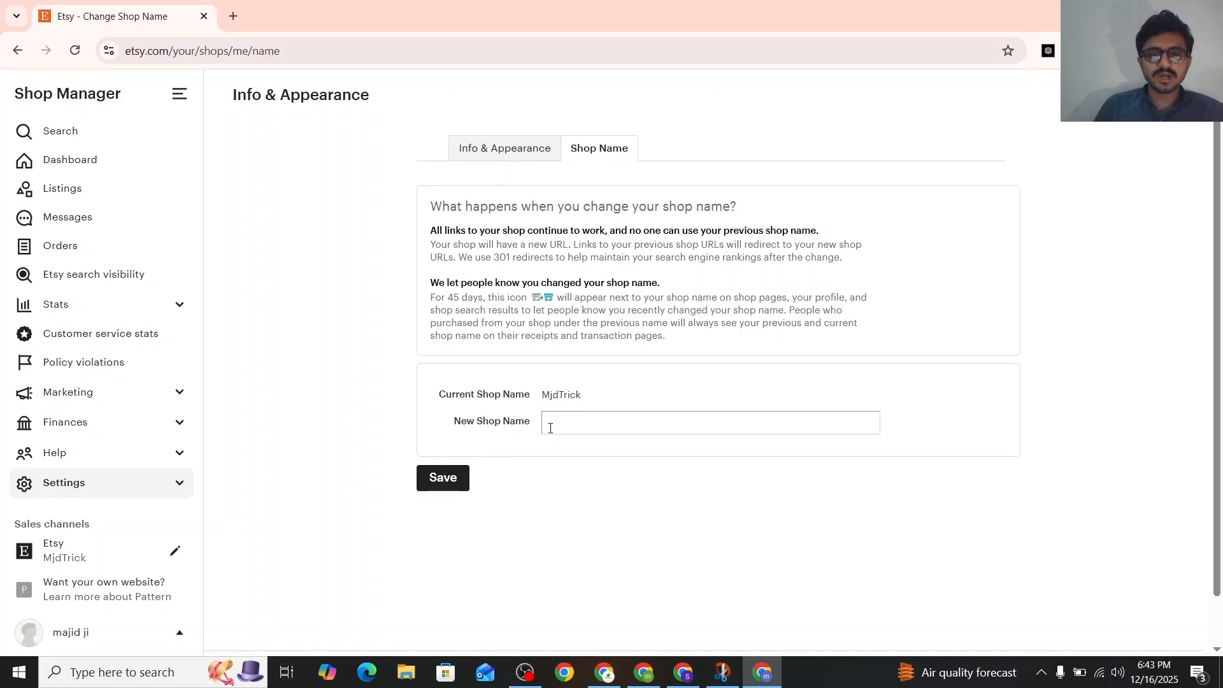
Return to the shop dashboard, open the shop icon upload, and check the minimum image size requirement
{"action": "left_click", "coordinate": [17, 50]}
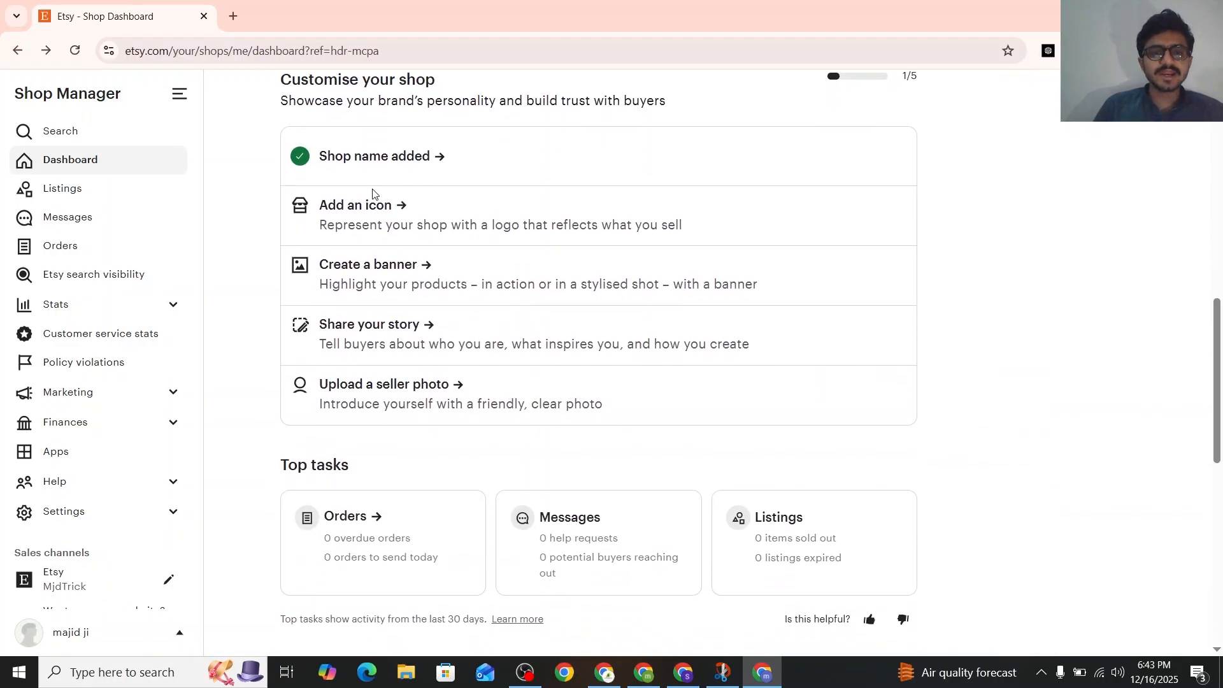
{"action": "left_click", "coordinate": [379, 206]}
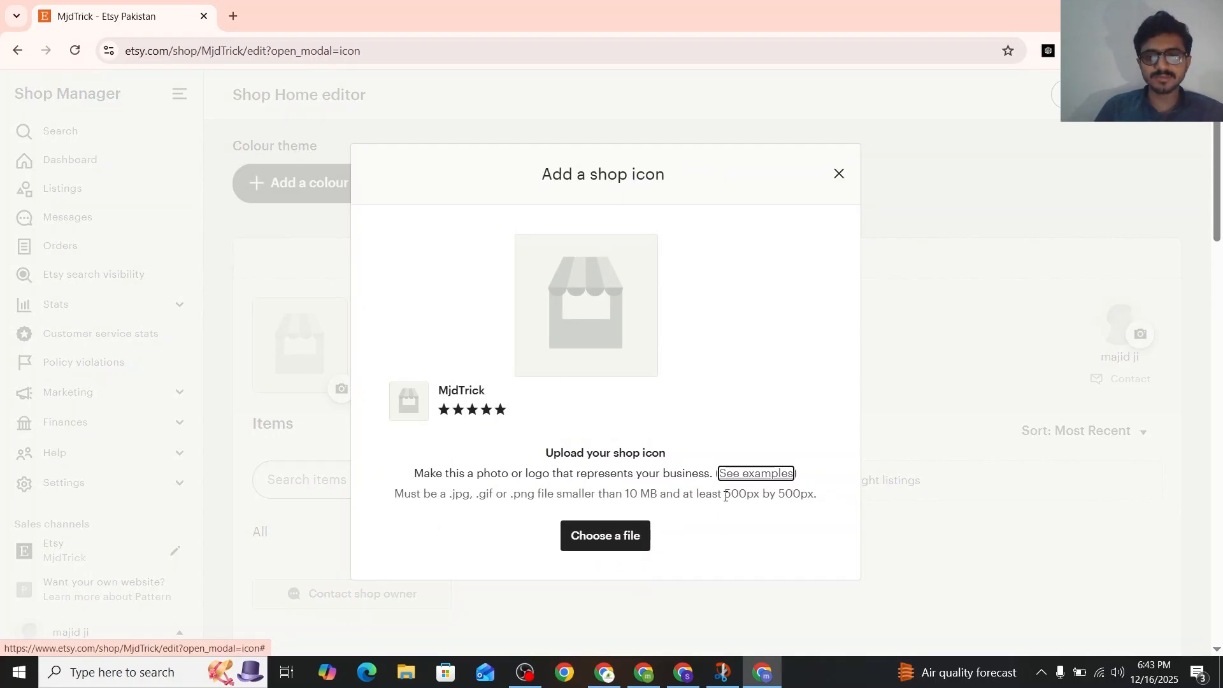
{"action": "left_click_drag", "start_coordinate": [726, 496], "coordinate": [828, 497]}
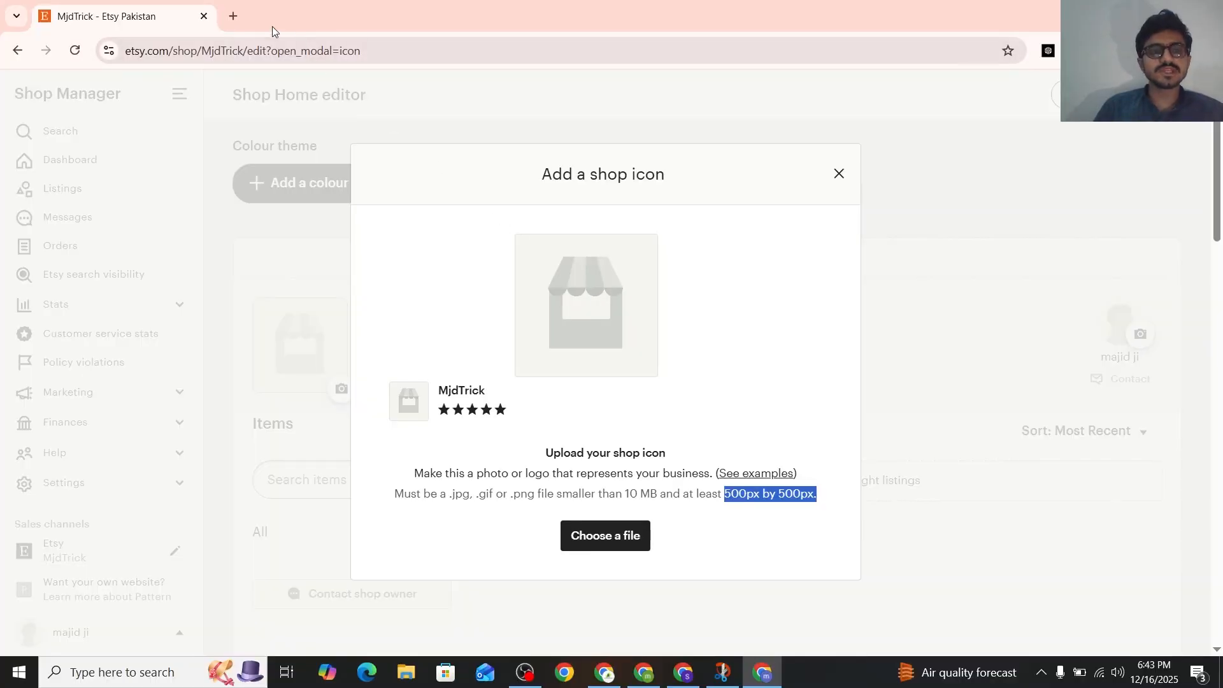
Open Canva's templates page in a new browser tab and search for "mjd logo"
{"action": "left_click", "coordinate": [241, 17]}
{"action": "type", "text": "c"}
{"action": "key", "text": "Return"}
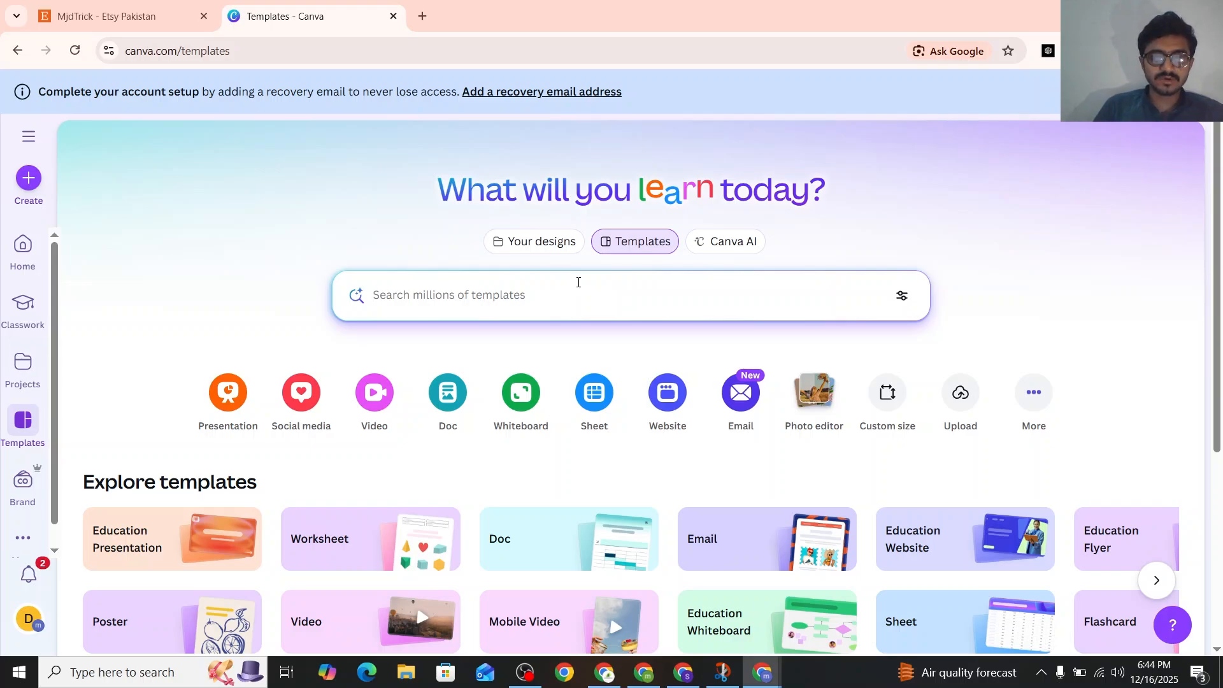
{"action": "type", "text": "mjd logo"}
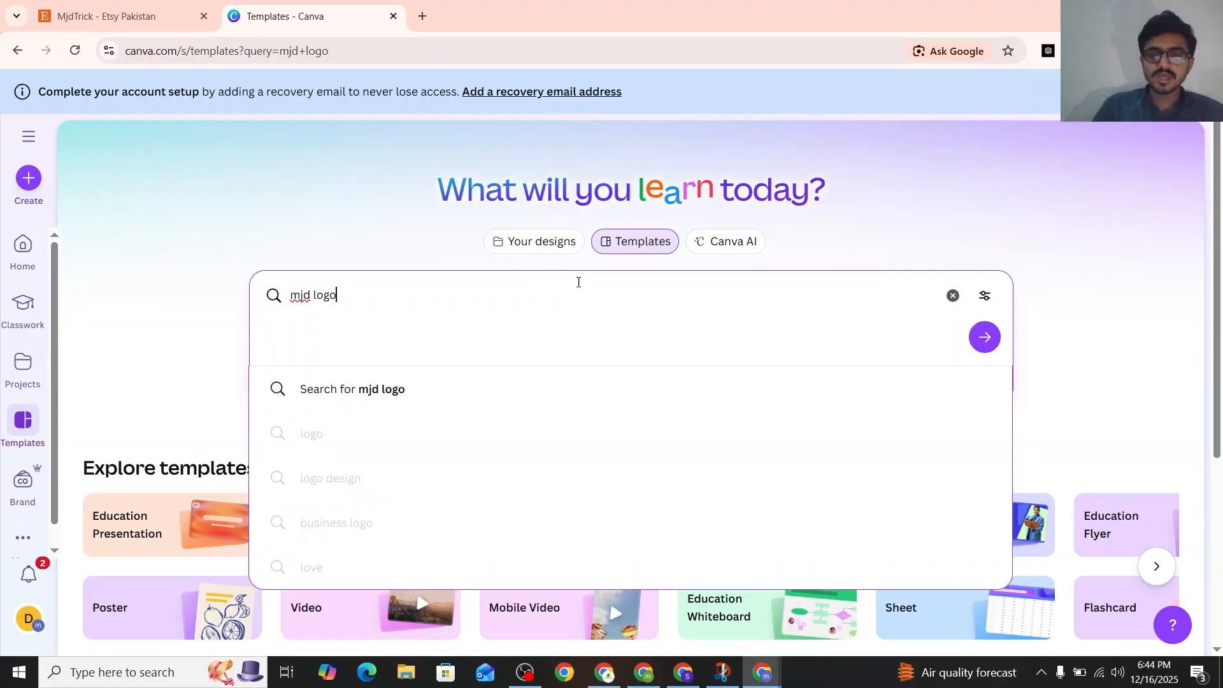
{"action": "key", "text": "Return"}
{"action": "scroll", "coordinate": [579, 285], "scroll_direction": "down", "scroll_amount": 2}
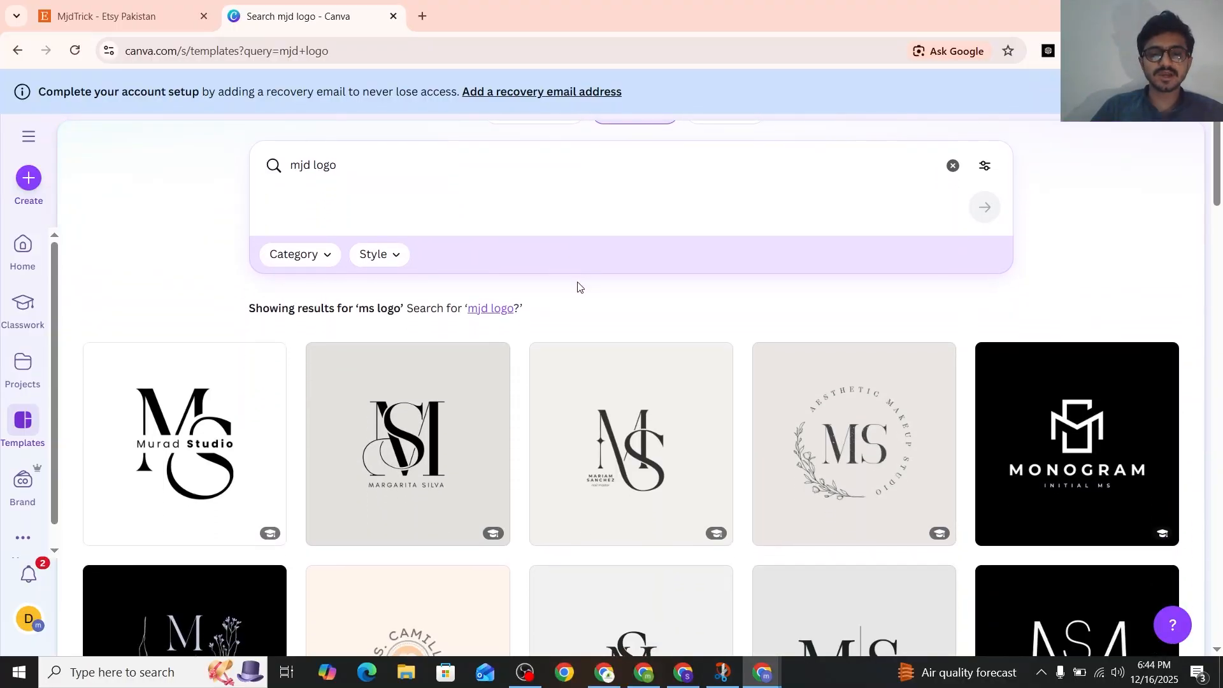
{"action": "scroll", "coordinate": [579, 286], "scroll_direction": "down", "scroll_amount": 3}
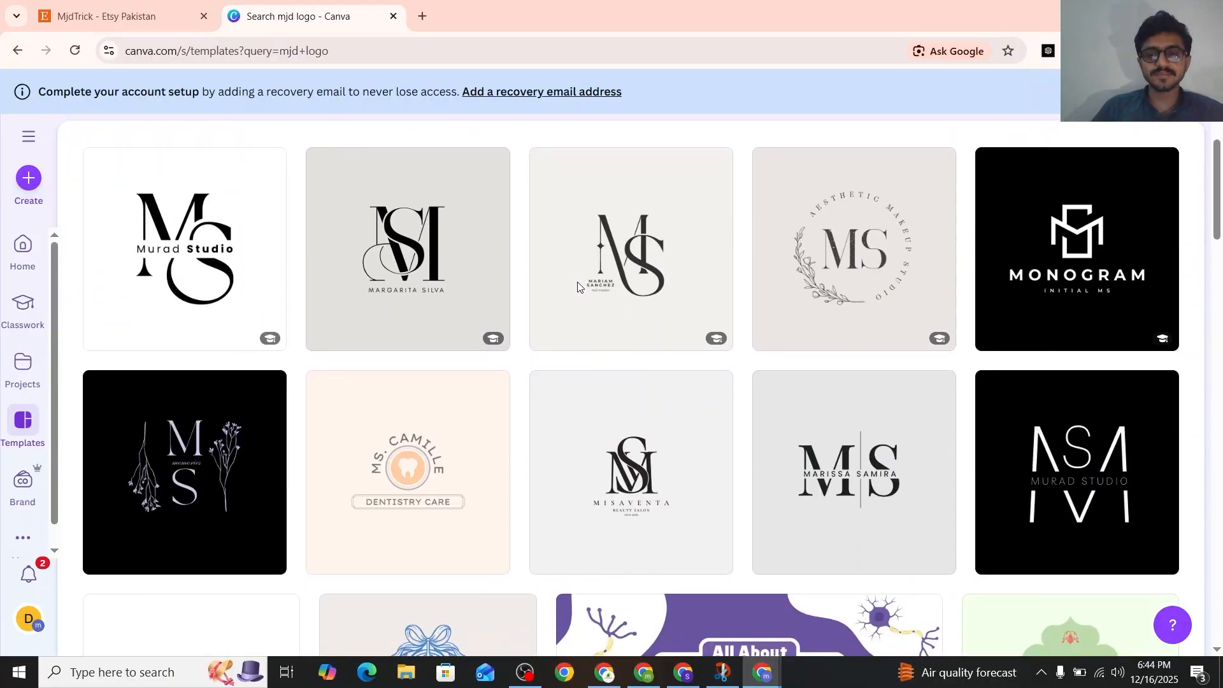
{"action": "scroll", "coordinate": [579, 287], "scroll_direction": "up", "scroll_amount": 5}
Shorten the template search to "logo" and run it again
{"action": "left_click", "coordinate": [311, 297]}
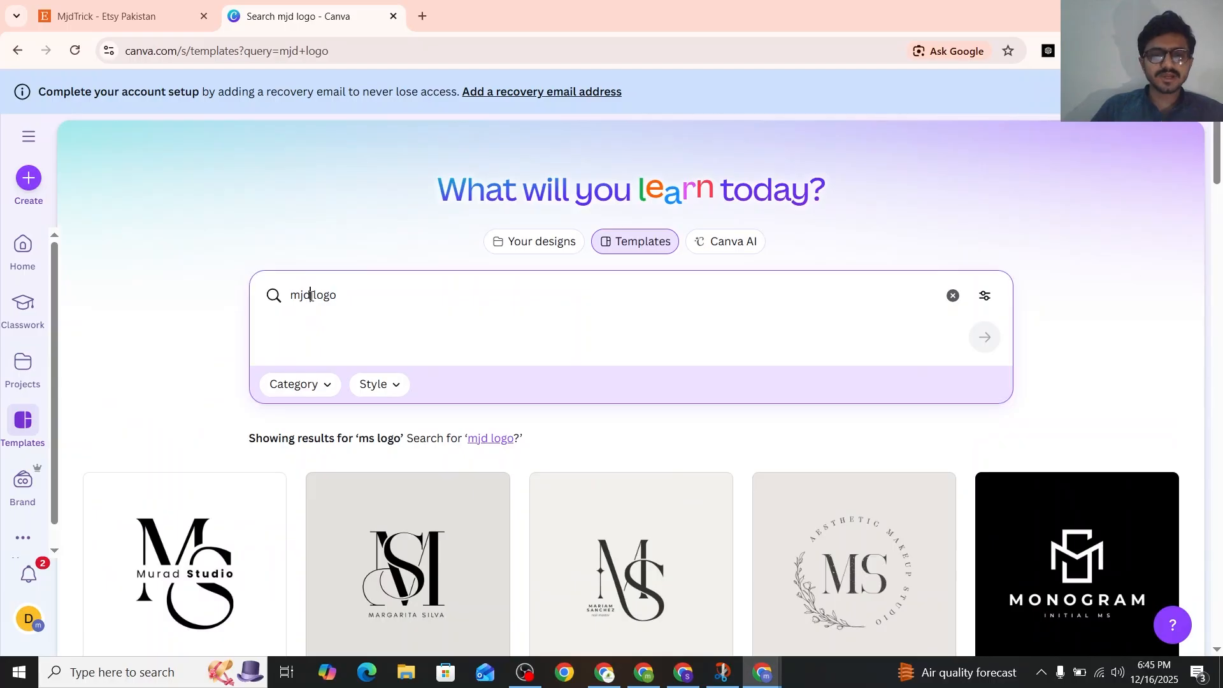
{"action": "key", "text": "BackSpace"}
{"action": "key", "text": "BackSpace"}
{"action": "key", "text": "BackSpace"}
{"action": "key", "text": "BackSpace"}
{"action": "key", "text": "Return"}
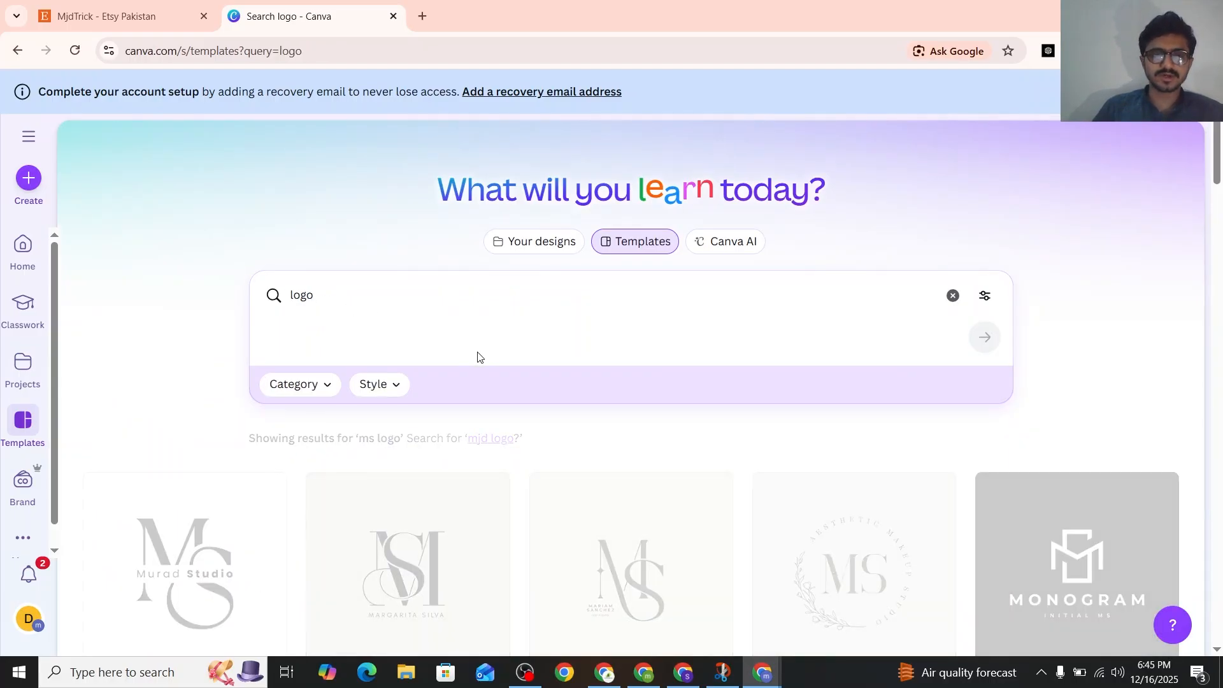
Browse the logo templates and open the dark grey ecoplus logo with the green leaf
{"action": "scroll", "coordinate": [494, 354], "scroll_direction": "down", "scroll_amount": 5}
{"action": "scroll", "coordinate": [516, 319], "scroll_direction": "down", "scroll_amount": 1}
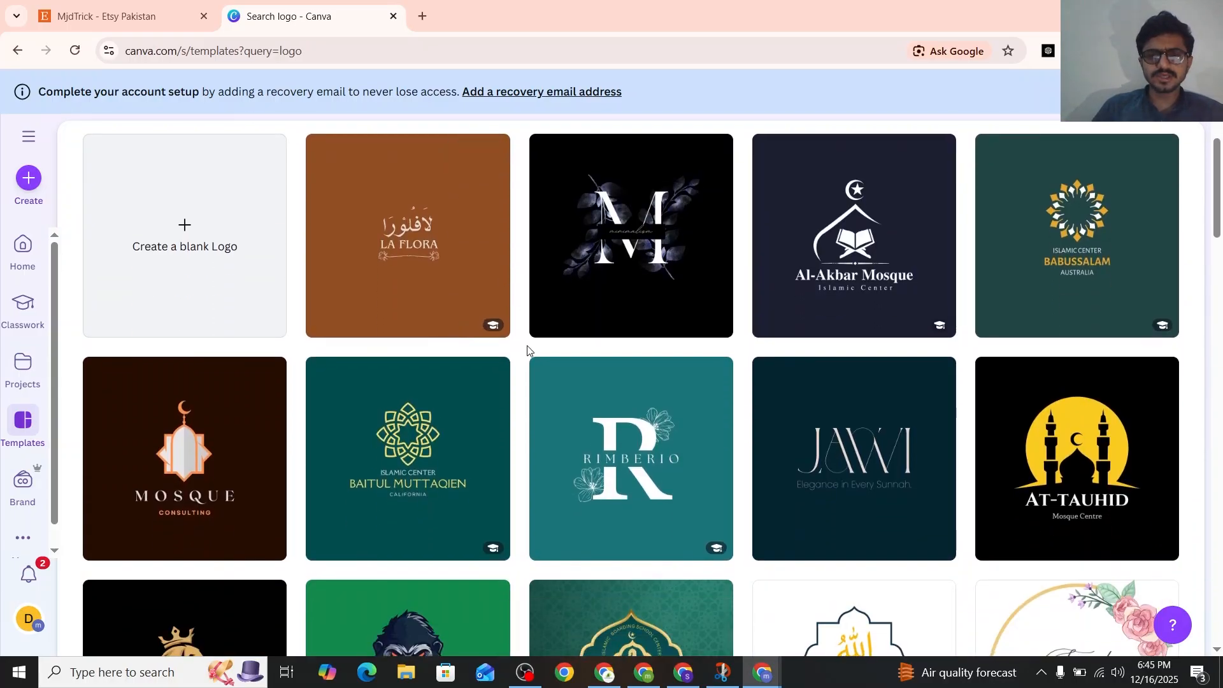
{"action": "scroll", "coordinate": [527, 353], "scroll_direction": "down", "scroll_amount": 2}
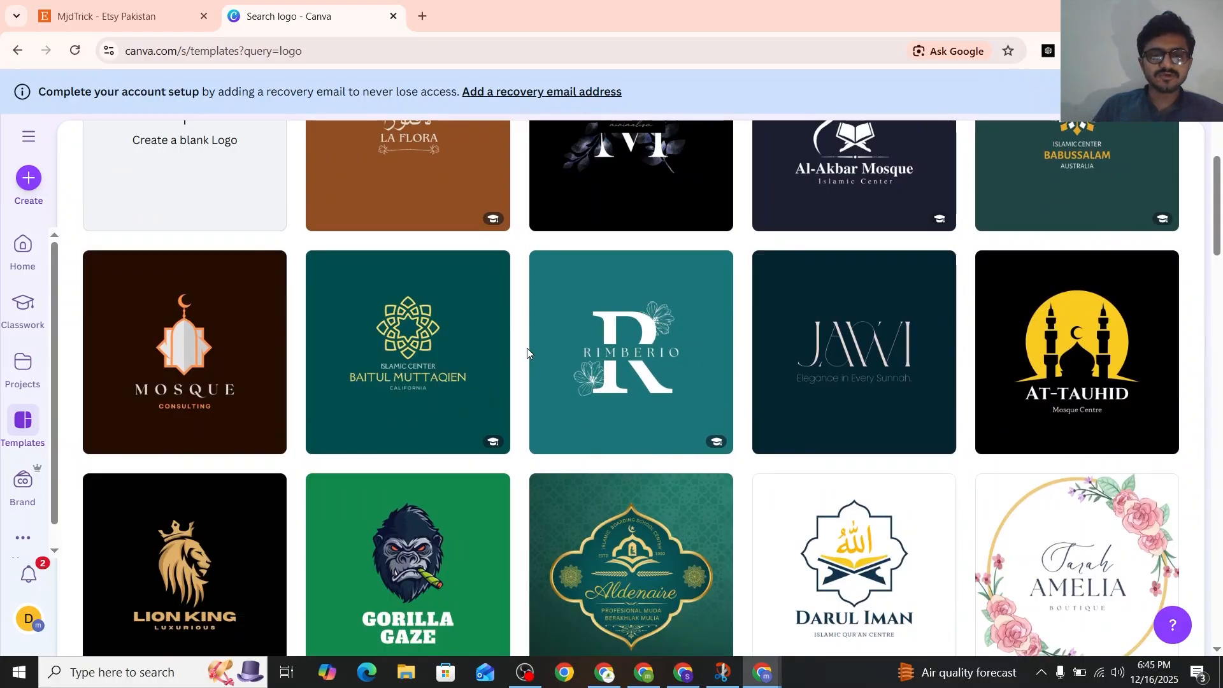
{"action": "scroll", "coordinate": [527, 347], "scroll_direction": "down", "scroll_amount": 2}
{"action": "scroll", "coordinate": [526, 347], "scroll_direction": "down", "scroll_amount": 2}
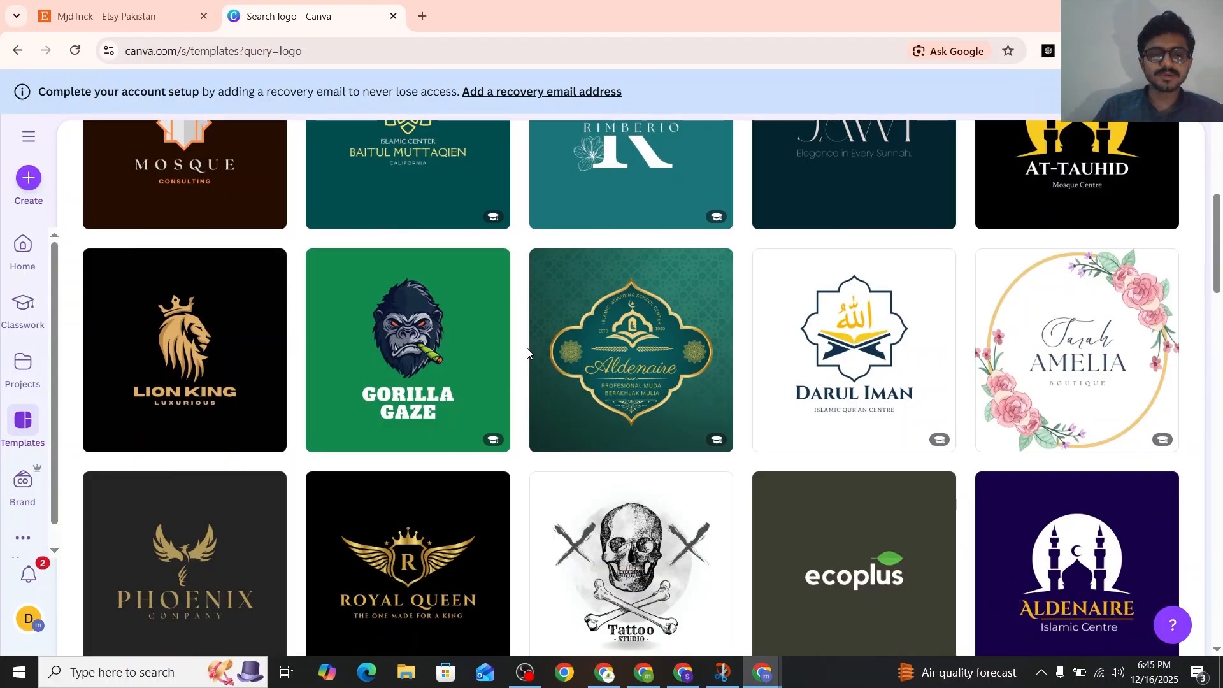
{"action": "scroll", "coordinate": [527, 352], "scroll_direction": "down", "scroll_amount": 2}
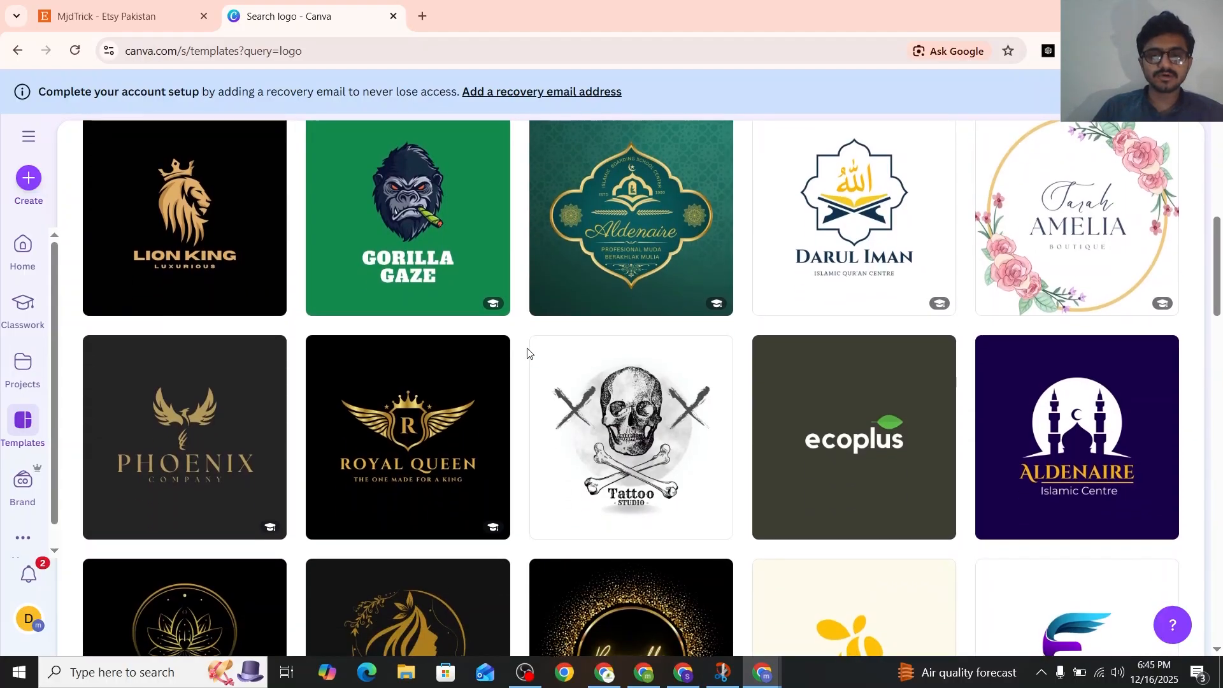
{"action": "scroll", "coordinate": [527, 352], "scroll_direction": "down", "scroll_amount": 5}
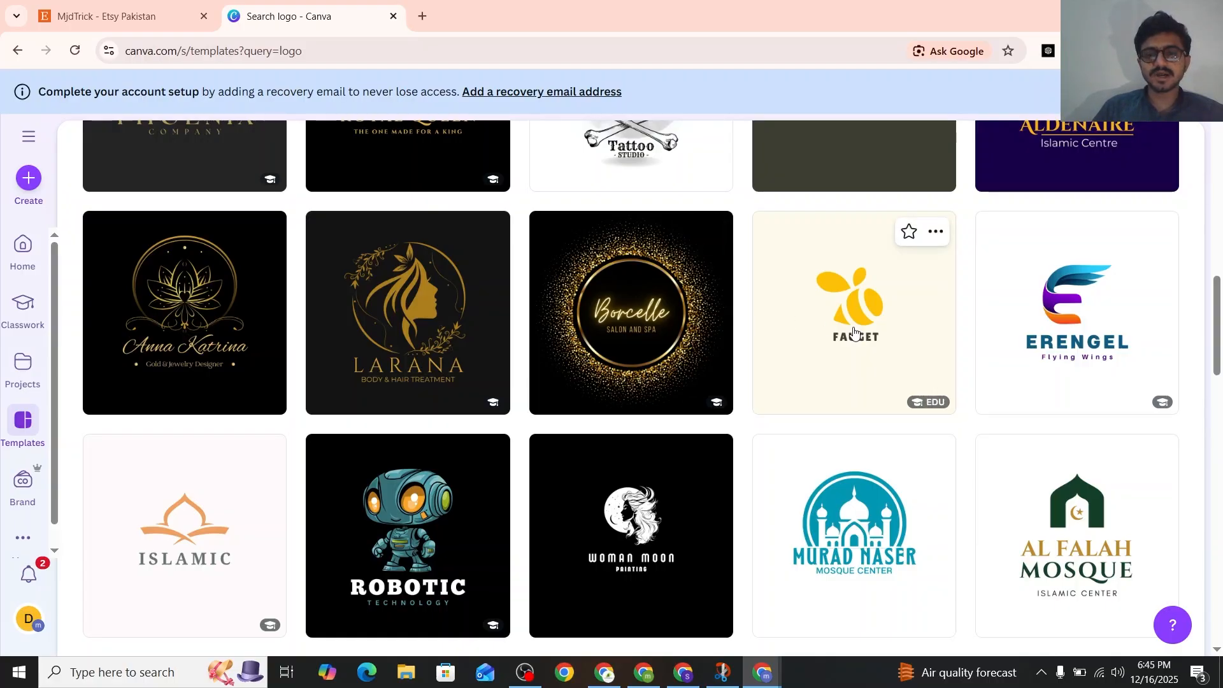
{"action": "scroll", "coordinate": [854, 333], "scroll_direction": "up", "scroll_amount": 3}
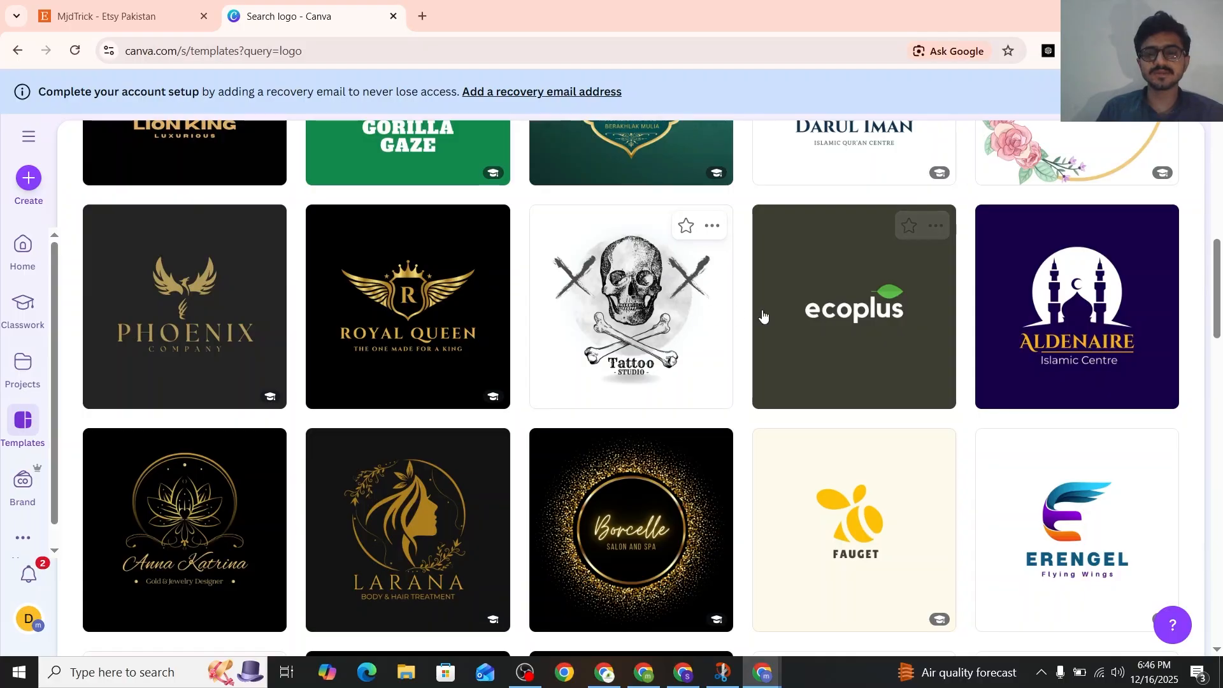
{"action": "left_click", "coordinate": [765, 316]}
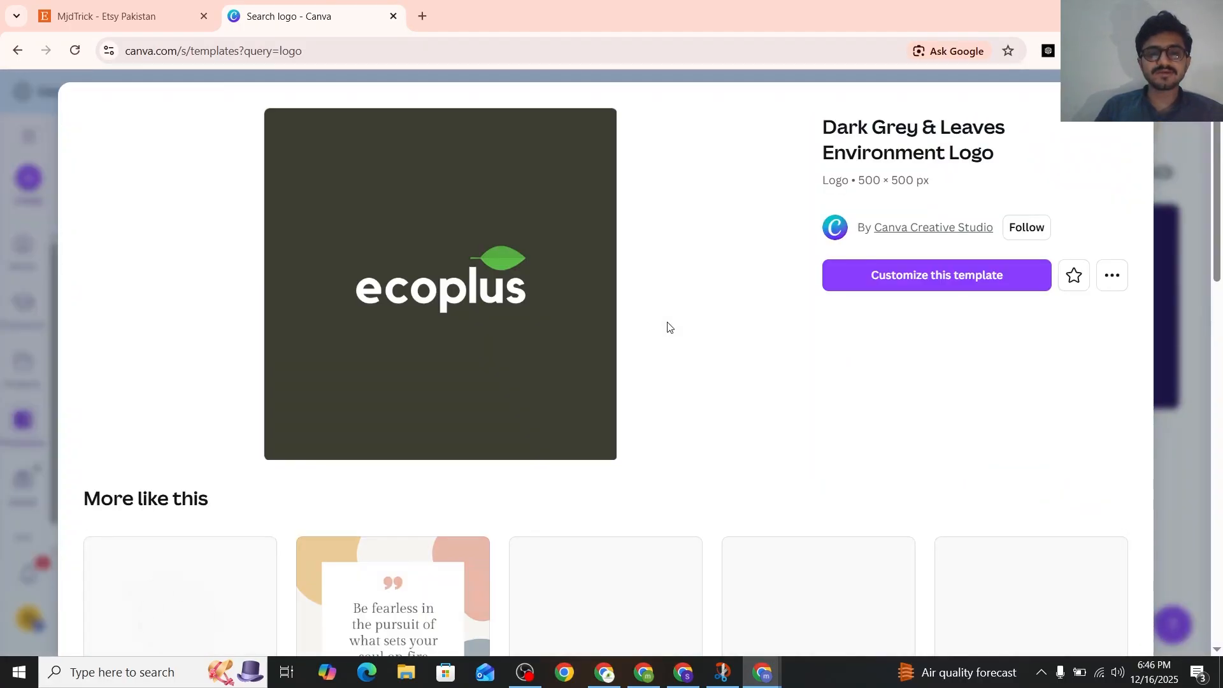
Look through the similar templates and start customizing the Dark Grey & Leaves Environment Logo template
{"action": "scroll", "coordinate": [667, 327], "scroll_direction": "down", "scroll_amount": 1}
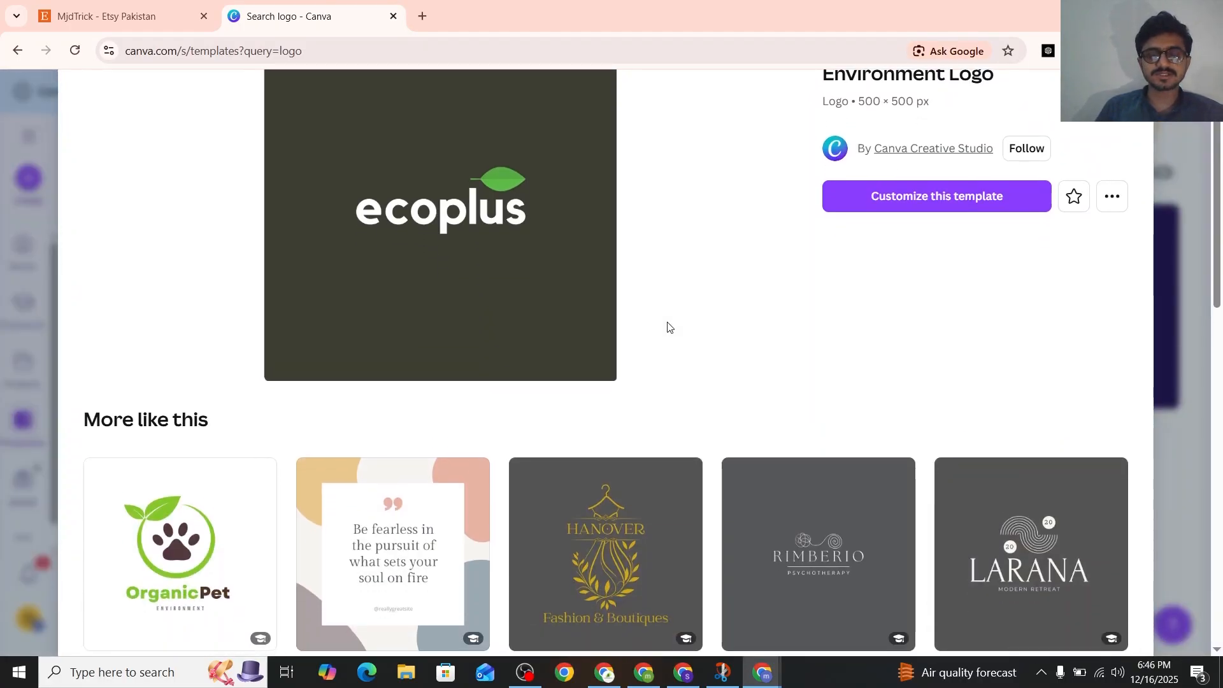
{"action": "scroll", "coordinate": [668, 327], "scroll_direction": "down", "scroll_amount": 5}
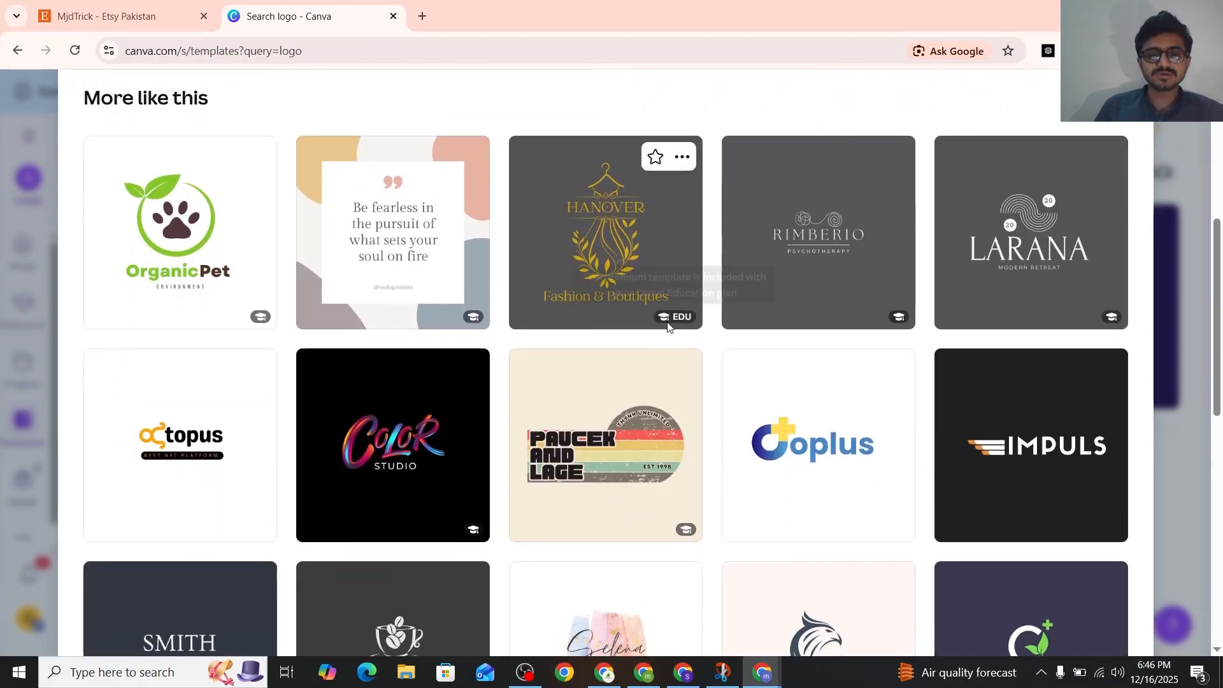
{"action": "scroll", "coordinate": [667, 327], "scroll_direction": "down", "scroll_amount": 2}
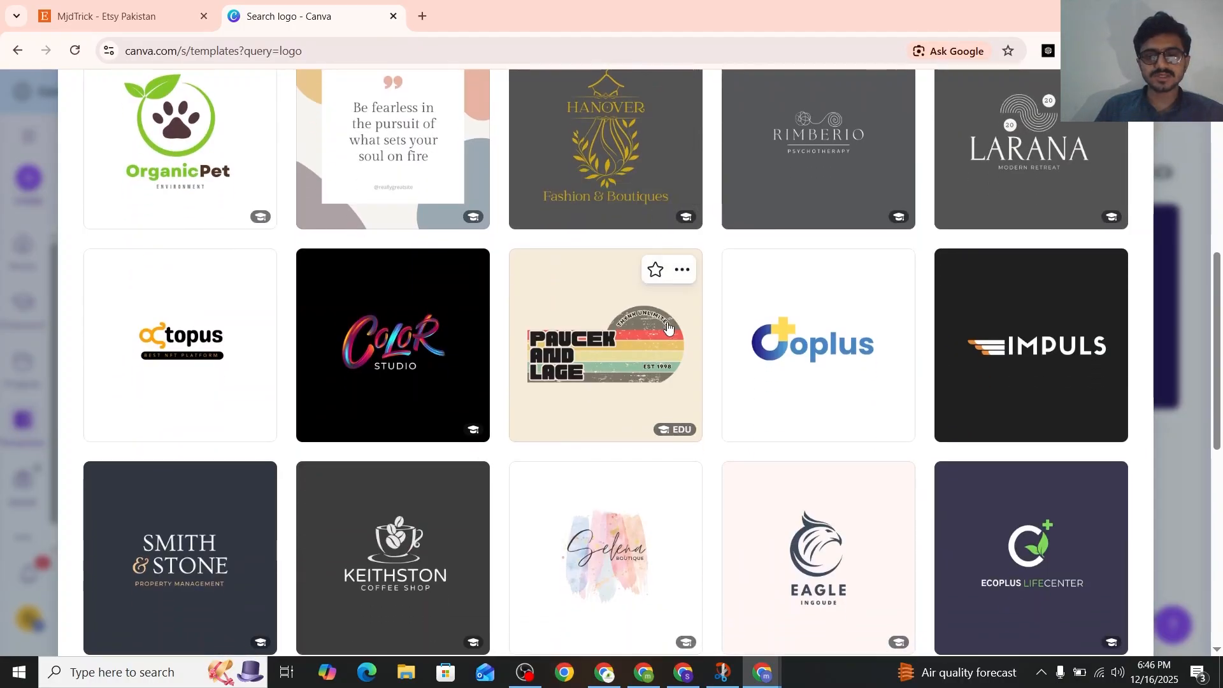
{"action": "scroll", "coordinate": [667, 327], "scroll_direction": "up", "scroll_amount": 6}
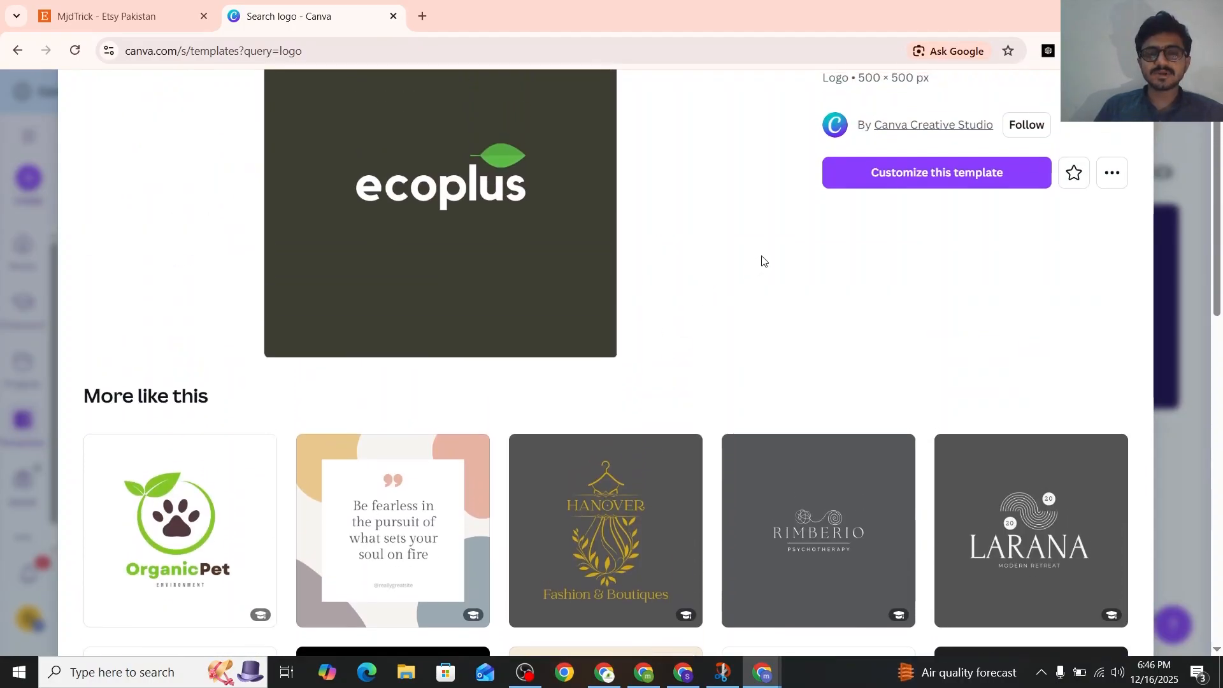
{"action": "left_click", "coordinate": [885, 172]}
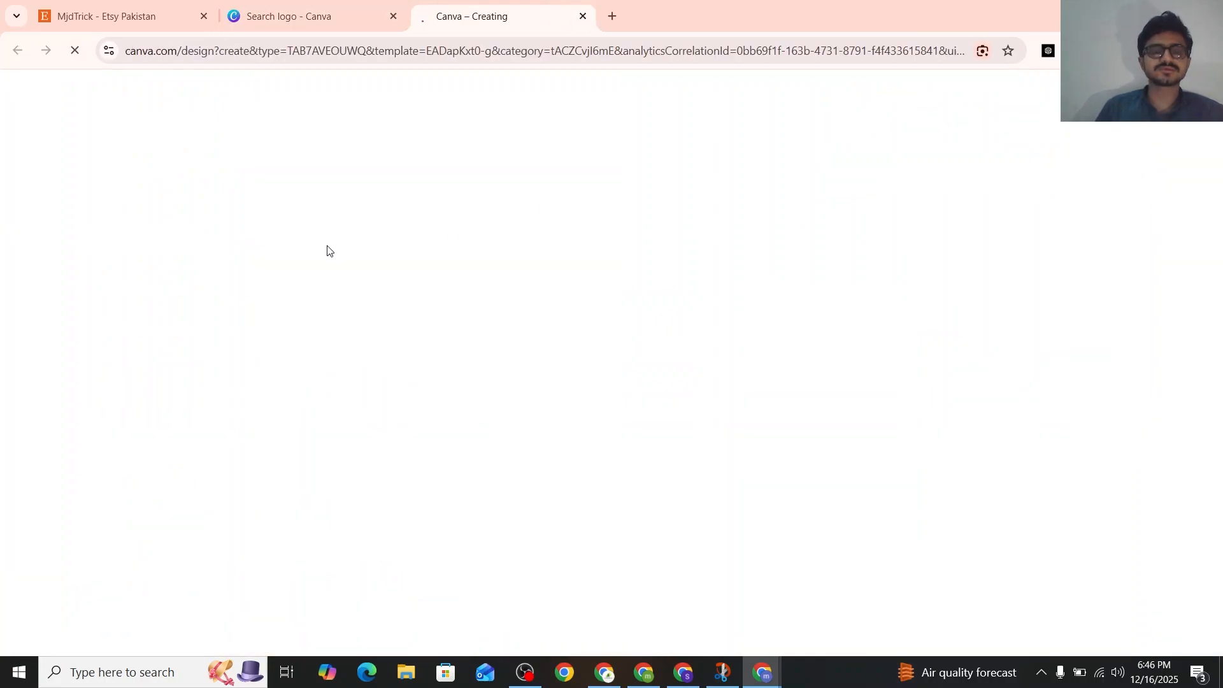
Replace the ecoplus text with "MJd Trick" and open the design elements with the green leaf graphic selected
{"action": "double_click", "coordinate": [759, 386]}
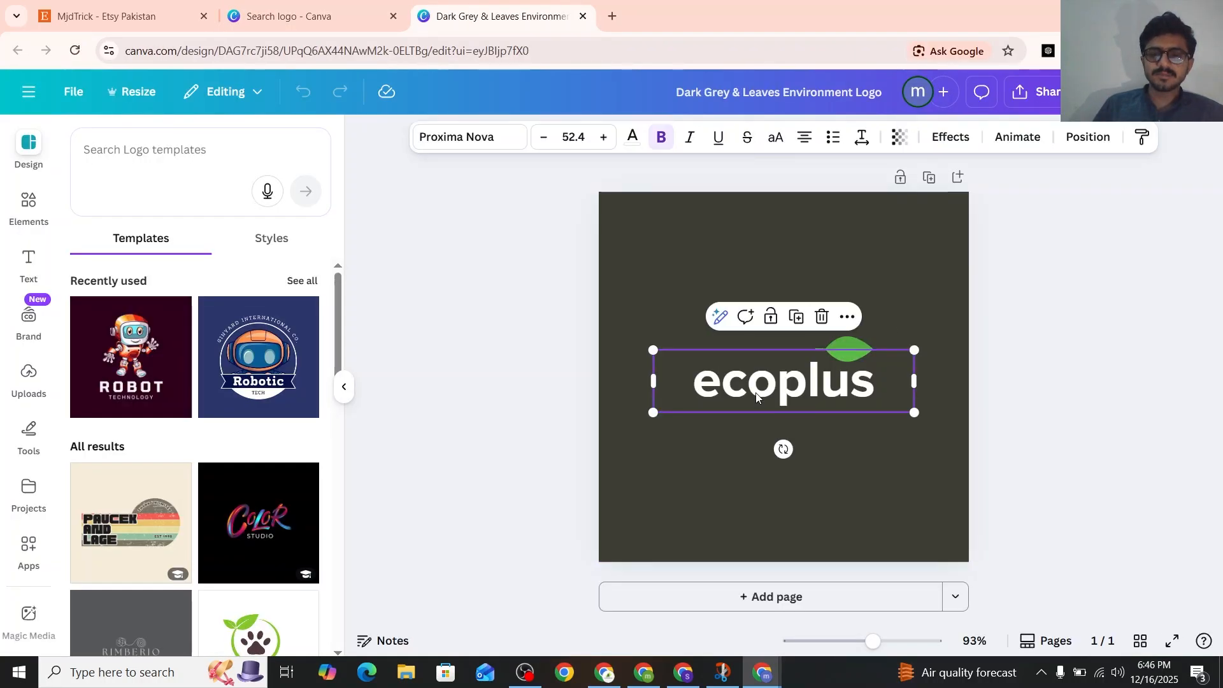
{"action": "key", "text": "ctrl+a"}
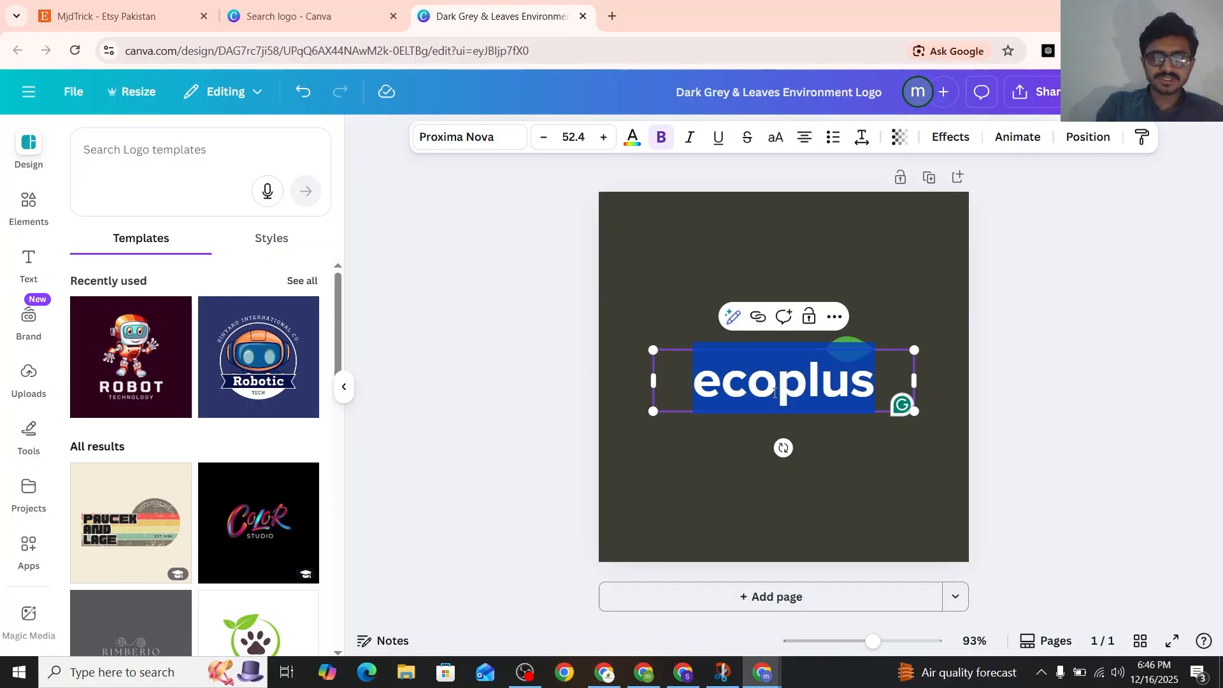
{"action": "type", "text": "mjd"}
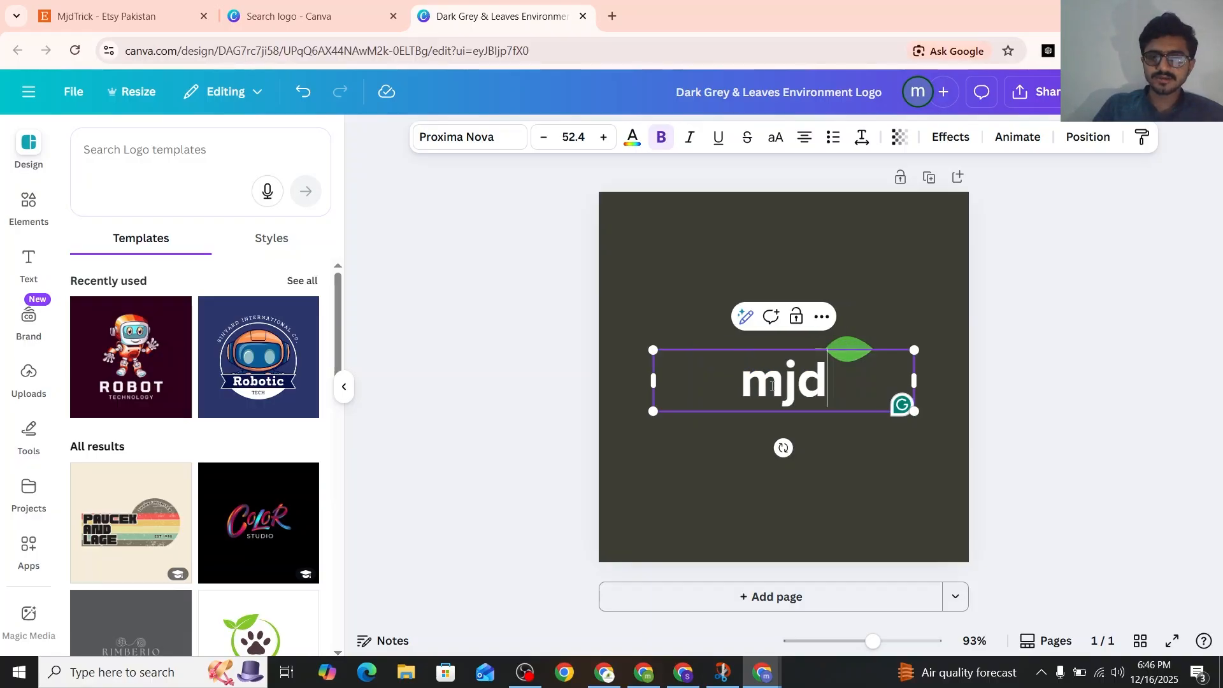
{"action": "left_click", "coordinate": [910, 300]}
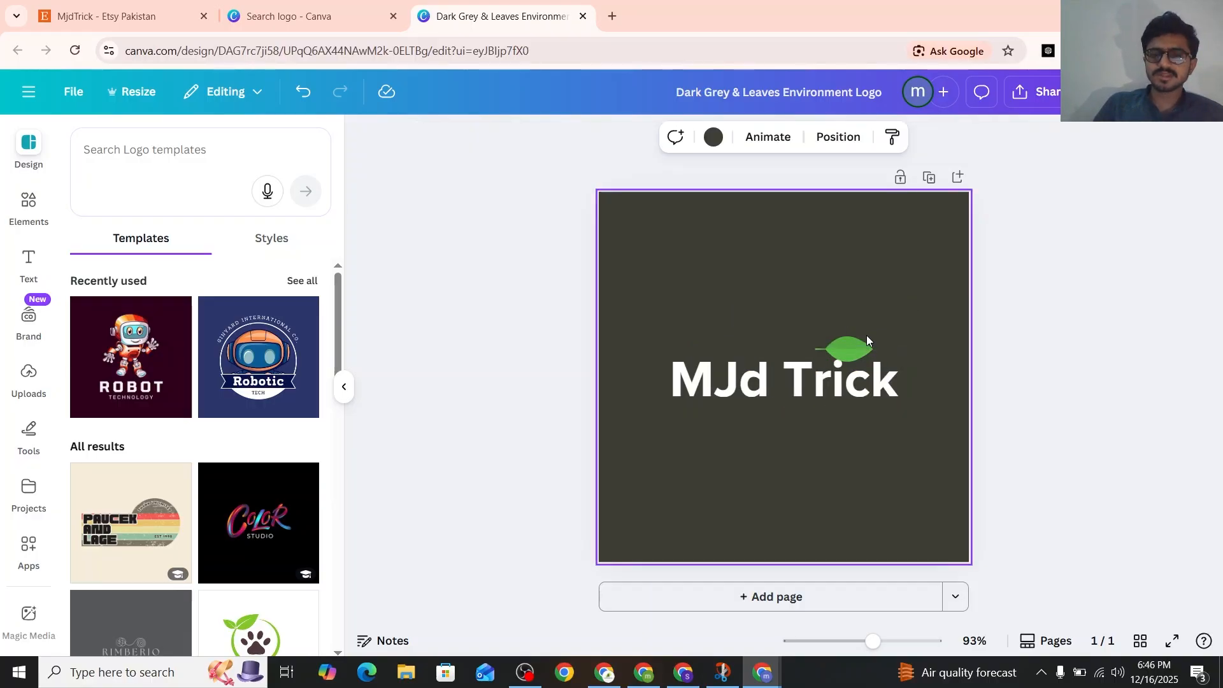
{"action": "left_click", "coordinate": [852, 339]}
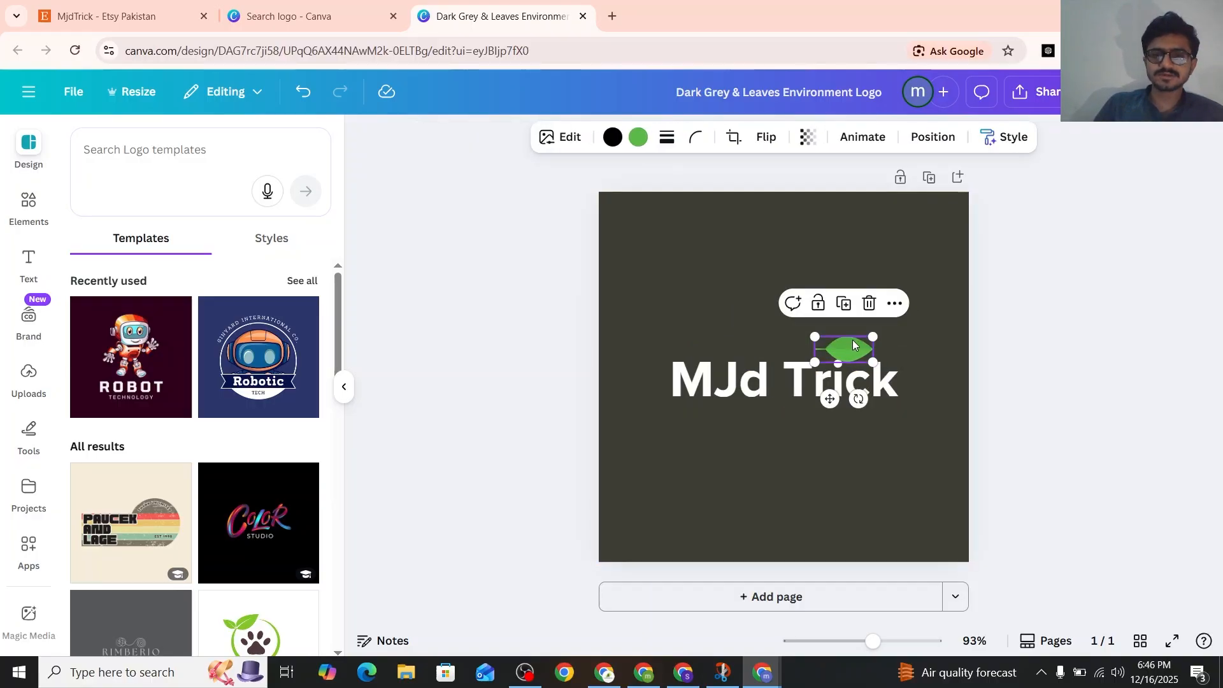
{"action": "left_click", "coordinate": [29, 202]}
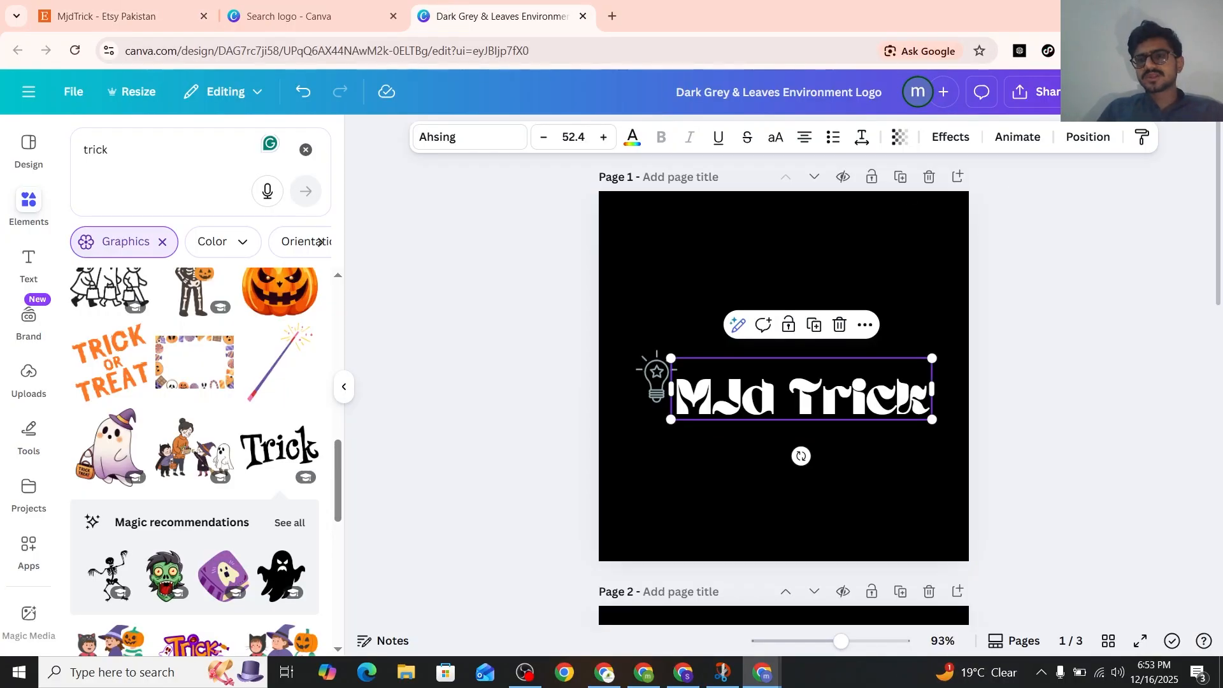
Check the recent logo download, switch back to the Etsy tab, and choose the downloaded logo PNG as the shop icon
{"action": "left_click", "coordinate": [1149, 51]}
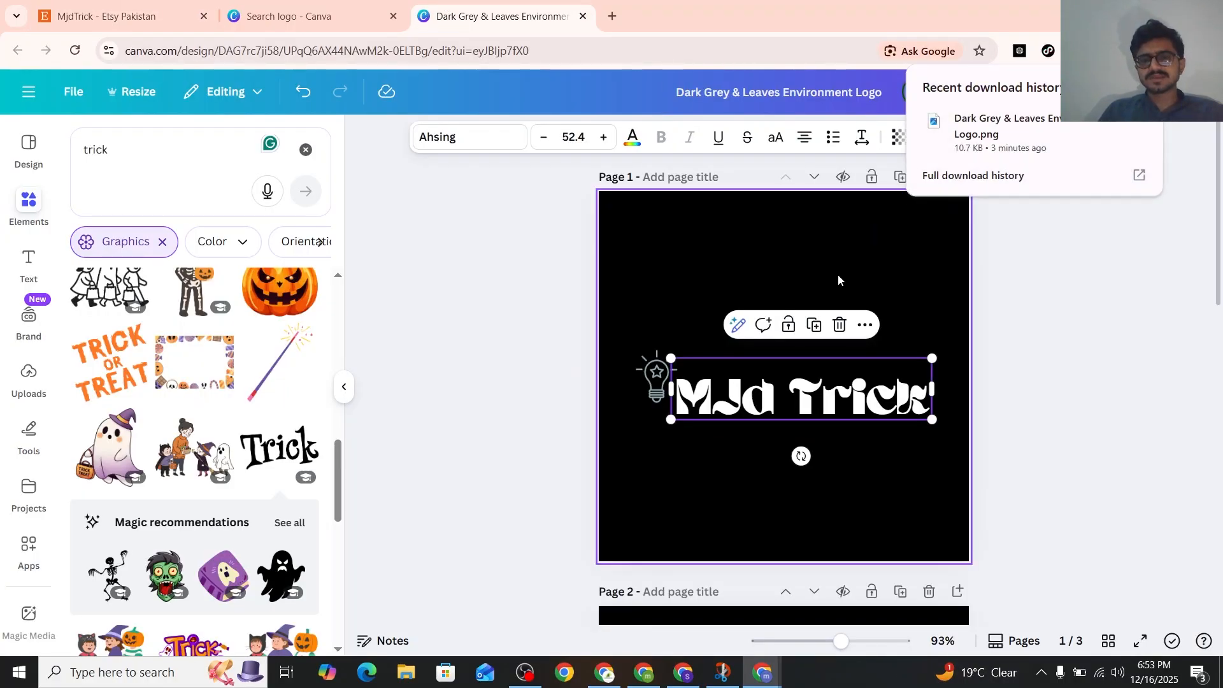
{"action": "left_click", "coordinate": [121, 16]}
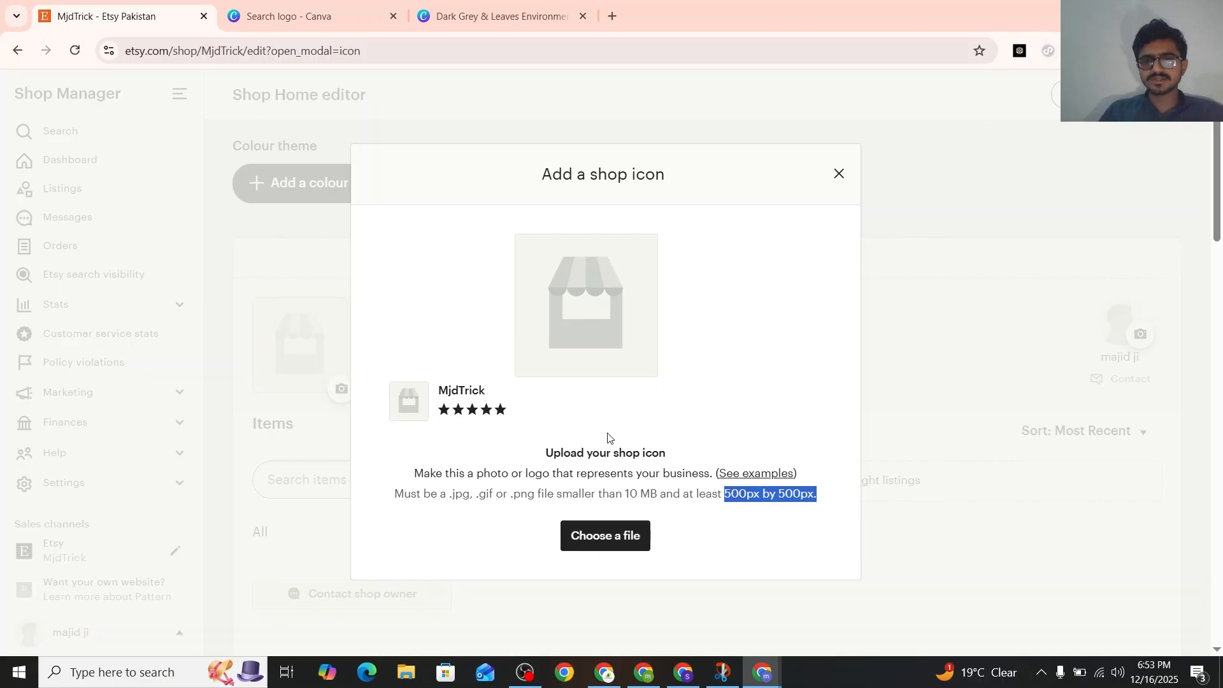
{"action": "left_click", "coordinate": [591, 537]}
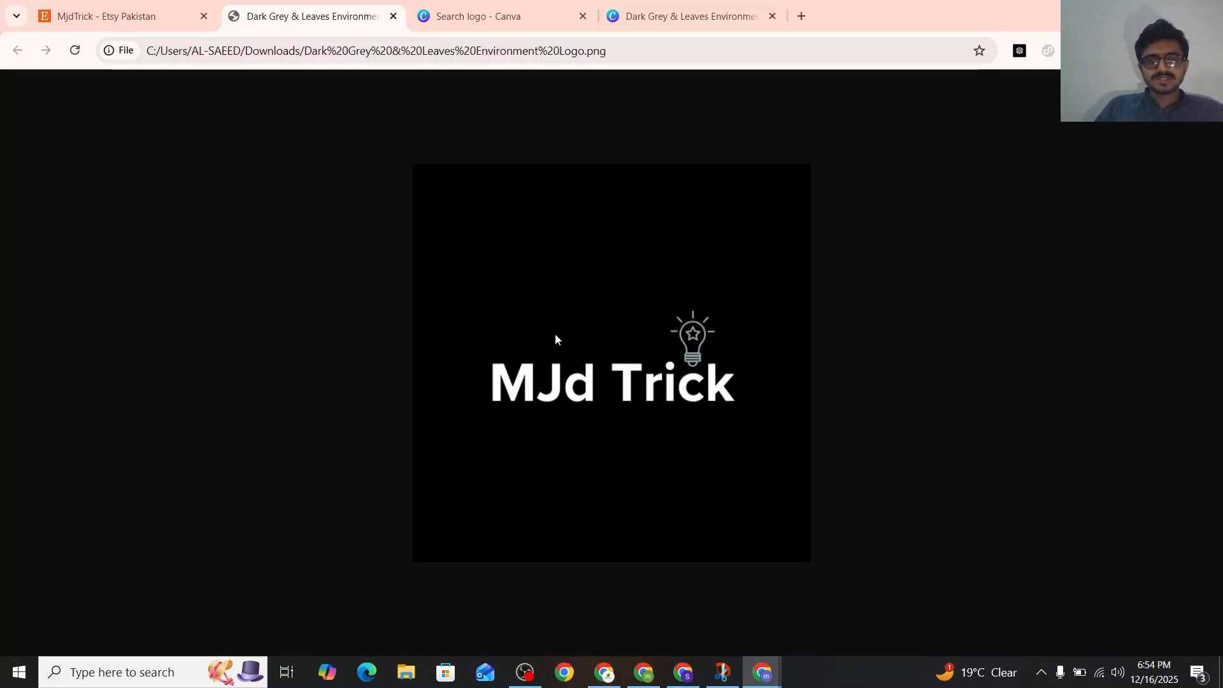
Save the icon crop and approve the preview to apply the MJd Trick logo as shop icon
{"action": "left_click_drag", "start_coordinate": [597, 174], "coordinate": [542, 175]}
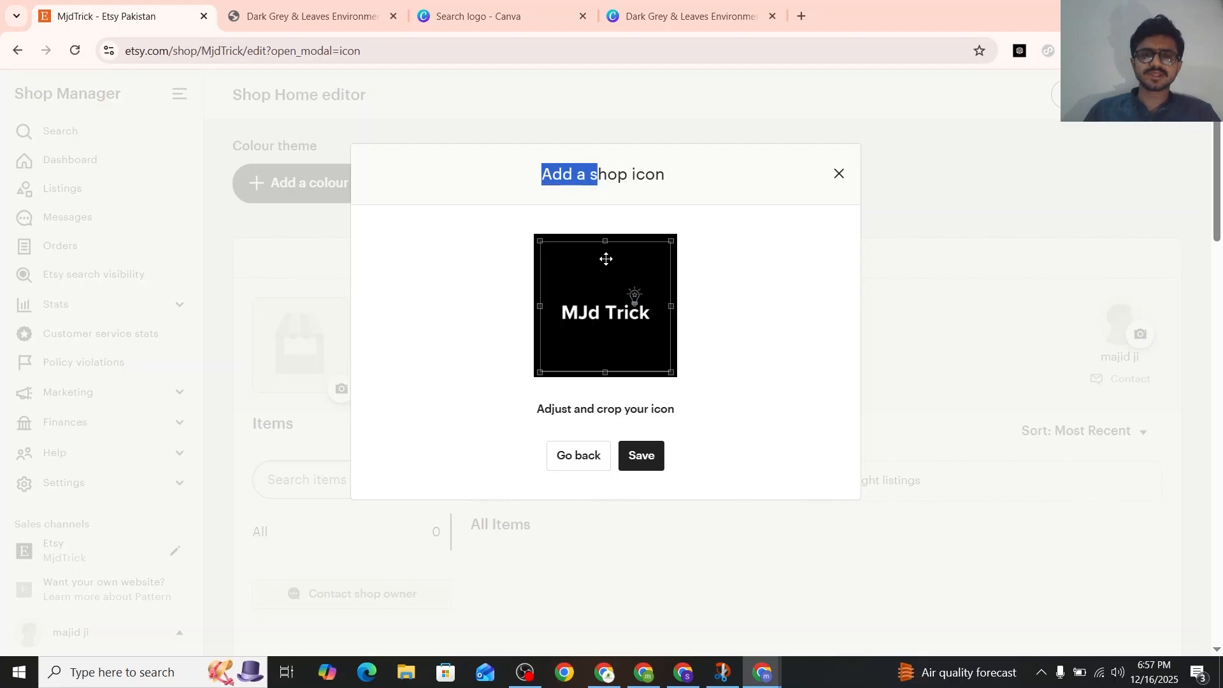
{"action": "left_click", "coordinate": [650, 454]}
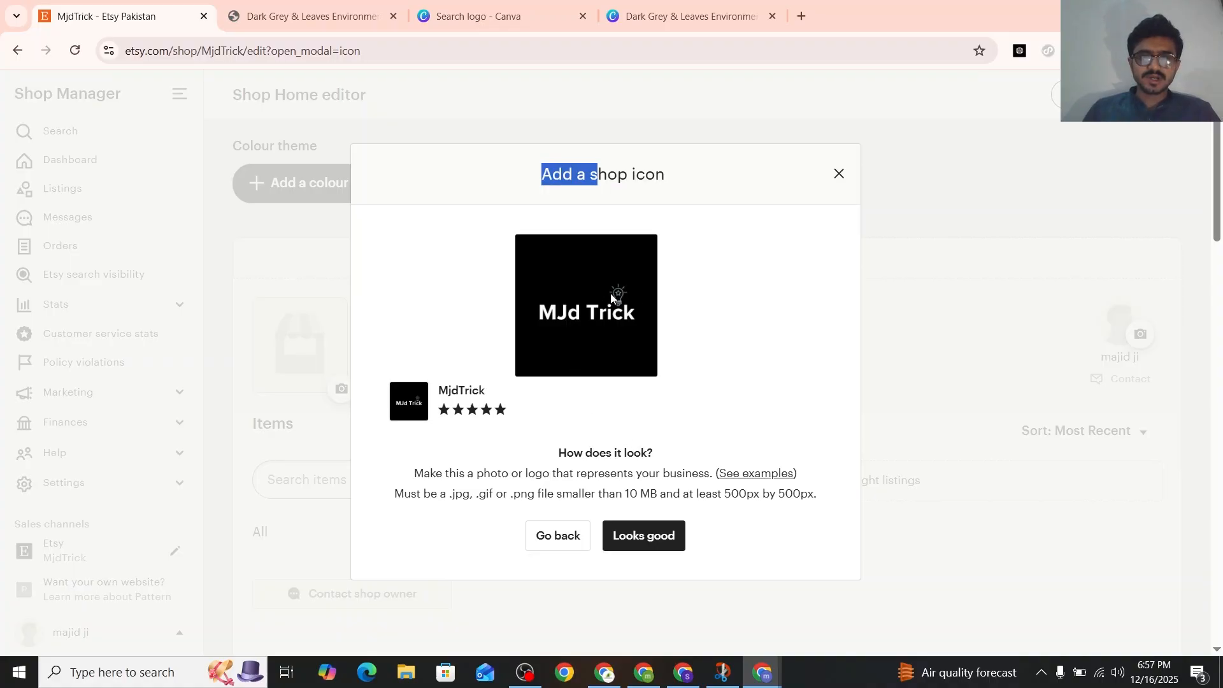
{"action": "left_click", "coordinate": [618, 535]}
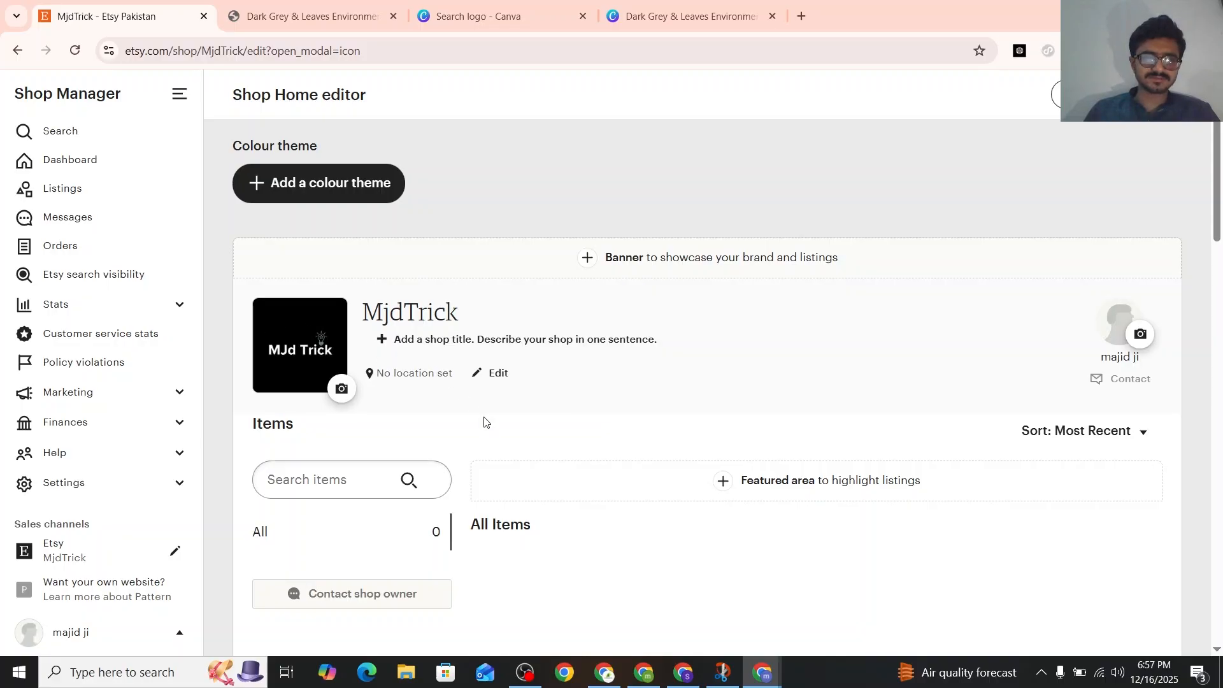
Start adding a shop banner, review the banner styles, and choose Big Banner with its 1200 x 300 pixel minimum image size
{"action": "scroll", "coordinate": [484, 421], "scroll_direction": "down", "scroll_amount": 1}
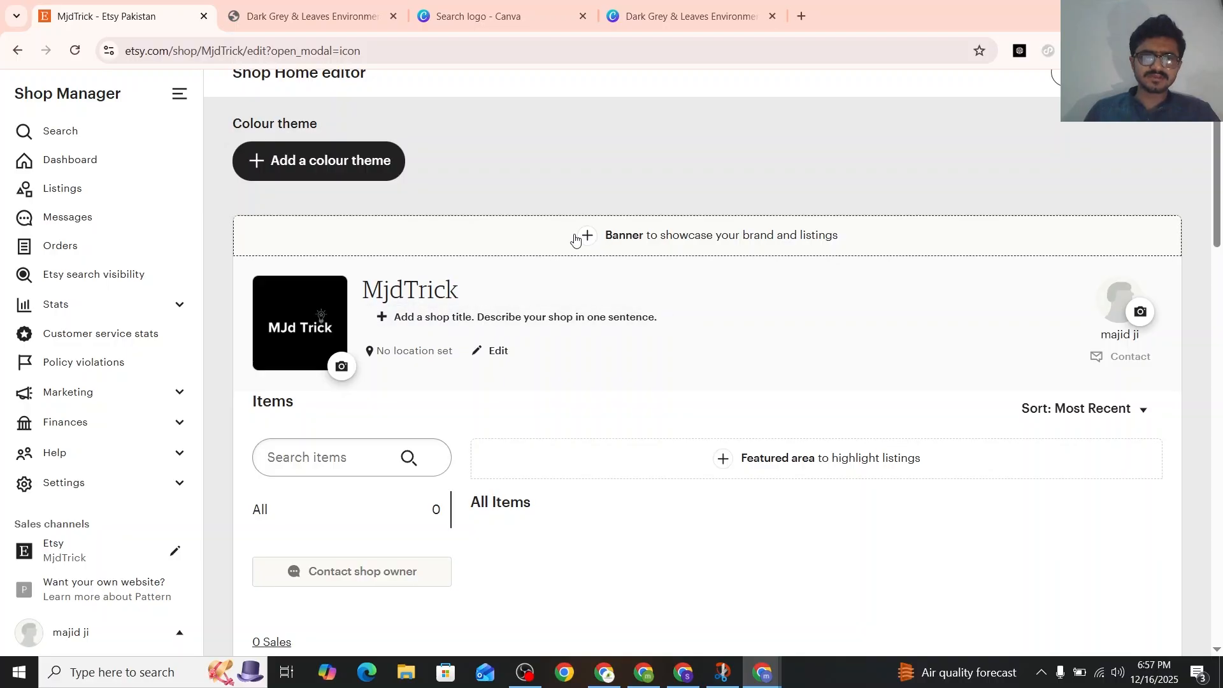
{"action": "left_click", "coordinate": [604, 241]}
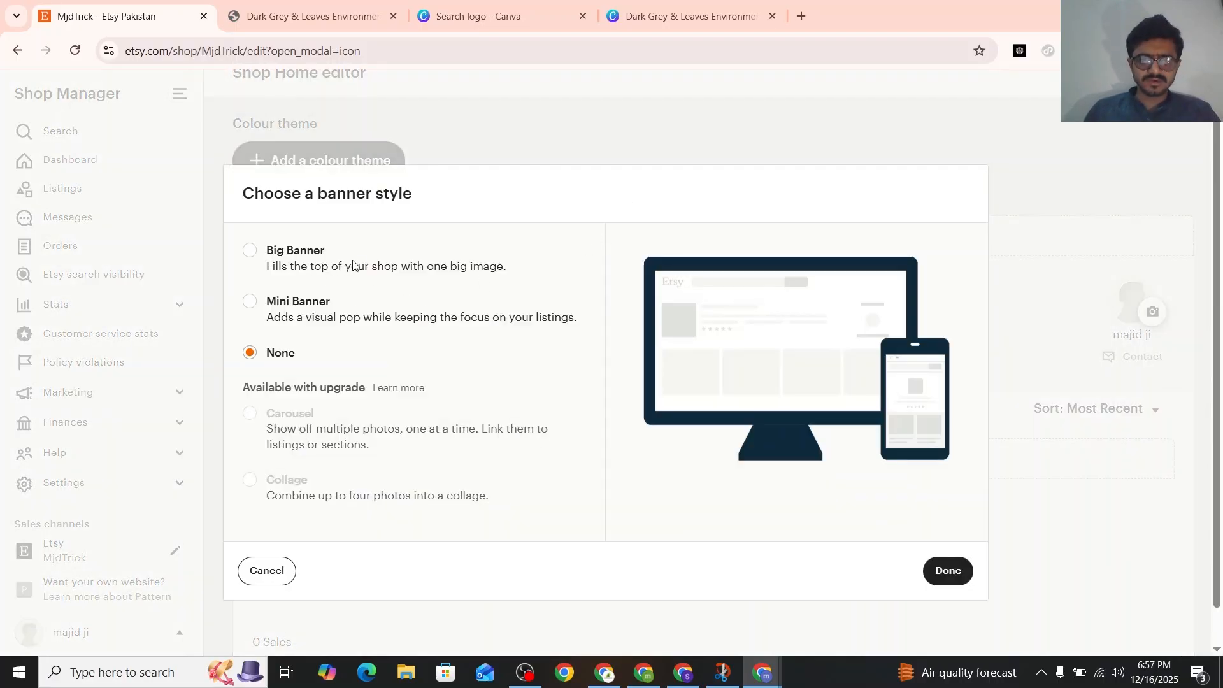
{"action": "scroll", "coordinate": [325, 327], "scroll_direction": "down", "scroll_amount": 1}
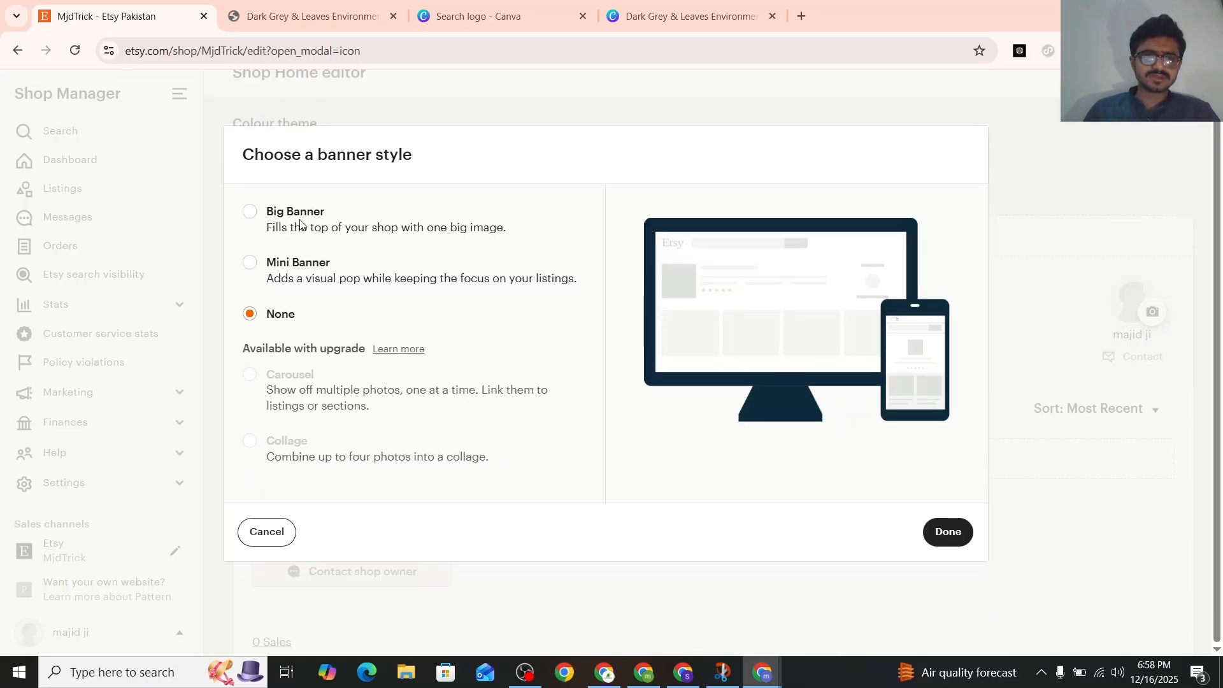
{"action": "left_click_drag", "start_coordinate": [284, 212], "coordinate": [332, 217]}
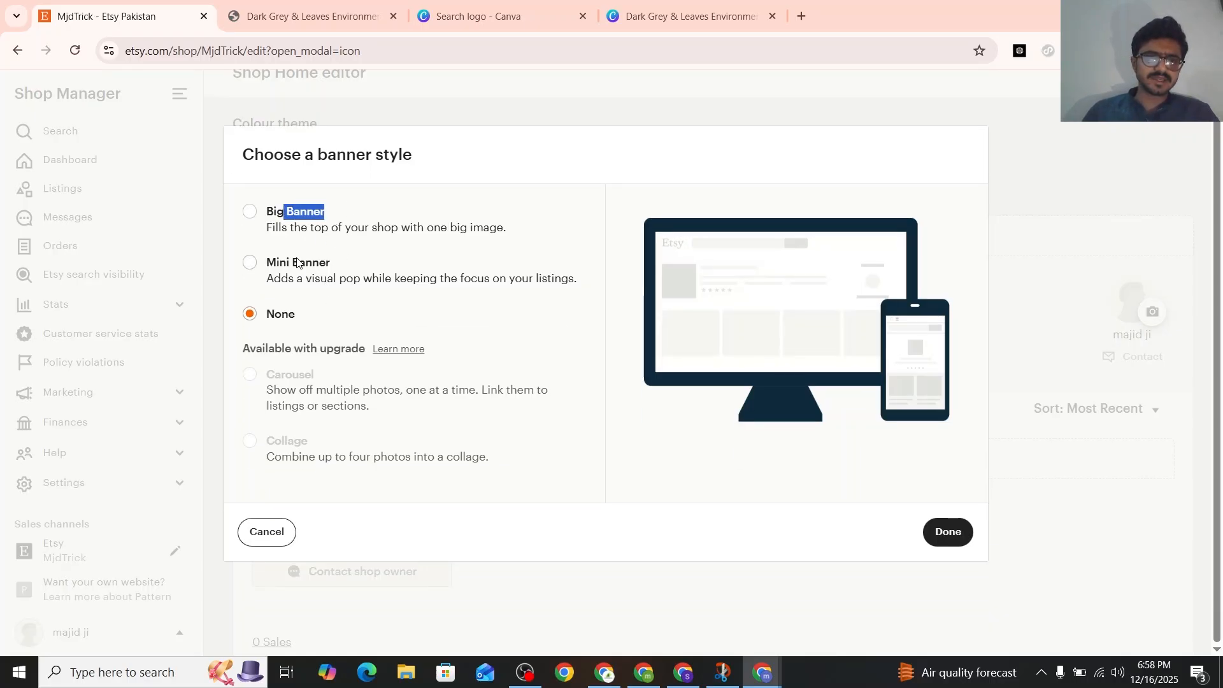
{"action": "left_click_drag", "start_coordinate": [300, 262], "coordinate": [292, 263]}
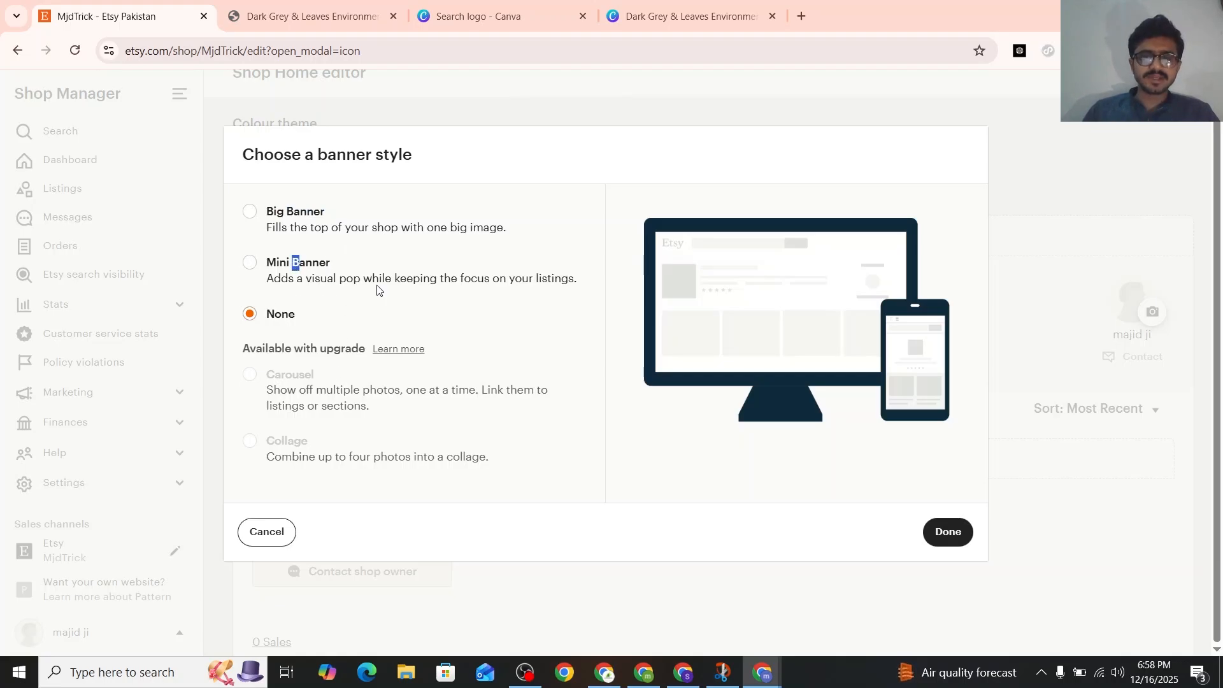
{"action": "left_click", "coordinate": [260, 212]}
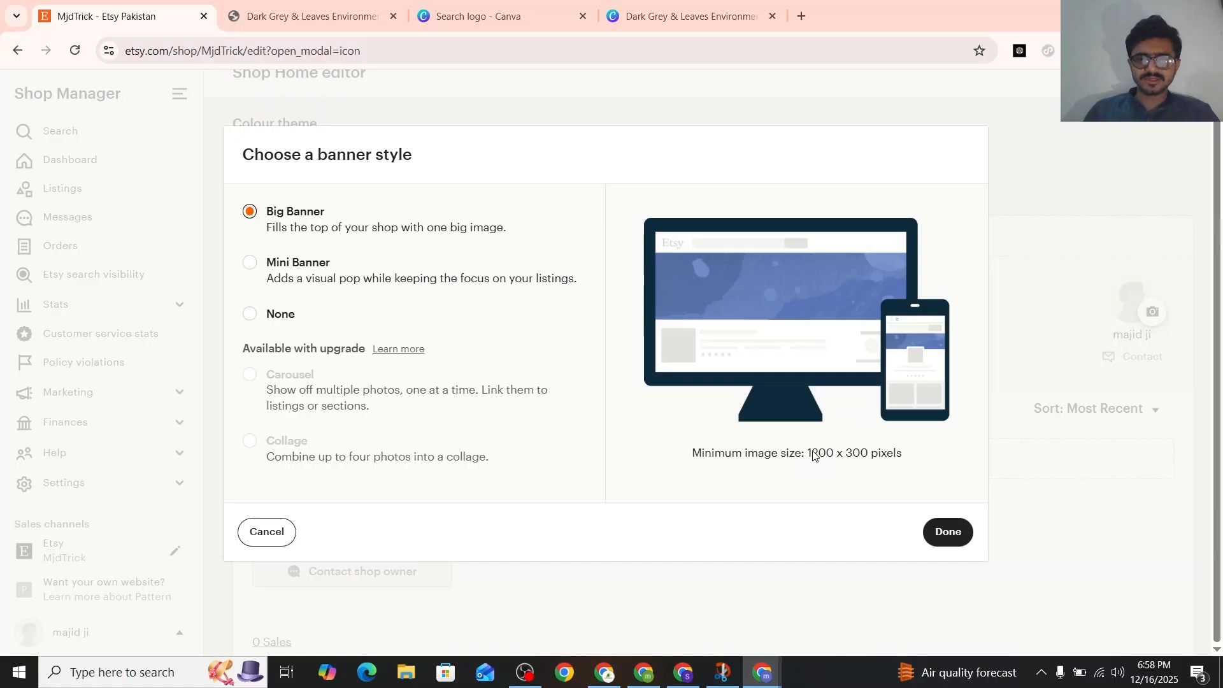
{"action": "left_click_drag", "start_coordinate": [808, 450], "coordinate": [858, 455]}
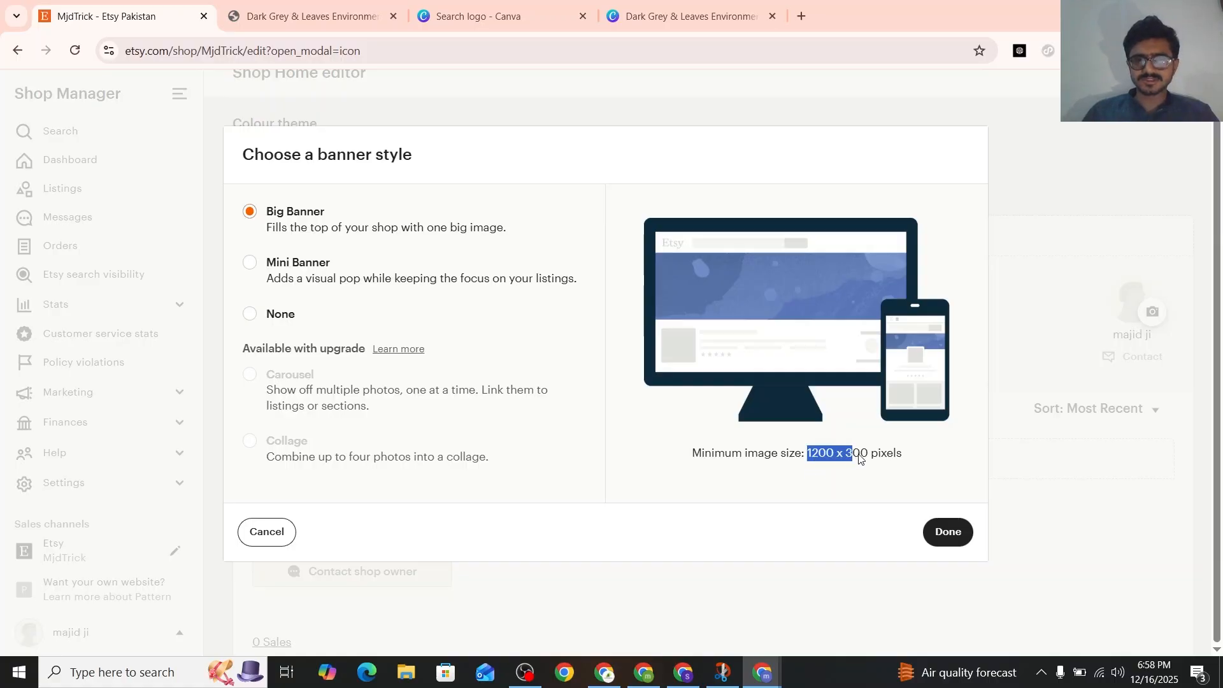
{"action": "left_click", "coordinate": [945, 532]}
Switch to the Canva template search and close the open logo template preview
{"action": "left_click", "coordinate": [647, 8]}
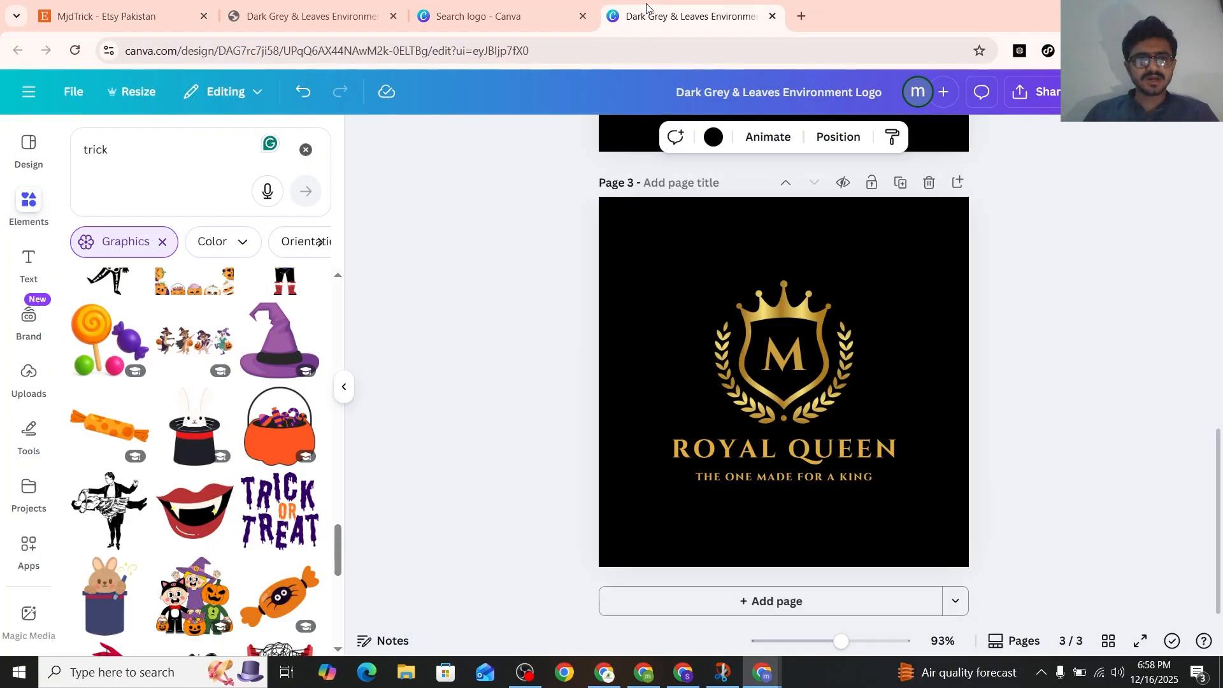
{"action": "left_click", "coordinate": [486, 12]}
{"action": "key", "text": "Escape"}
{"action": "scroll", "coordinate": [591, 175], "scroll_direction": "up", "scroll_amount": 10}
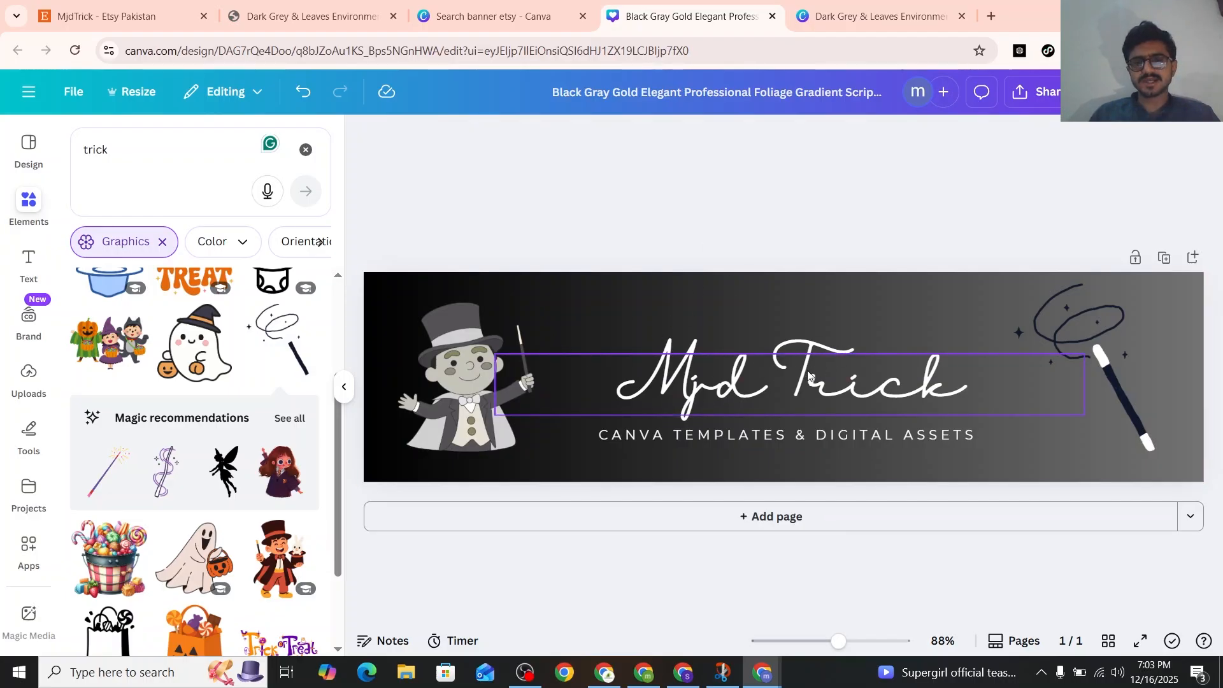
View the download options of the Mjd Trick banner design and check its width and height in the custom resize settings
{"action": "left_click", "coordinate": [1015, 102]}
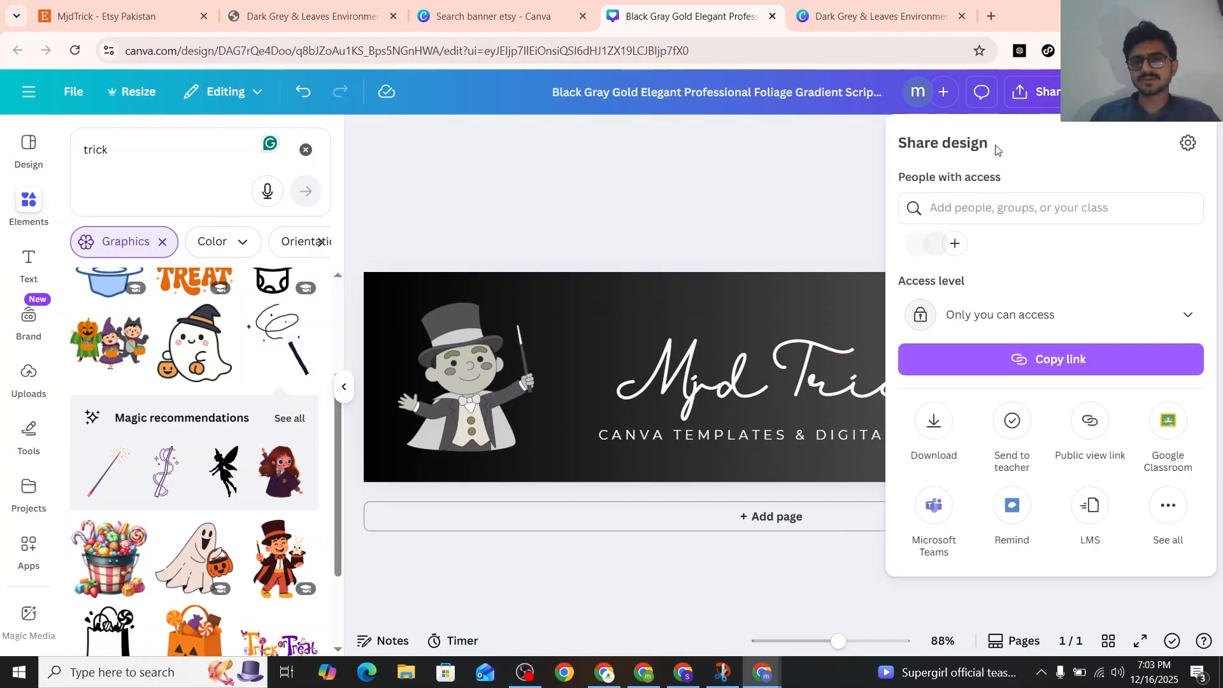
{"action": "left_click", "coordinate": [933, 420]}
{"action": "left_click", "coordinate": [518, 130]}
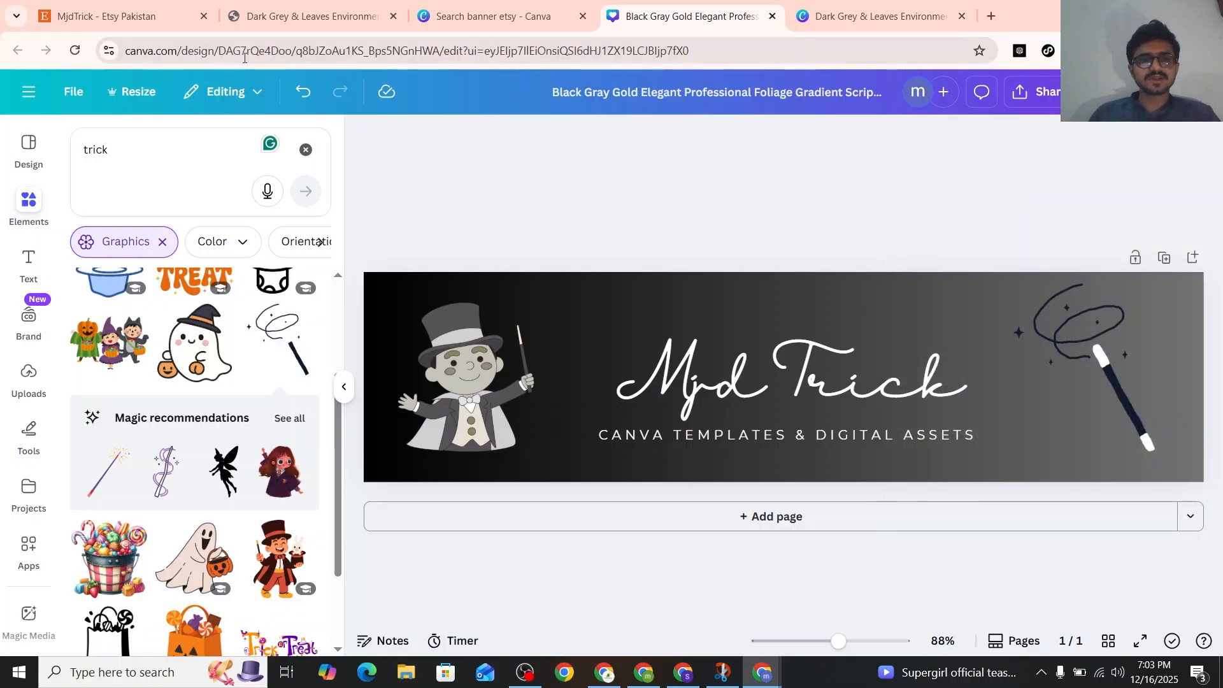
{"action": "left_click", "coordinate": [134, 91]}
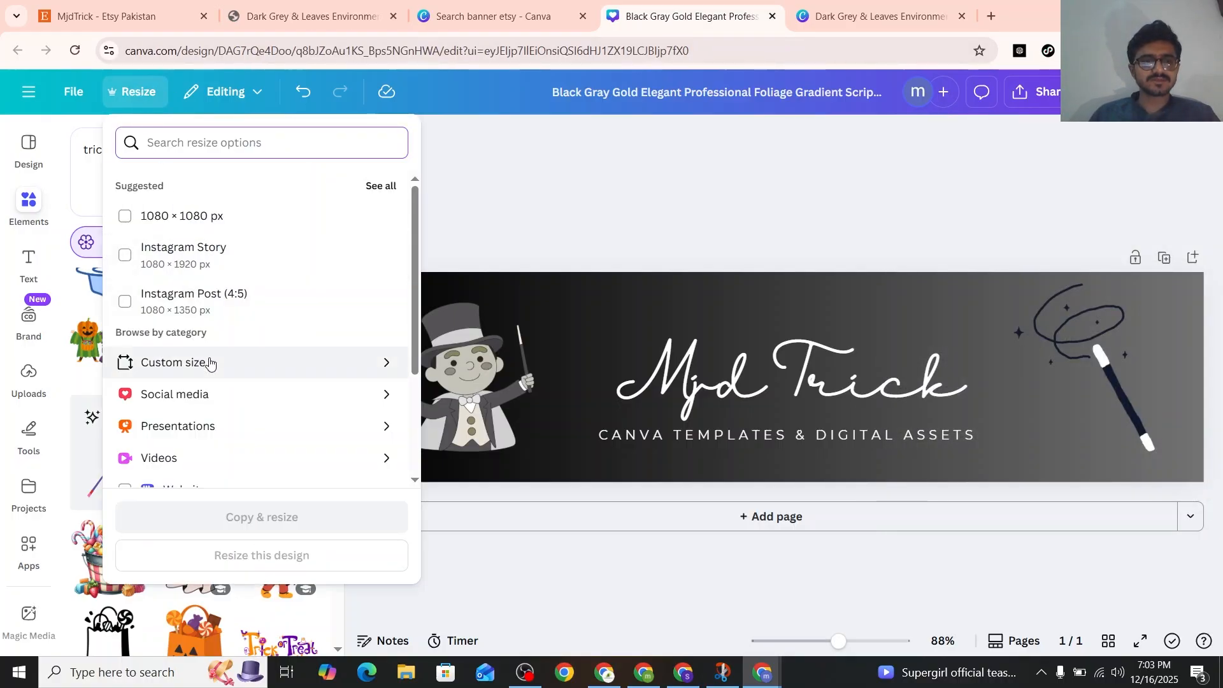
{"action": "left_click", "coordinate": [211, 364]}
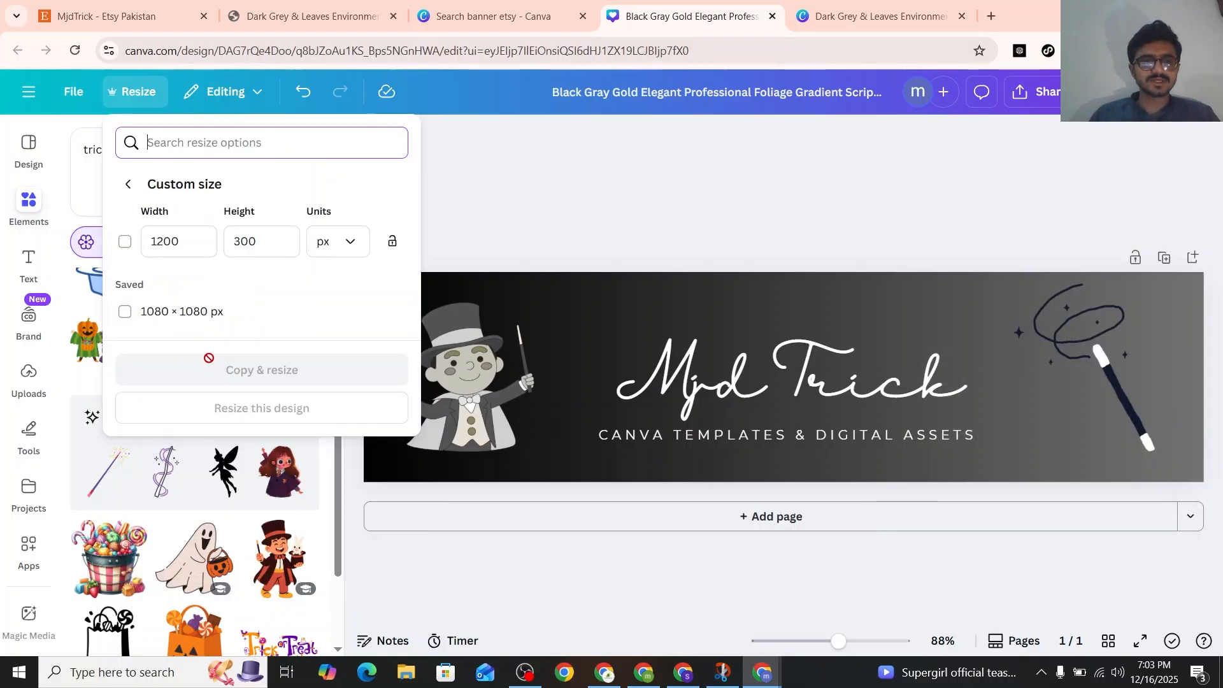
{"action": "left_click", "coordinate": [185, 240]}
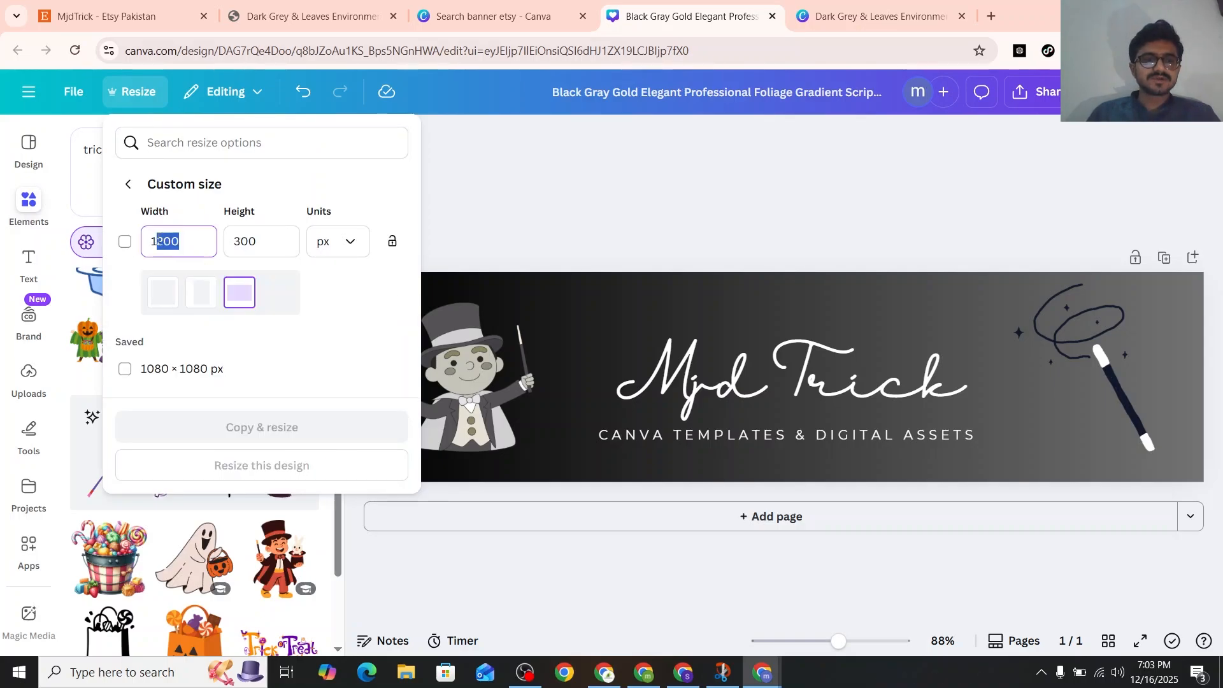
{"action": "double_click", "coordinate": [268, 241]}
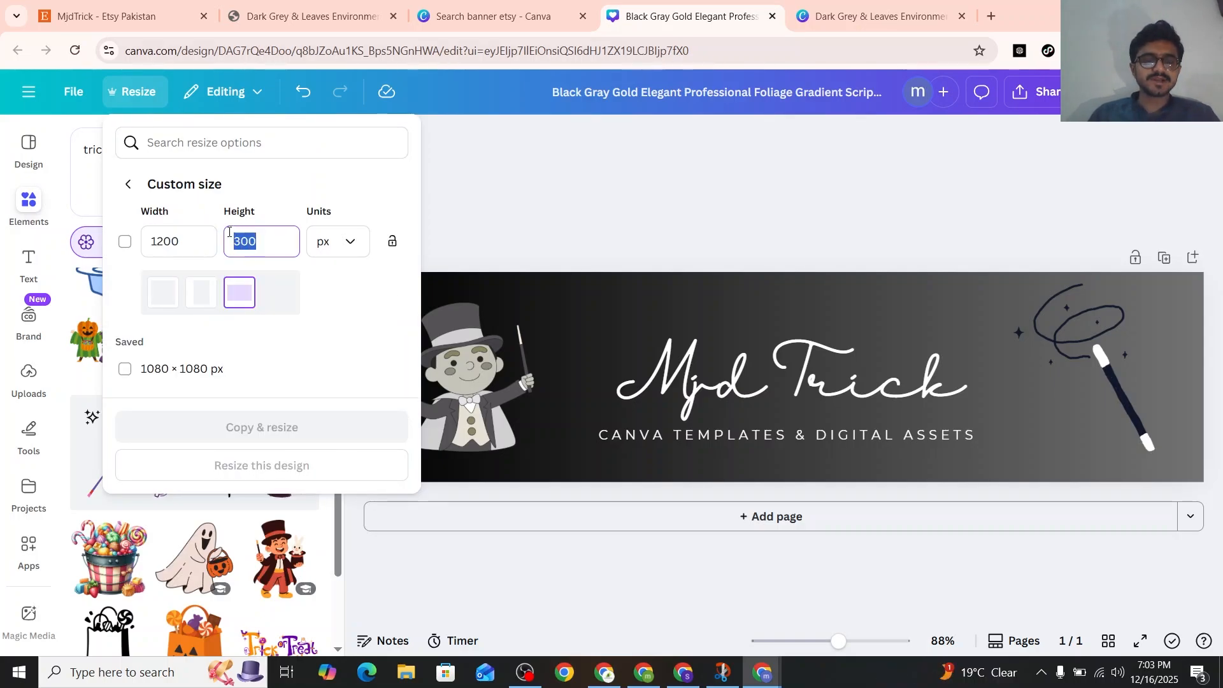
Look over the Etsy banner area, the Canva banner template search and the logo design, and return to the banner with the resize settings closed
{"action": "left_click", "coordinate": [154, 6]}
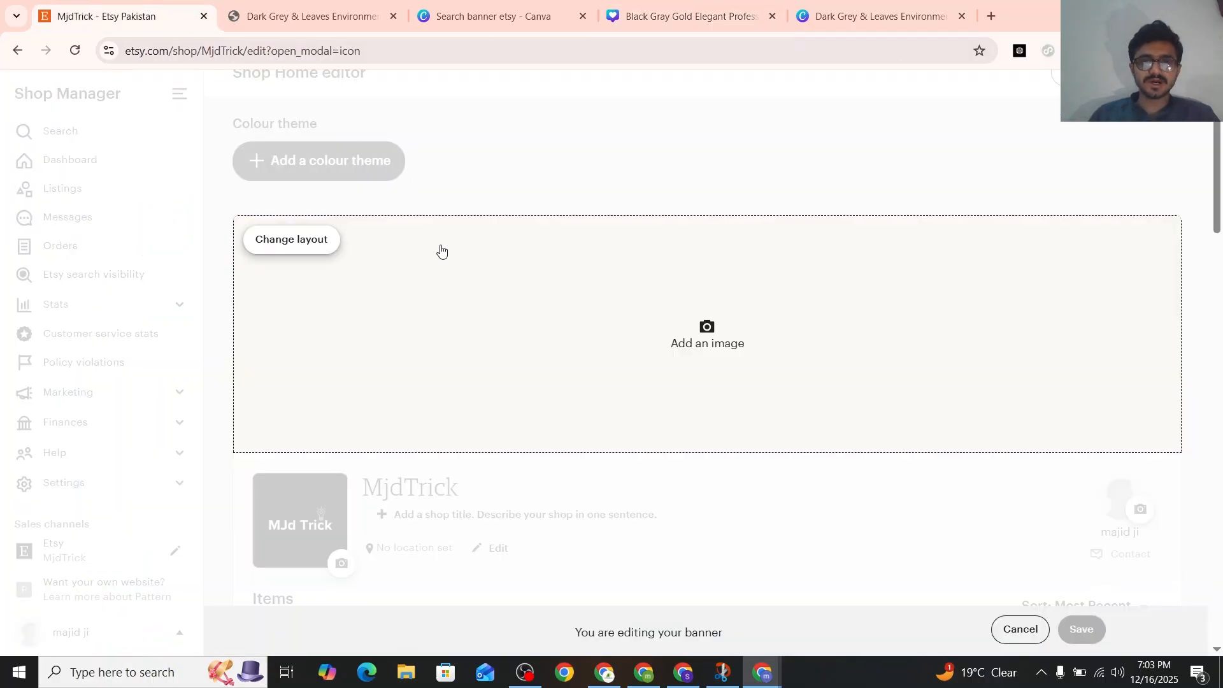
{"action": "left_click", "coordinate": [484, 18]}
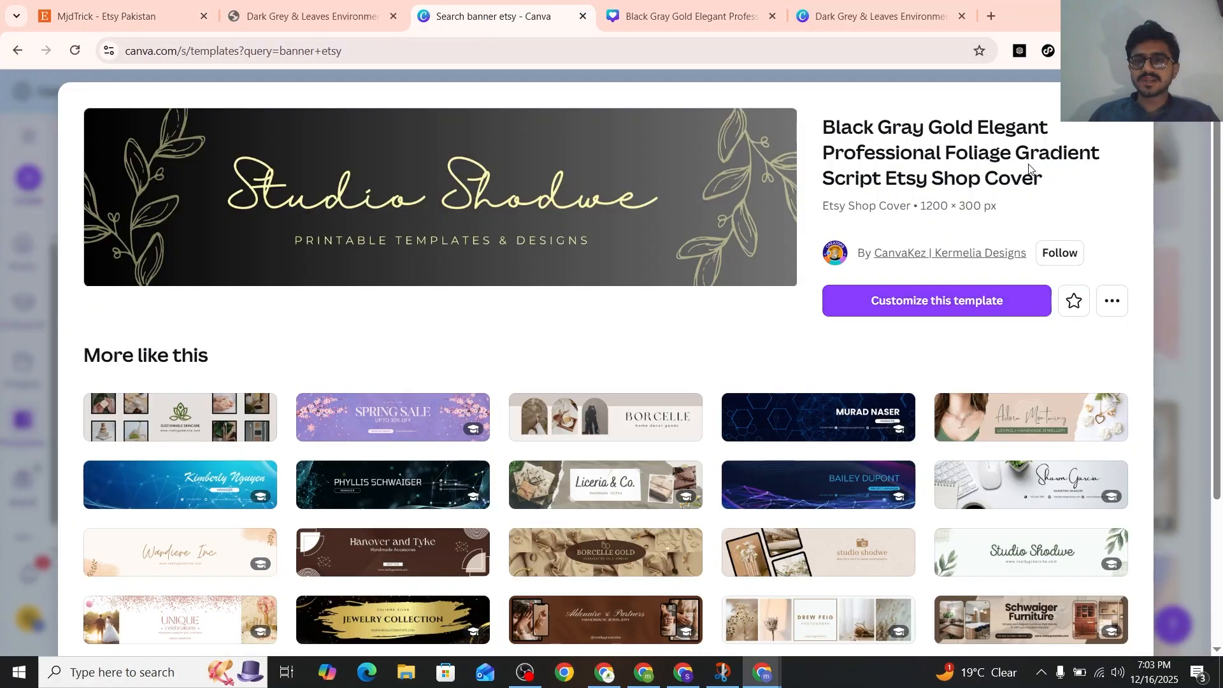
{"action": "key", "text": "Escape"}
{"action": "scroll", "coordinate": [556, 246], "scroll_direction": "up", "scroll_amount": 10}
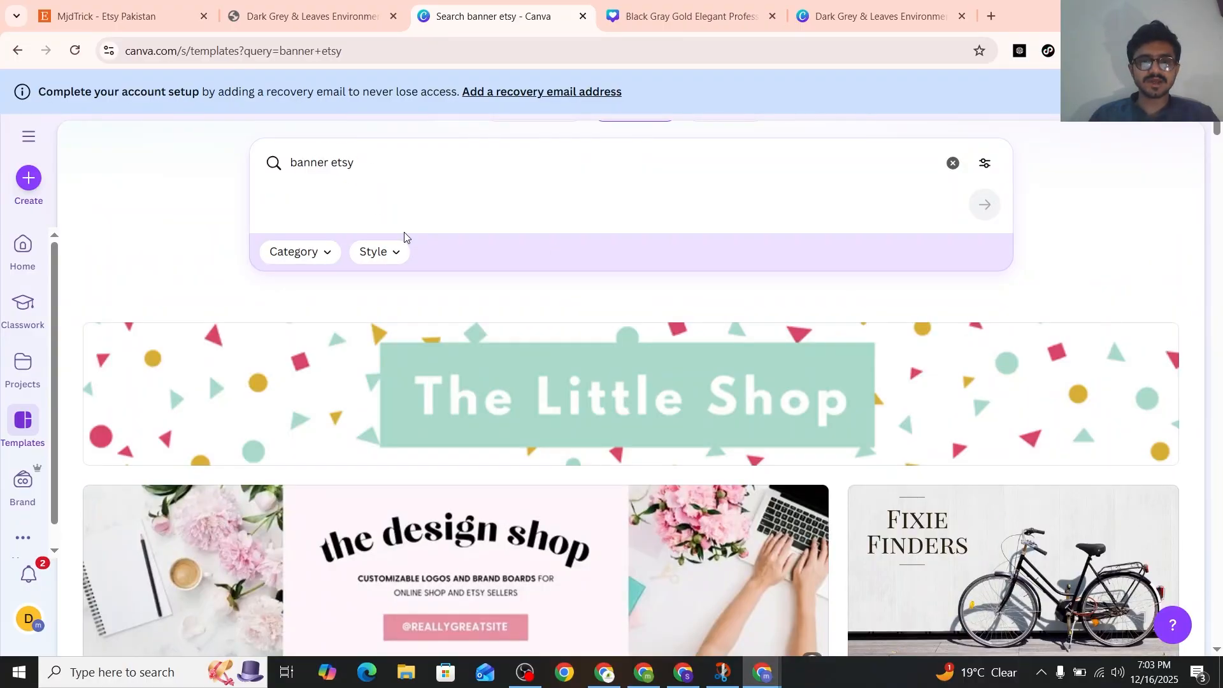
{"action": "left_click", "coordinate": [844, 12]}
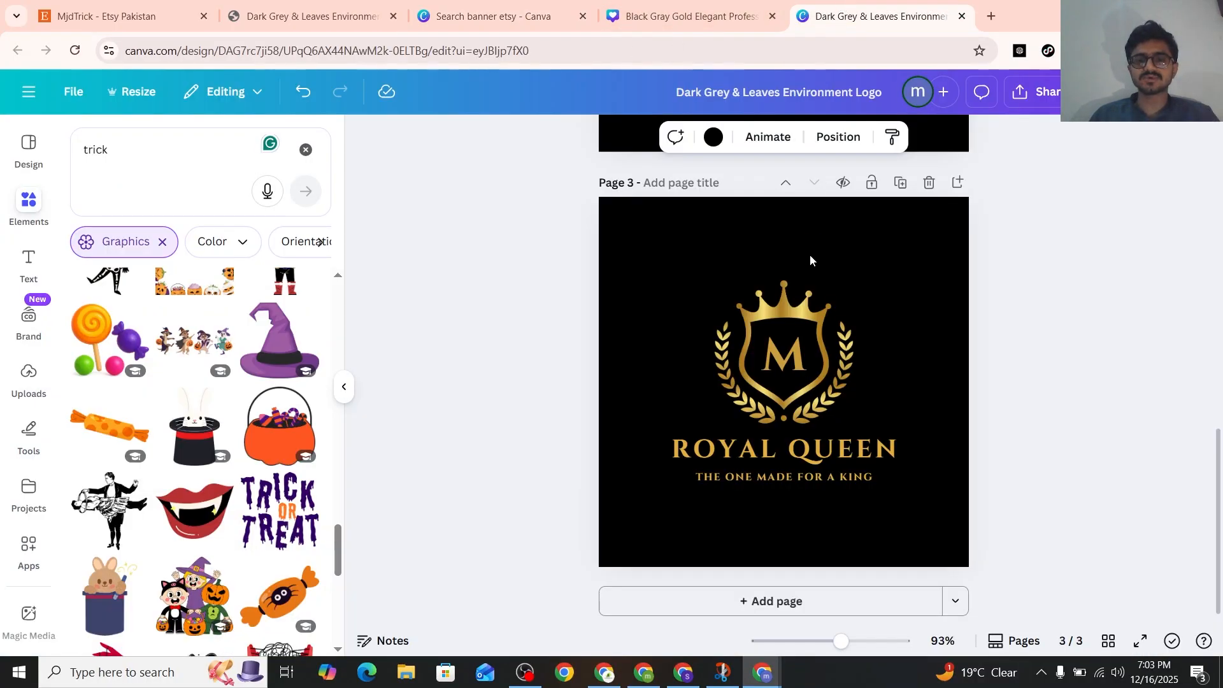
{"action": "left_click", "coordinate": [643, 17]}
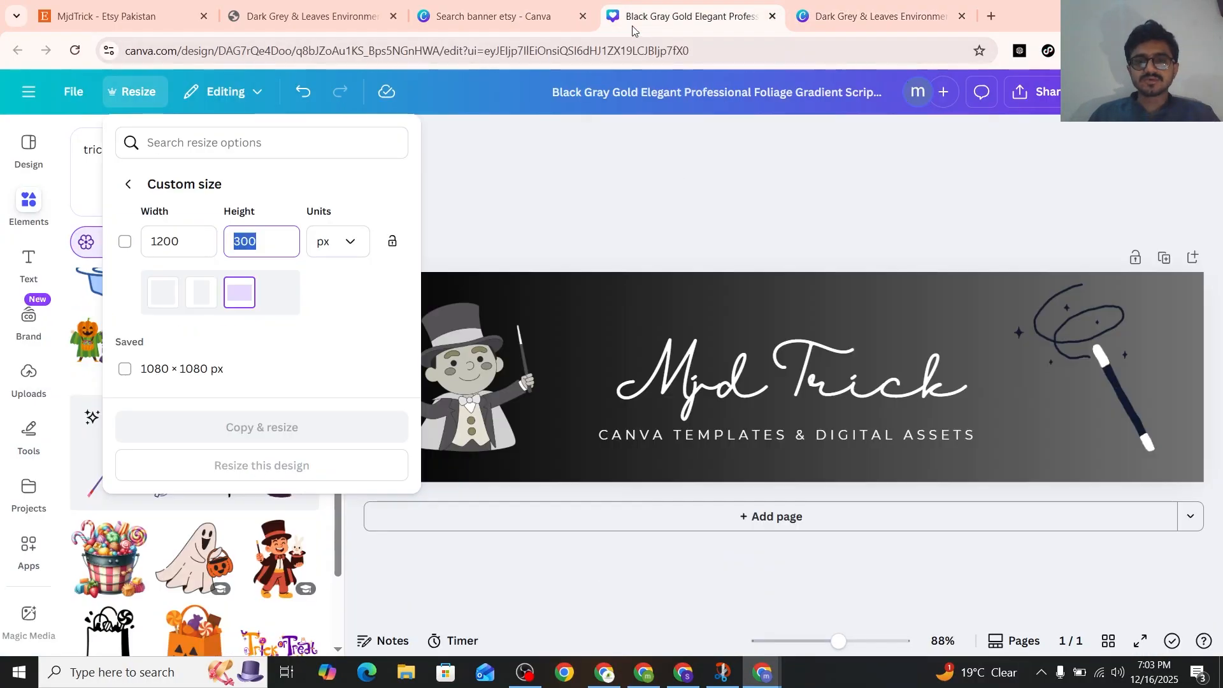
{"action": "left_click", "coordinate": [552, 220]}
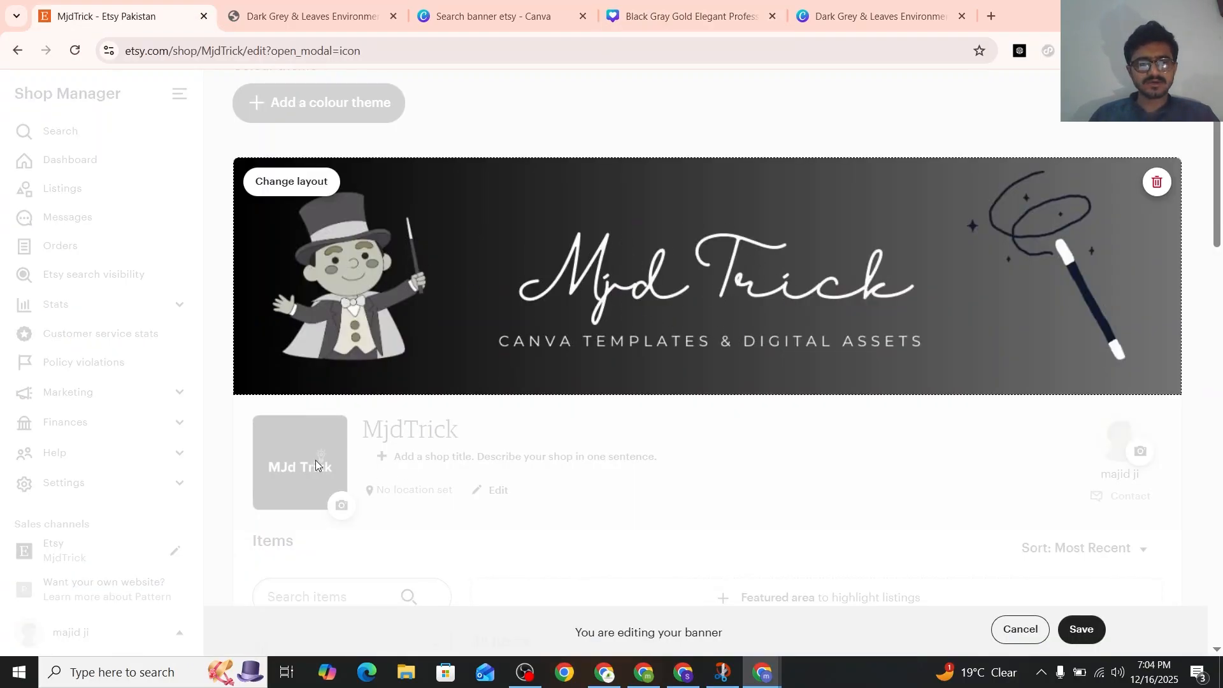
Save the Mjd Trick banner on the Etsy shop and review the page sections down to the video and photos area
{"action": "left_click", "coordinate": [1081, 629]}
{"action": "scroll", "coordinate": [933, 480], "scroll_direction": "down", "scroll_amount": 2}
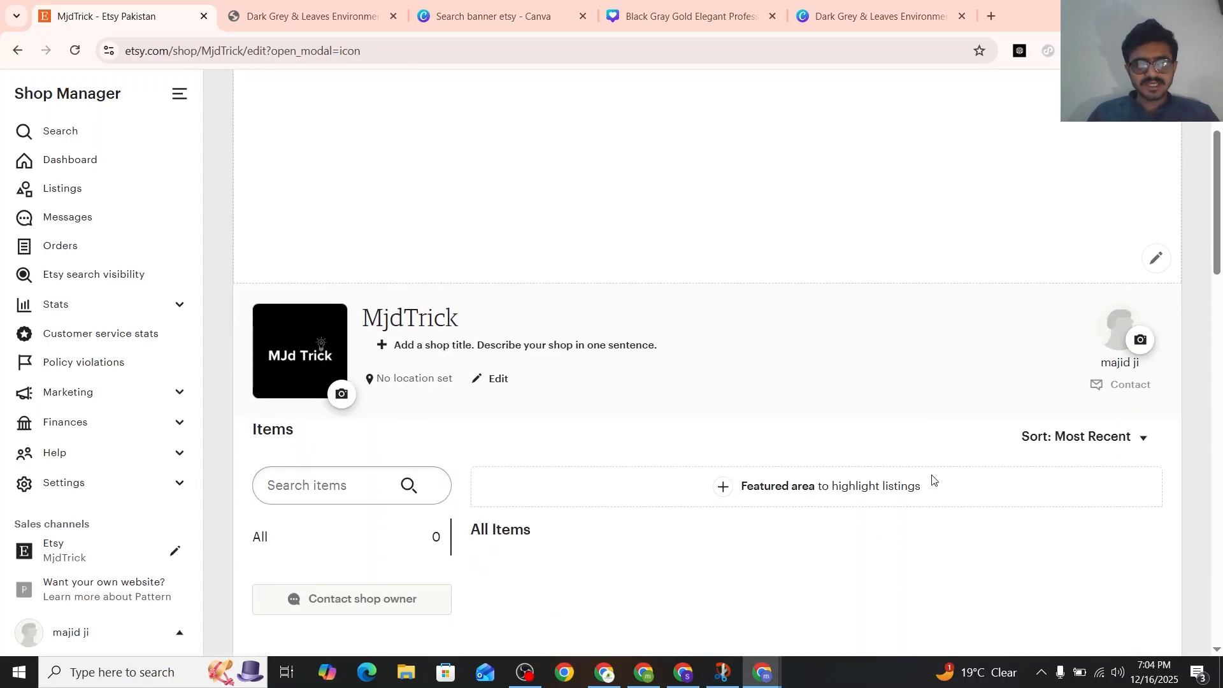
{"action": "scroll", "coordinate": [766, 503], "scroll_direction": "down", "scroll_amount": 1}
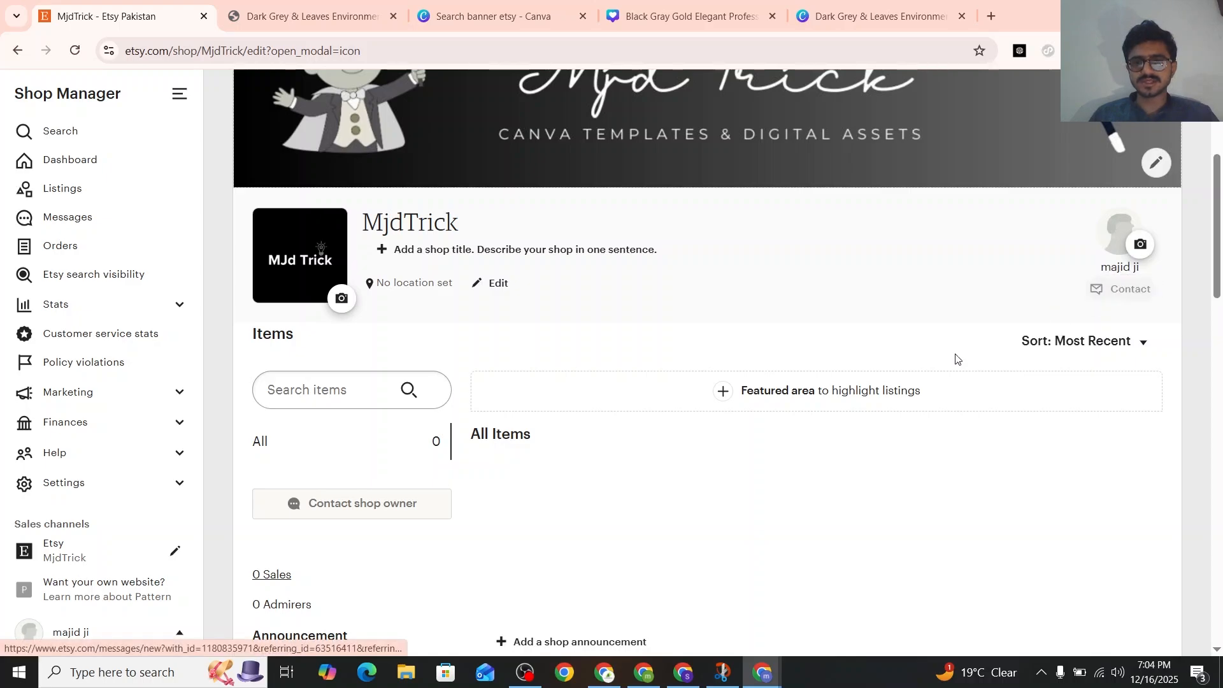
{"action": "scroll", "coordinate": [796, 399], "scroll_direction": "down", "scroll_amount": 5}
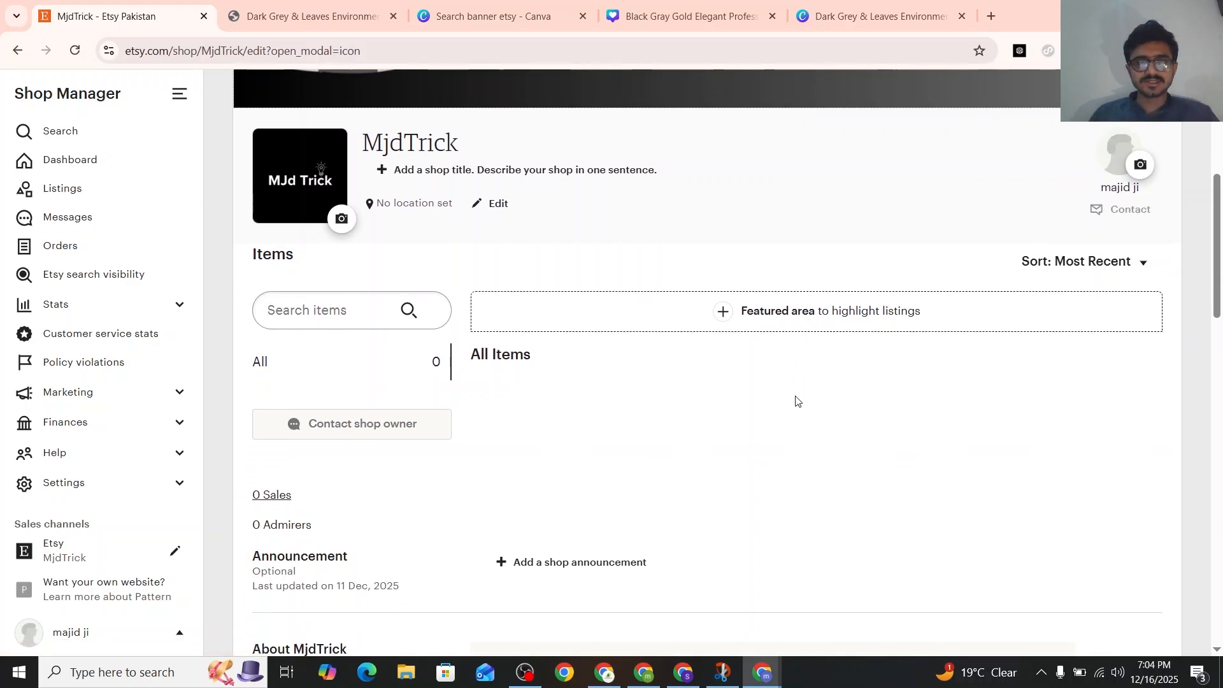
{"action": "scroll", "coordinate": [796, 399], "scroll_direction": "down", "scroll_amount": 2}
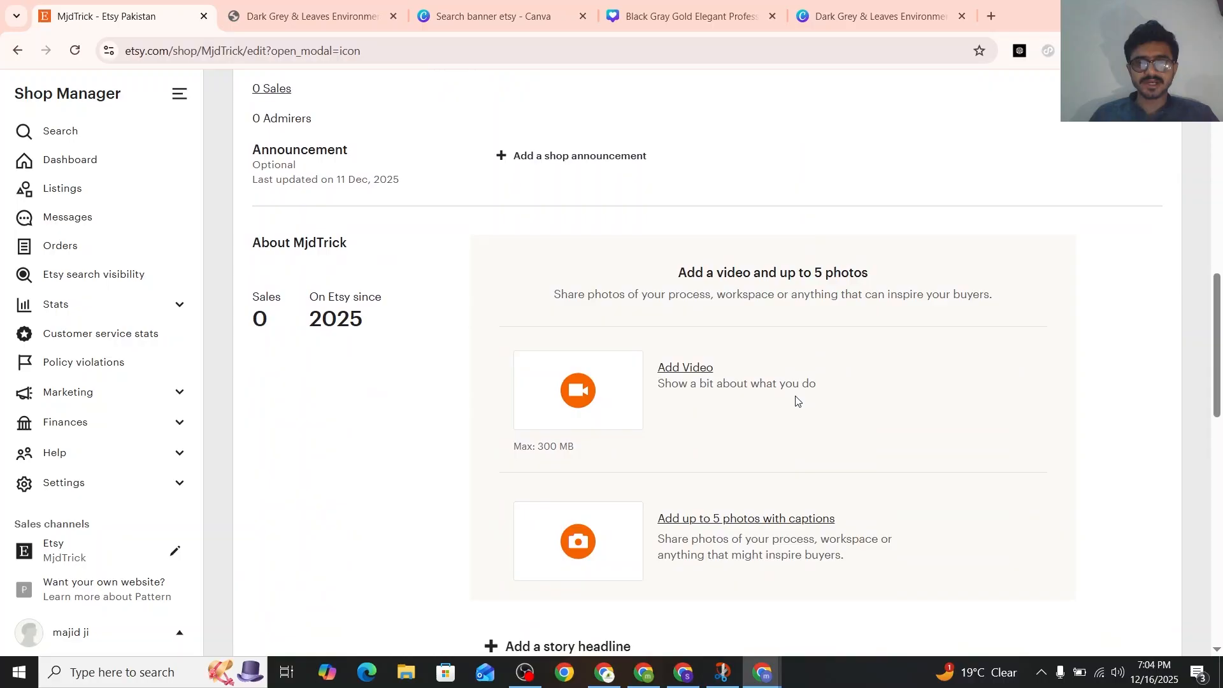
{"action": "left_click_drag", "start_coordinate": [791, 272], "coordinate": [681, 261]}
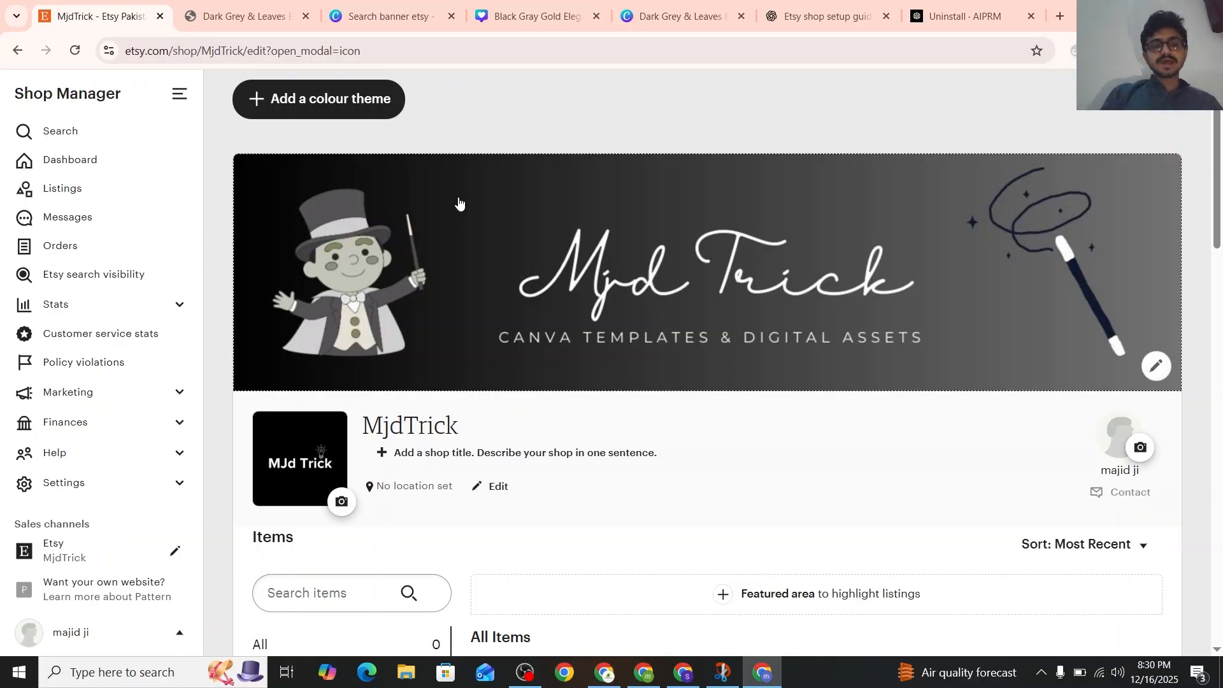
Look over the shop page with its banner, switch to ChatGPT, and read the Etsy shop setup chat from its first prompt
{"action": "scroll", "coordinate": [476, 131], "scroll_direction": "up", "scroll_amount": 1}
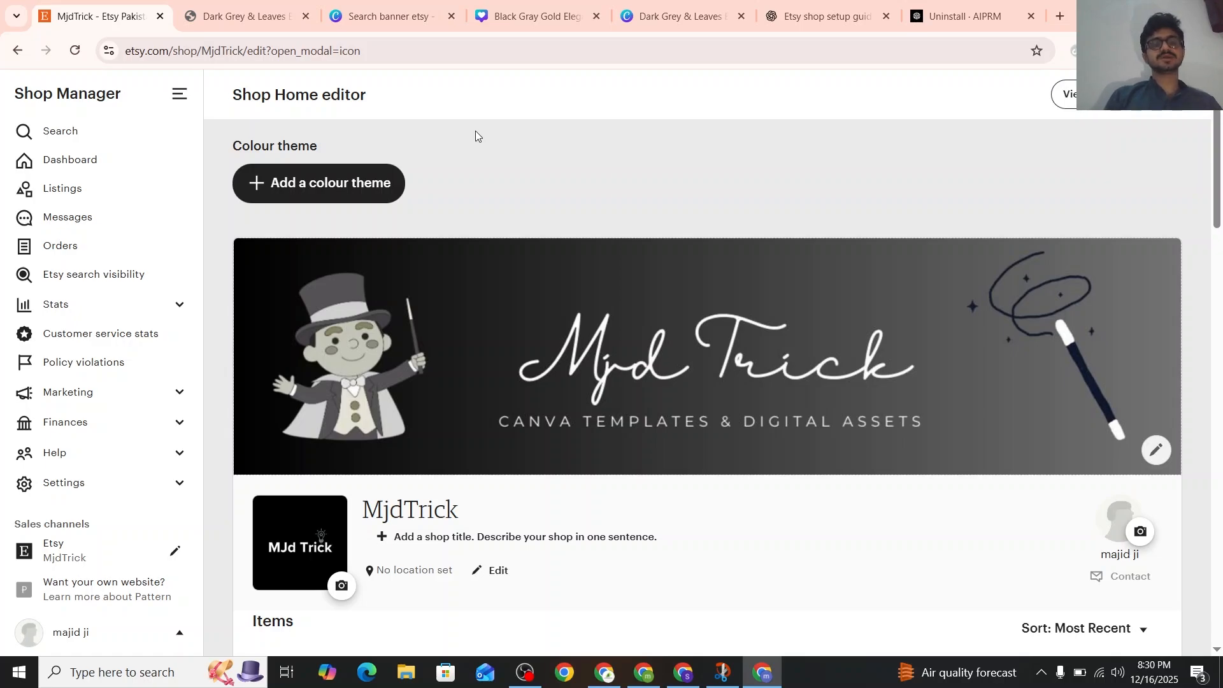
{"action": "scroll", "coordinate": [483, 400], "scroll_direction": "down", "scroll_amount": 1}
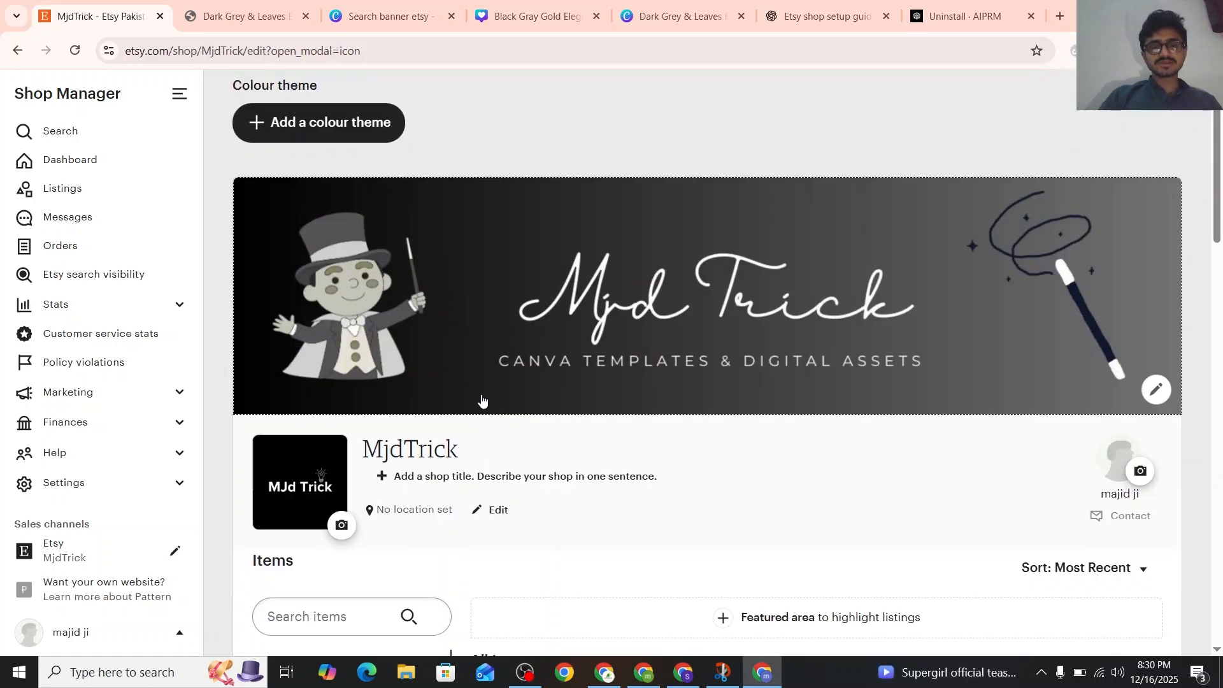
{"action": "scroll", "coordinate": [482, 400], "scroll_direction": "down", "scroll_amount": 10}
{"action": "left_click", "coordinate": [822, 16]}
{"action": "scroll", "coordinate": [678, 273], "scroll_direction": "up", "scroll_amount": 5}
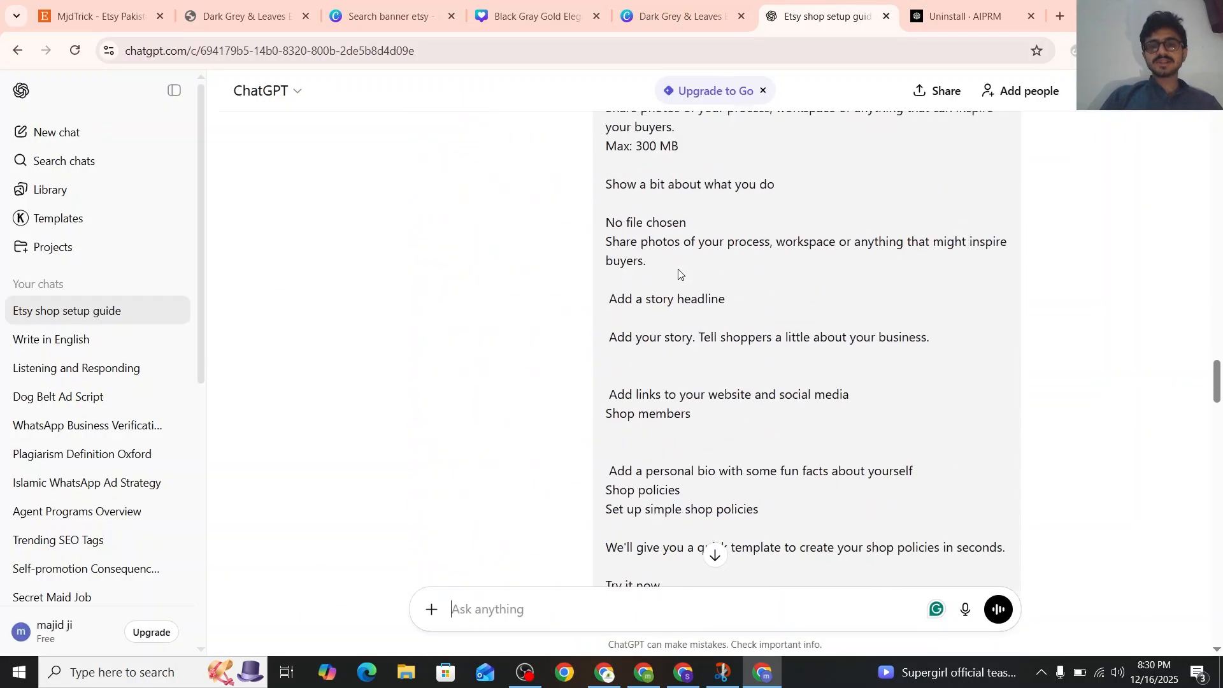
{"action": "scroll", "coordinate": [679, 272], "scroll_direction": "up", "scroll_amount": 20}
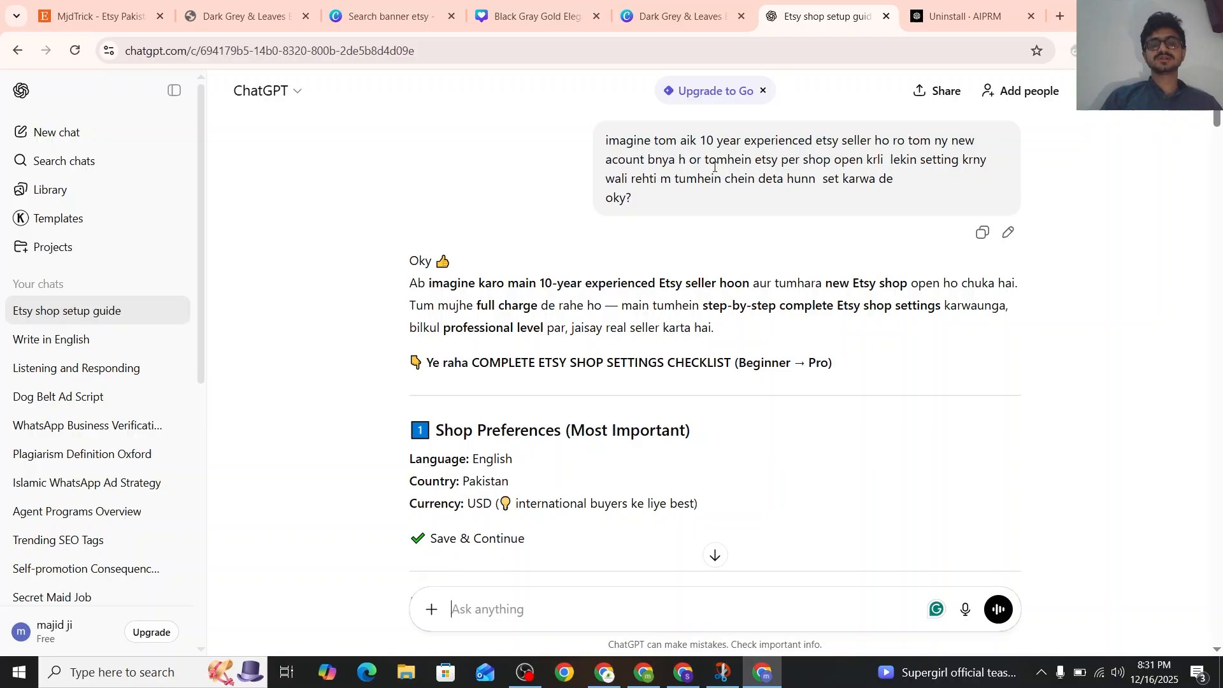
{"action": "scroll", "coordinate": [714, 169], "scroll_direction": "down", "scroll_amount": 15}
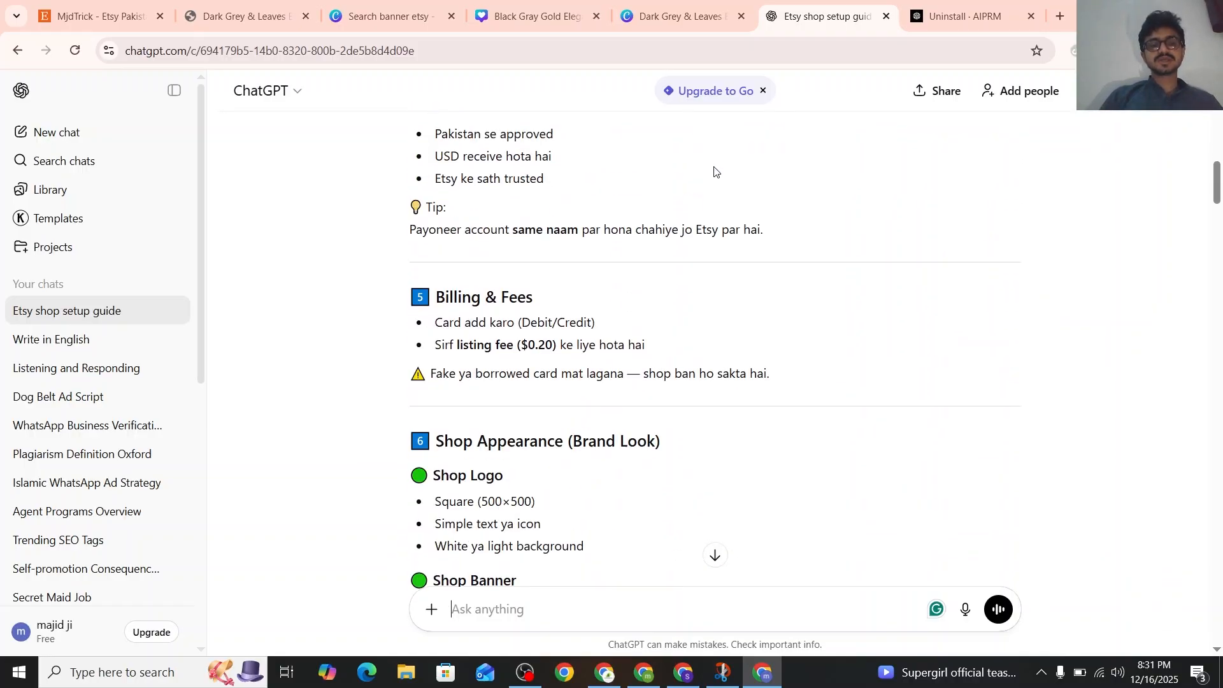
{"action": "scroll", "coordinate": [714, 169], "scroll_direction": "down", "scroll_amount": 15}
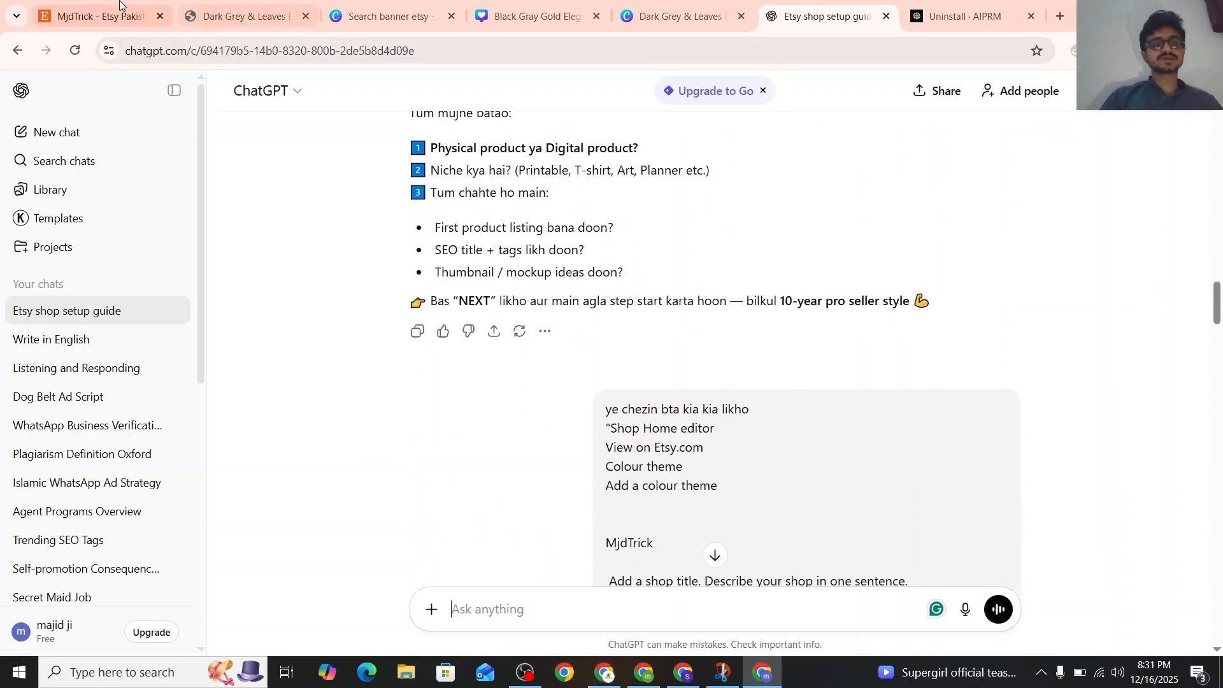
Check the Etsy Shop Home editor against the ChatGPT prompt that asks what to write in each of its sections
{"action": "left_click", "coordinate": [119, 3]}
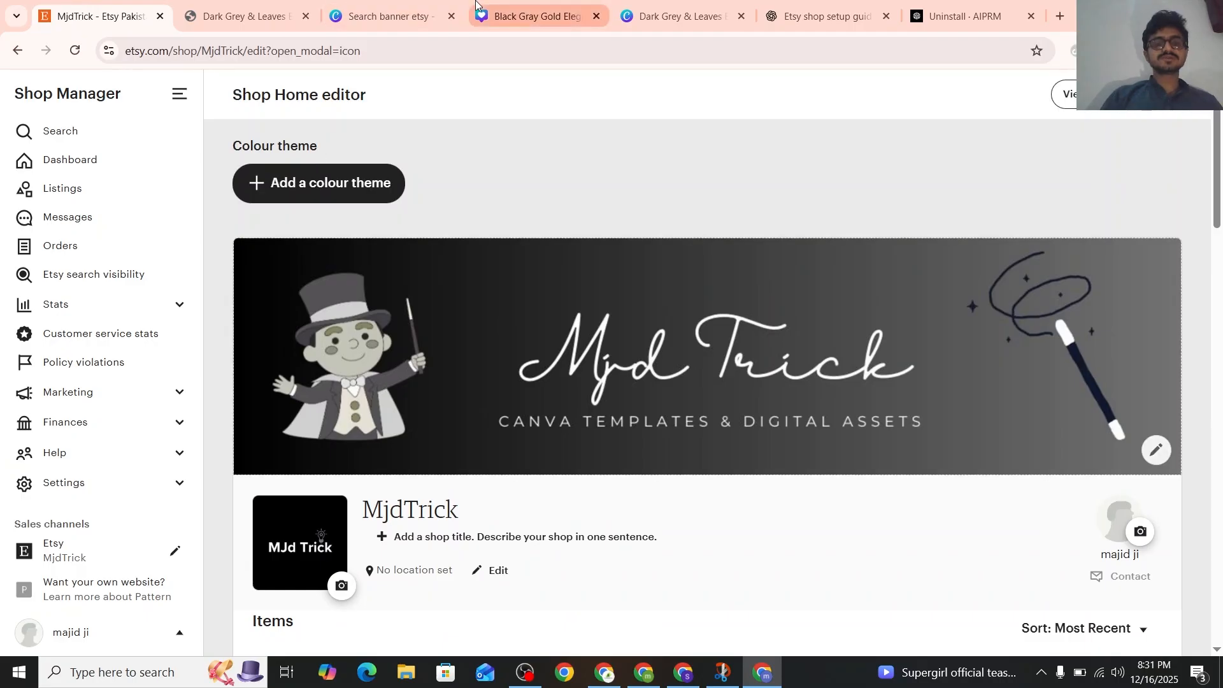
{"action": "left_click", "coordinate": [819, 14]}
{"action": "scroll", "coordinate": [730, 421], "scroll_direction": "down", "scroll_amount": 5}
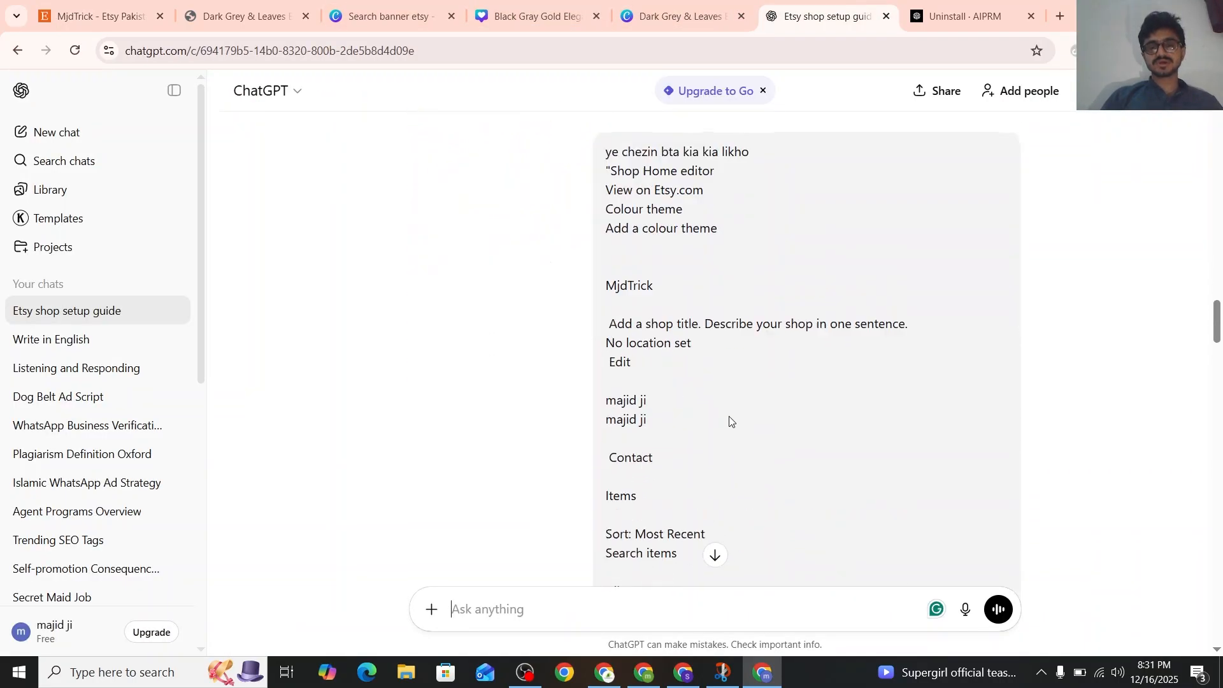
{"action": "scroll", "coordinate": [729, 421], "scroll_direction": "down", "scroll_amount": 5}
{"action": "scroll", "coordinate": [729, 421], "scroll_direction": "up", "scroll_amount": 7}
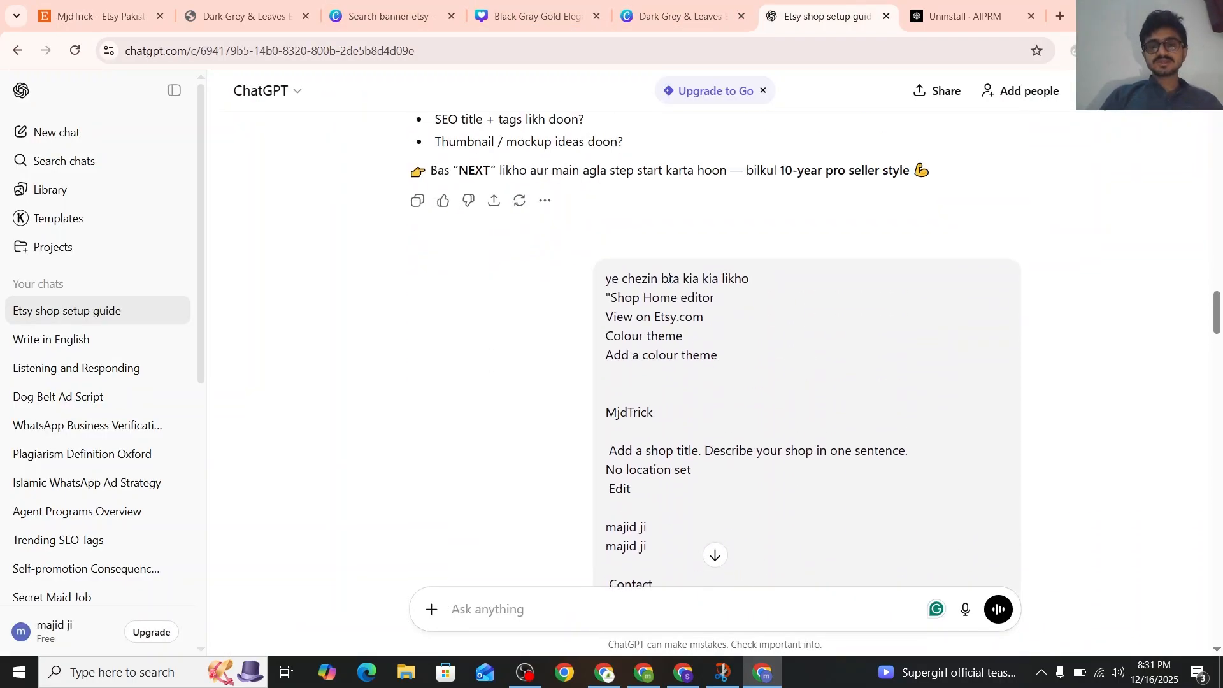
Read ChatGPT's ready-made text for the shop sections, from colour theme, title and location through announcement, About section and FAQs
{"action": "scroll", "coordinate": [722, 279], "scroll_direction": "down", "scroll_amount": 10}
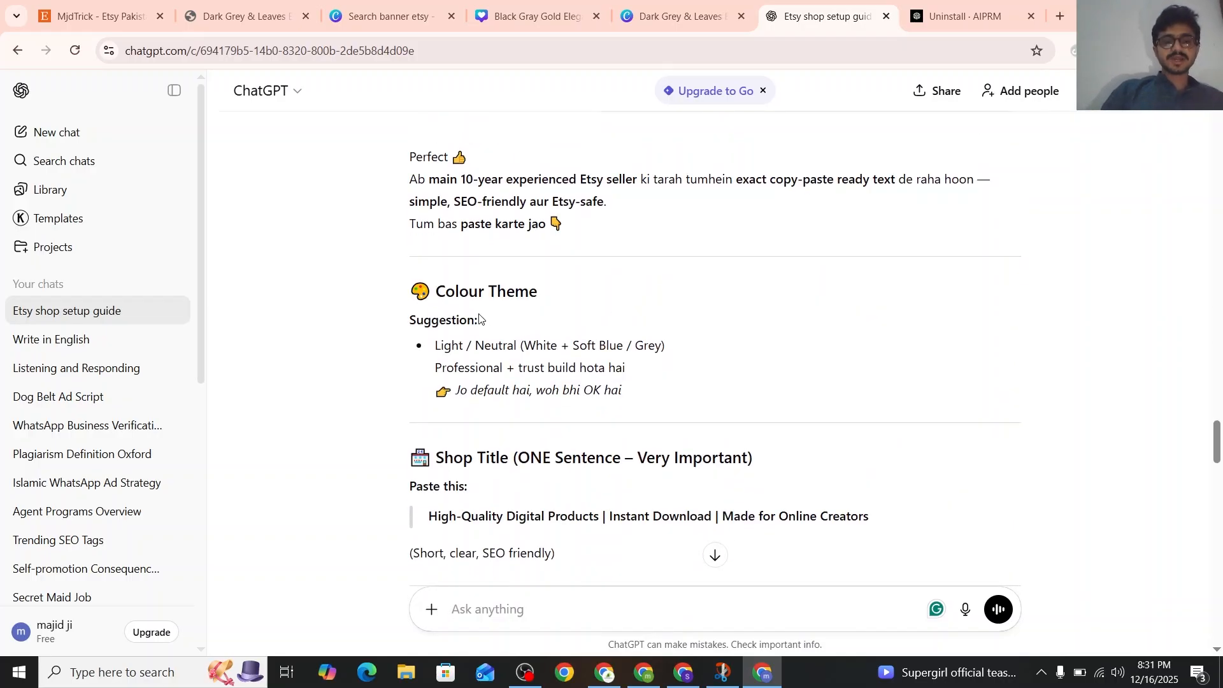
{"action": "scroll", "coordinate": [644, 426], "scroll_direction": "down", "scroll_amount": 4}
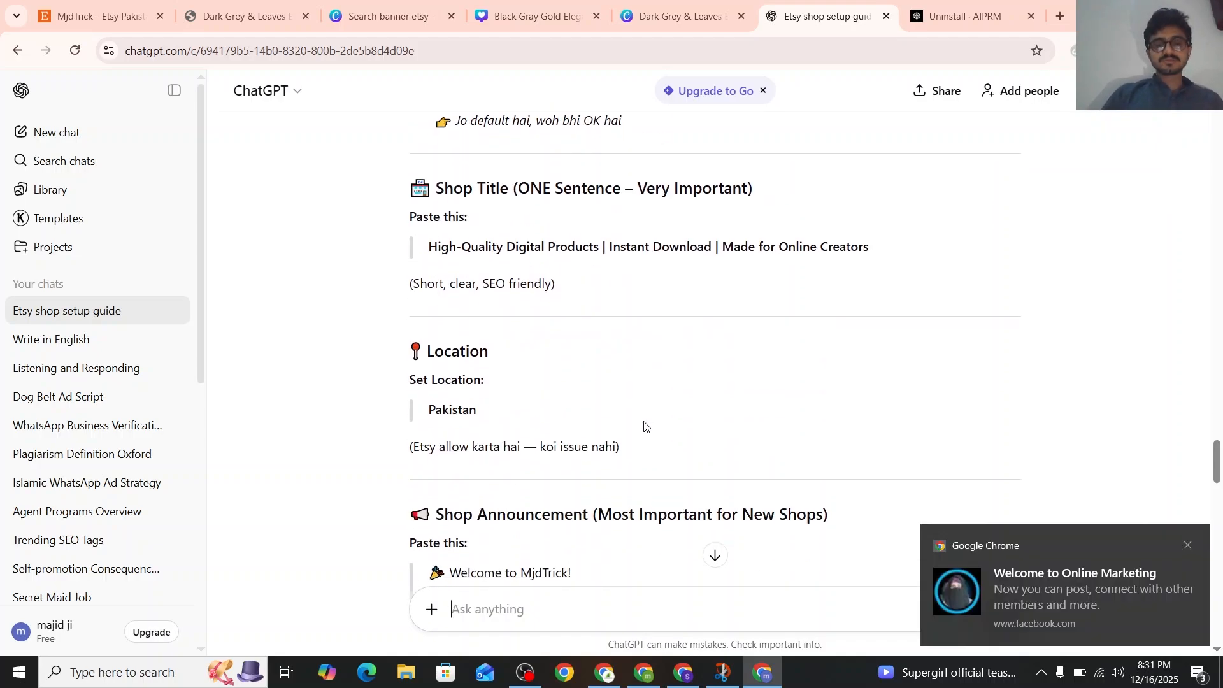
{"action": "left_click", "coordinate": [1188, 546]}
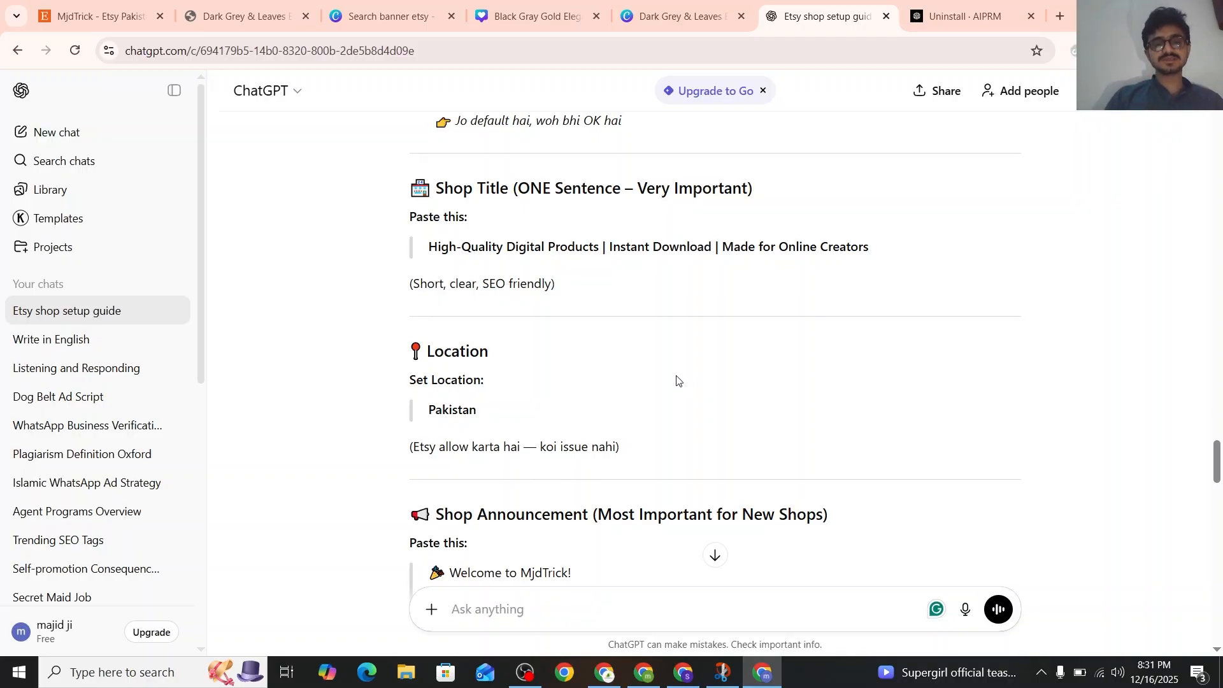
{"action": "scroll", "coordinate": [677, 380], "scroll_direction": "up", "scroll_amount": 3}
{"action": "scroll", "coordinate": [461, 293], "scroll_direction": "down", "scroll_amount": 2}
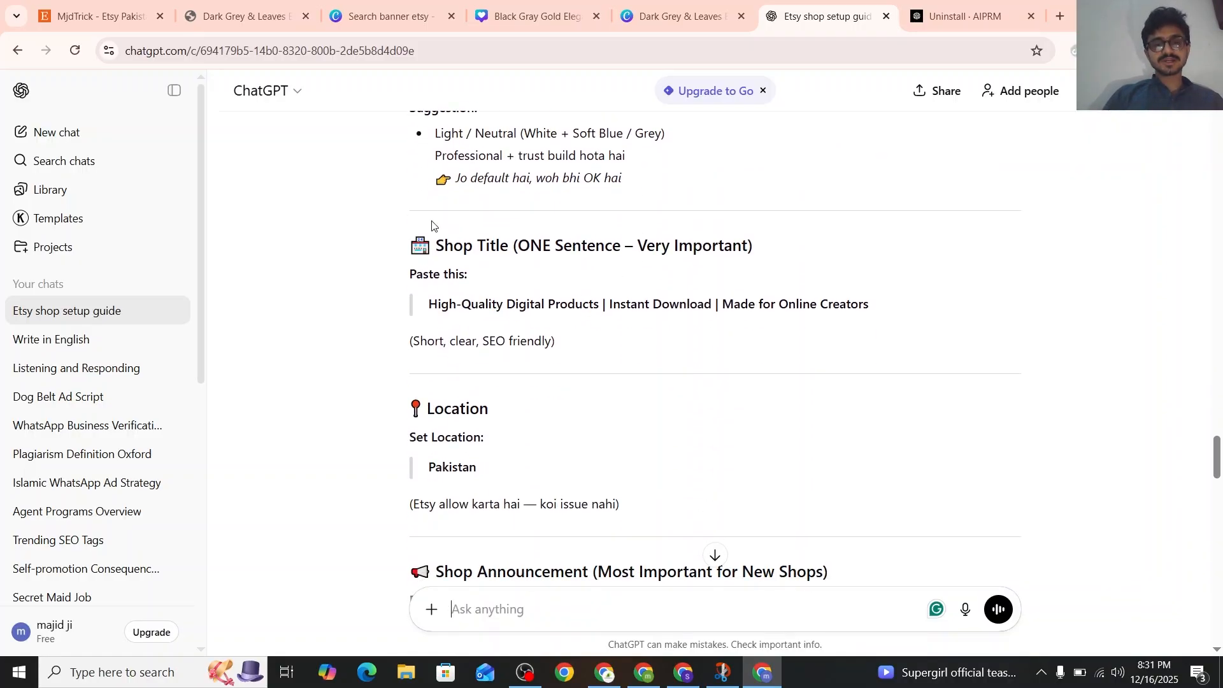
{"action": "scroll", "coordinate": [470, 308], "scroll_direction": "down", "scroll_amount": 2}
{"action": "scroll", "coordinate": [507, 396], "scroll_direction": "down", "scroll_amount": 2}
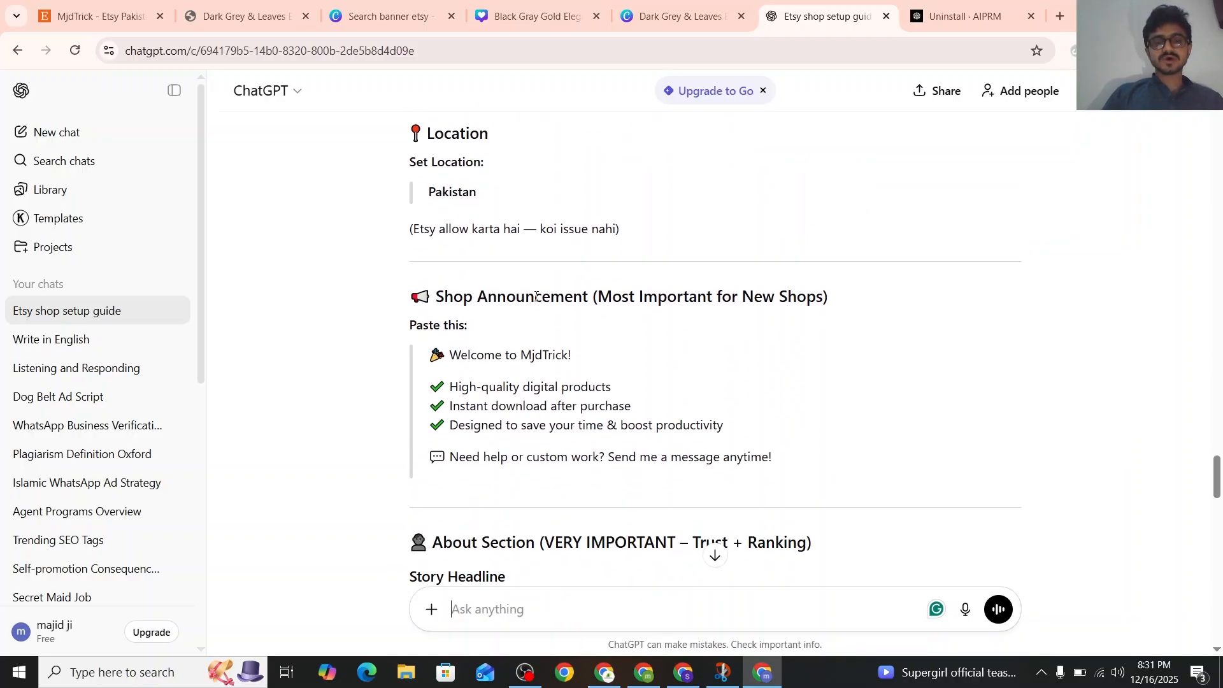
{"action": "scroll", "coordinate": [536, 297], "scroll_direction": "down", "scroll_amount": 4}
{"action": "scroll", "coordinate": [536, 300], "scroll_direction": "down", "scroll_amount": 1}
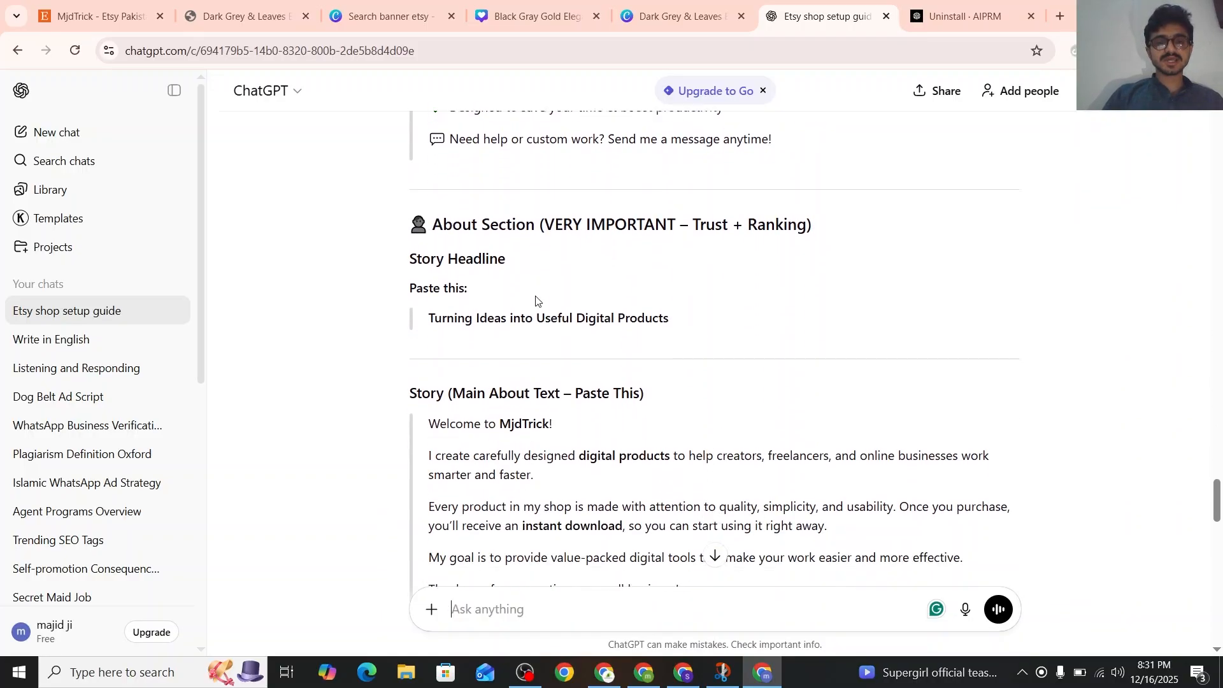
{"action": "scroll", "coordinate": [536, 300], "scroll_direction": "down", "scroll_amount": 12}
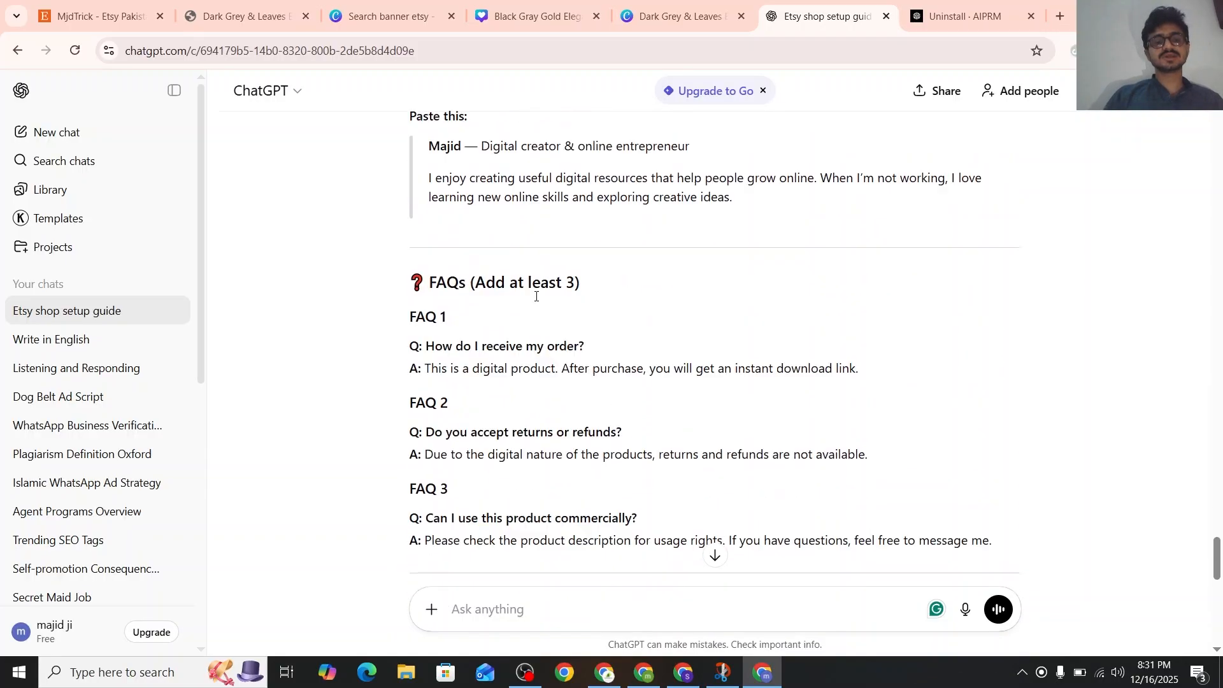
{"action": "scroll", "coordinate": [536, 296], "scroll_direction": "down", "scroll_amount": 14}
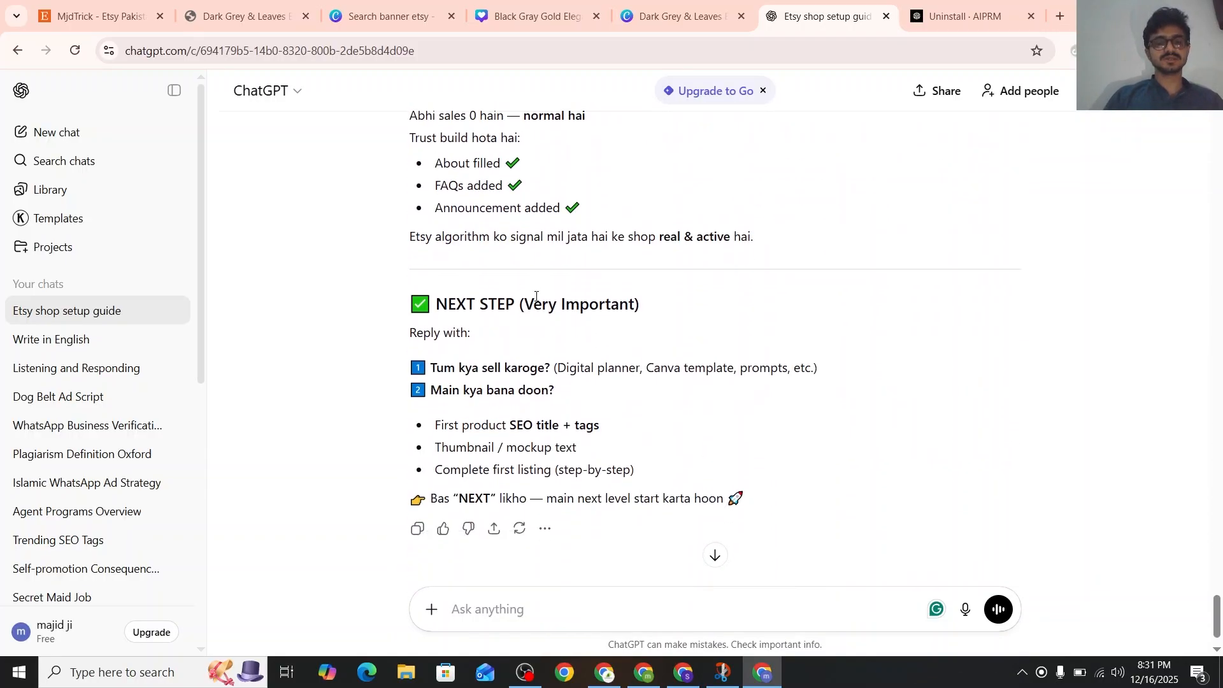
{"action": "scroll", "coordinate": [535, 298], "scroll_direction": "up", "scroll_amount": 15}
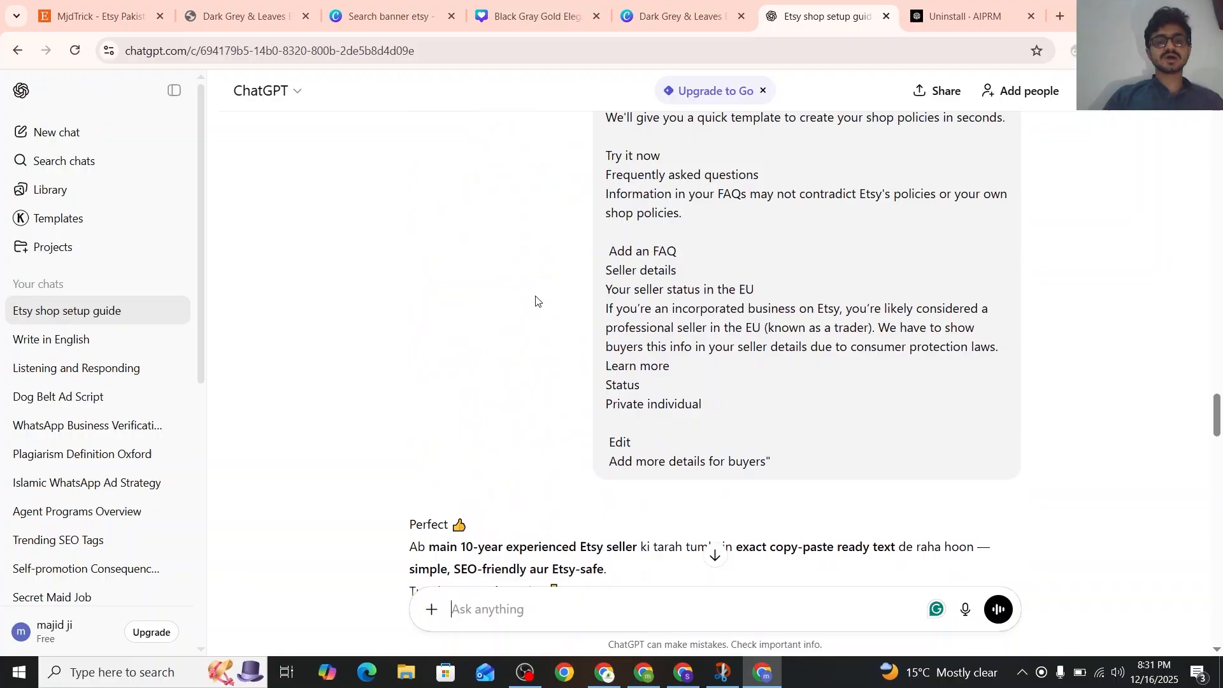
{"action": "scroll", "coordinate": [423, 277], "scroll_direction": "down", "scroll_amount": 7}
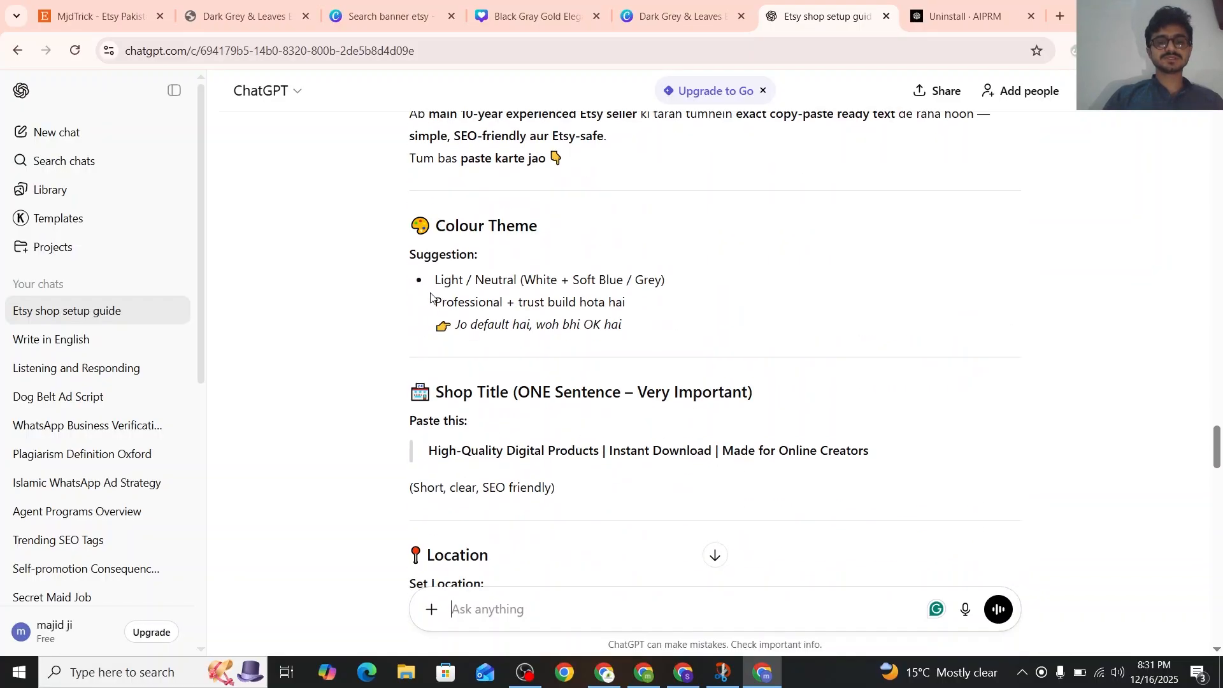
Switch to the Etsy Shop Home editor and bring up the available colour themes for the shop
{"action": "left_click", "coordinate": [99, 16]}
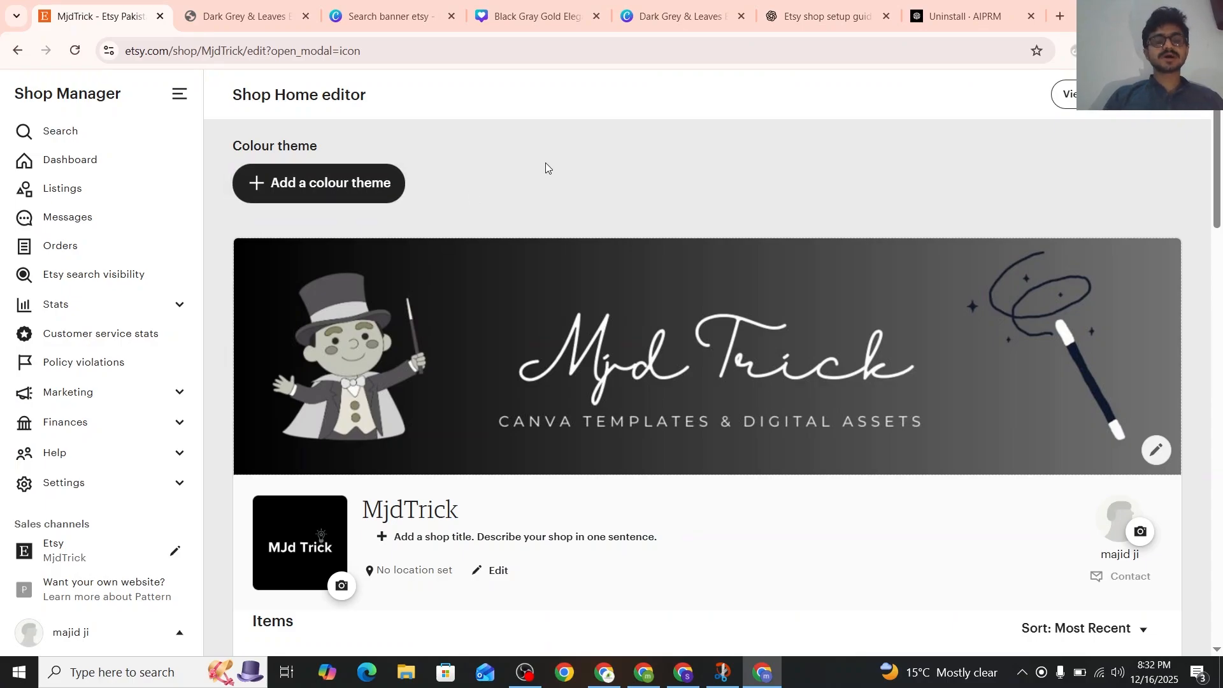
{"action": "scroll", "coordinate": [548, 168], "scroll_direction": "down", "scroll_amount": 3}
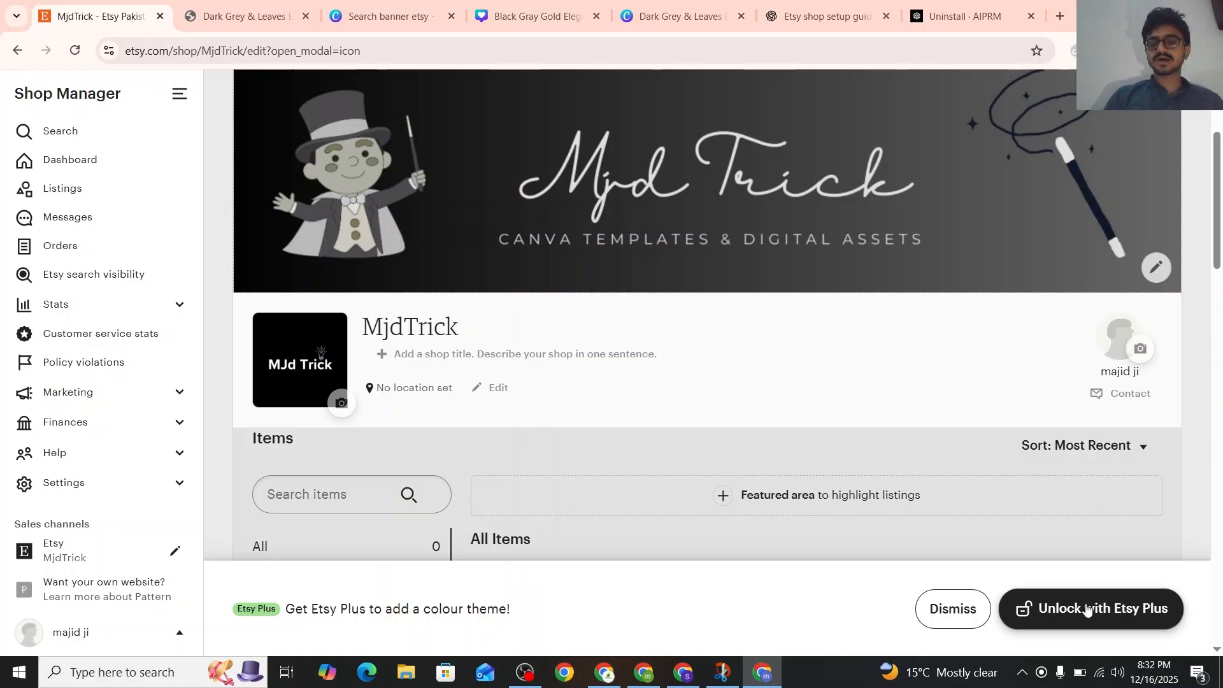
{"action": "scroll", "coordinate": [957, 491], "scroll_direction": "up", "scroll_amount": 3}
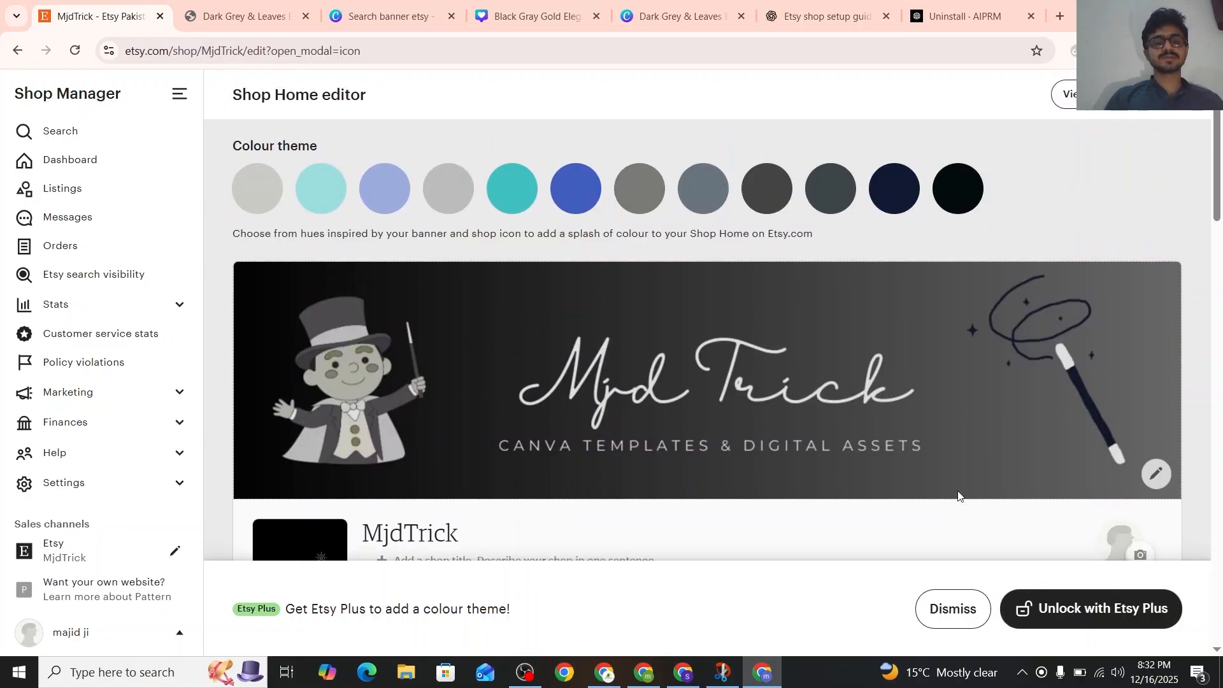
Try the blue, turquoise, grey and dark navy colour themes on the shop page
{"action": "left_click", "coordinate": [559, 209]}
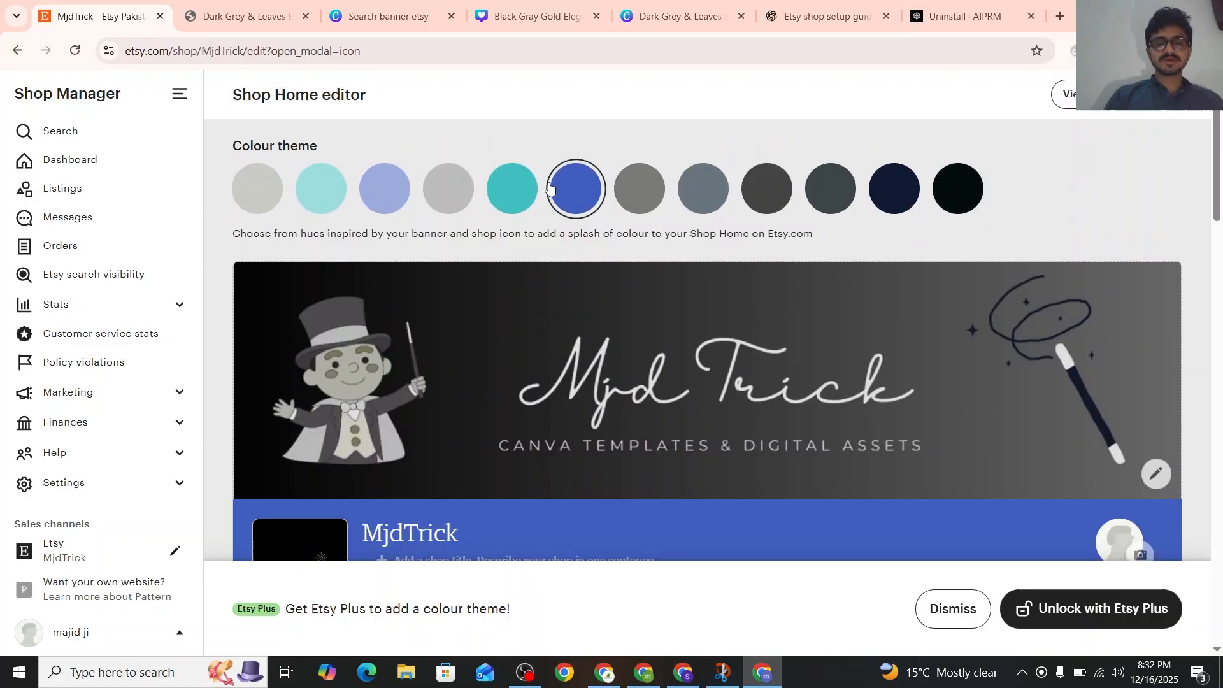
{"action": "left_click", "coordinate": [500, 191]}
{"action": "left_click", "coordinate": [457, 192]}
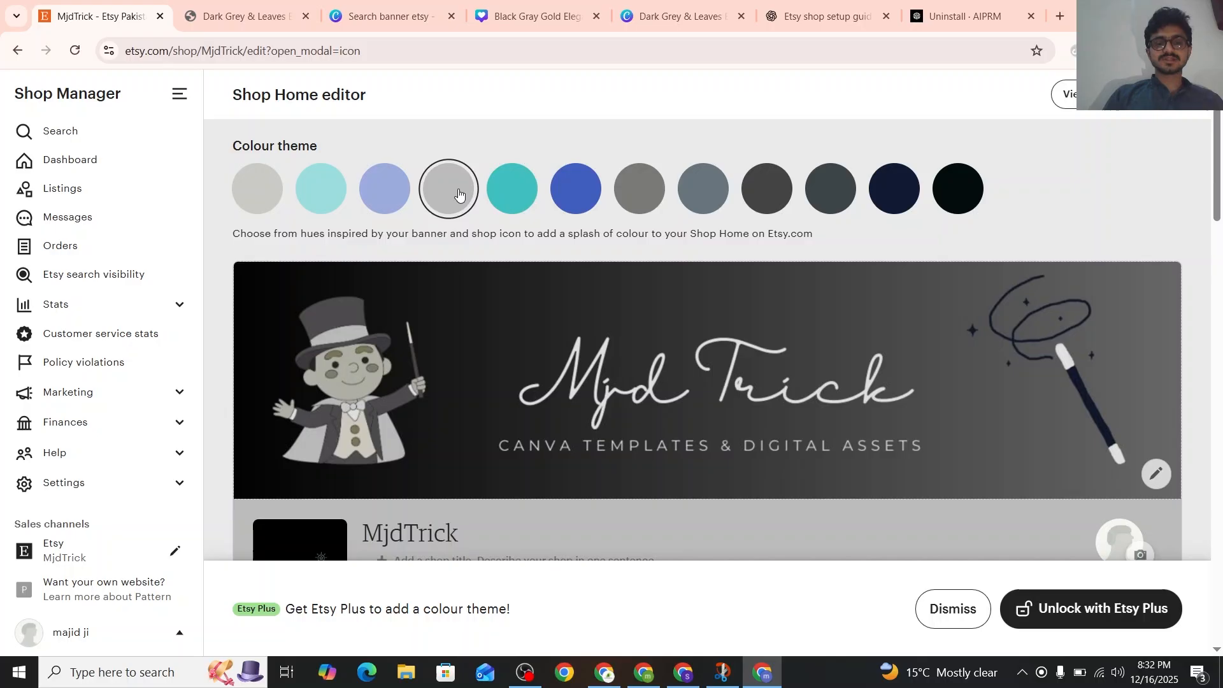
{"action": "left_click", "coordinate": [892, 197]}
{"action": "scroll", "coordinate": [891, 201], "scroll_direction": "down", "scroll_amount": 2}
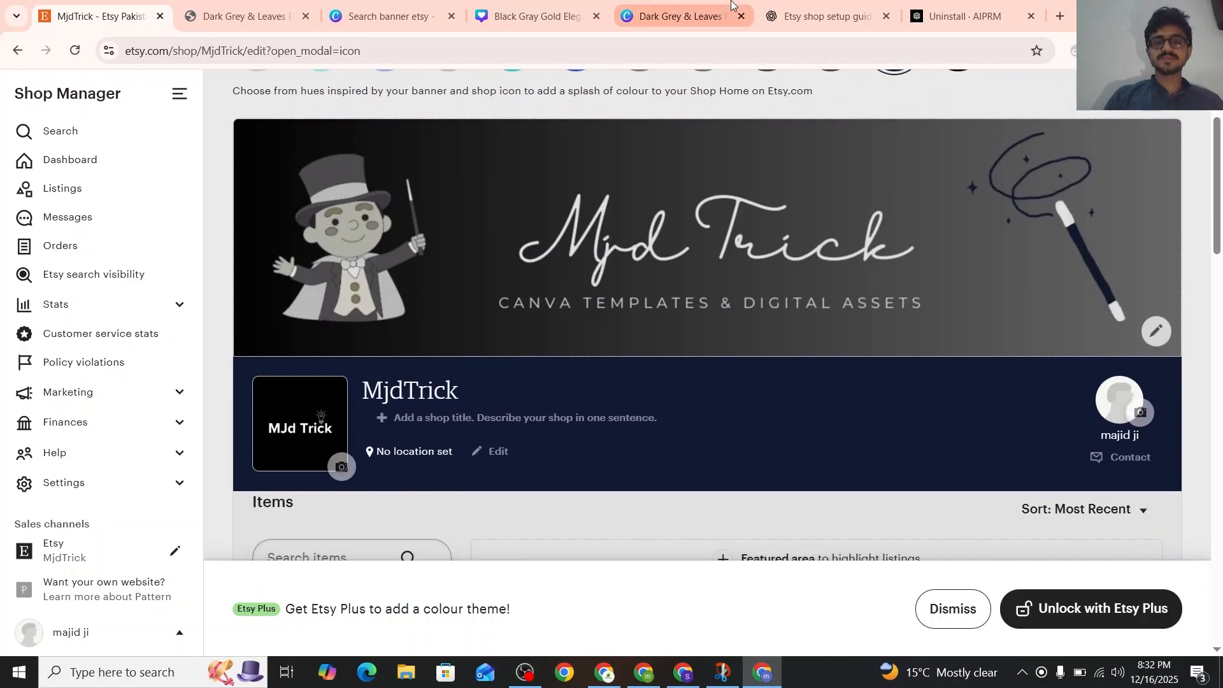
Check the colour theme suggestion in ChatGPT, return to Etsy and select the light aqua theme for the shop page
{"action": "left_click", "coordinate": [822, 16]}
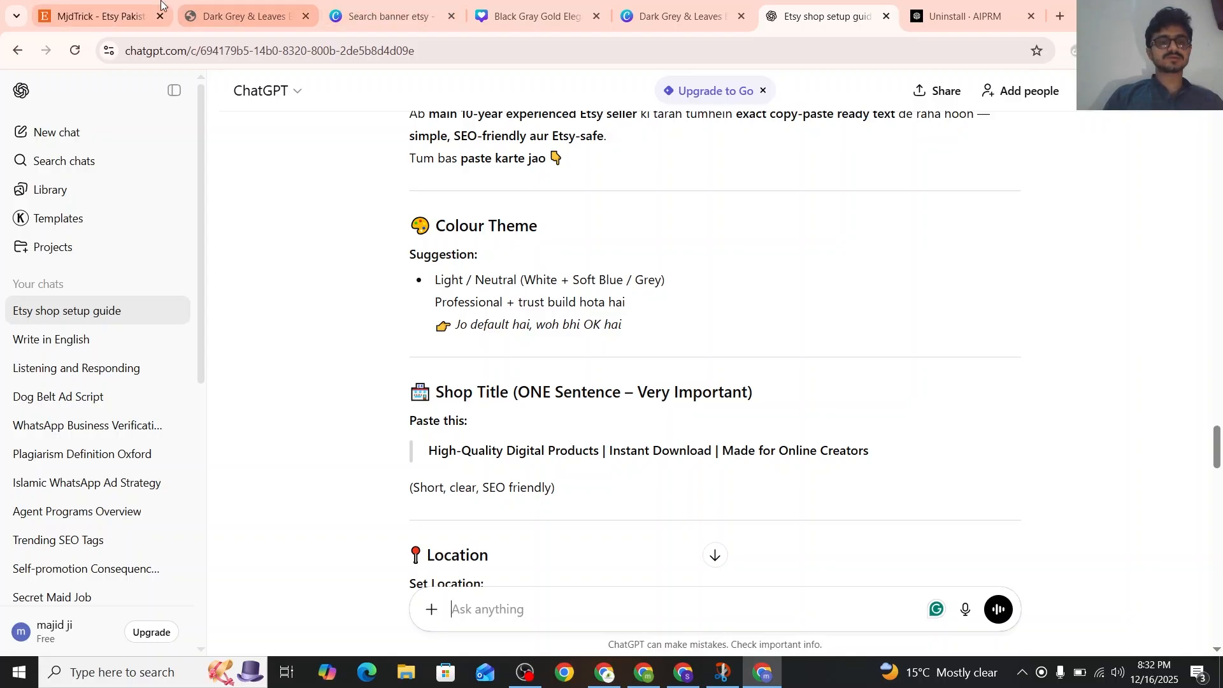
{"action": "left_click", "coordinate": [118, 14]}
{"action": "scroll", "coordinate": [532, 304], "scroll_direction": "down", "scroll_amount": 2}
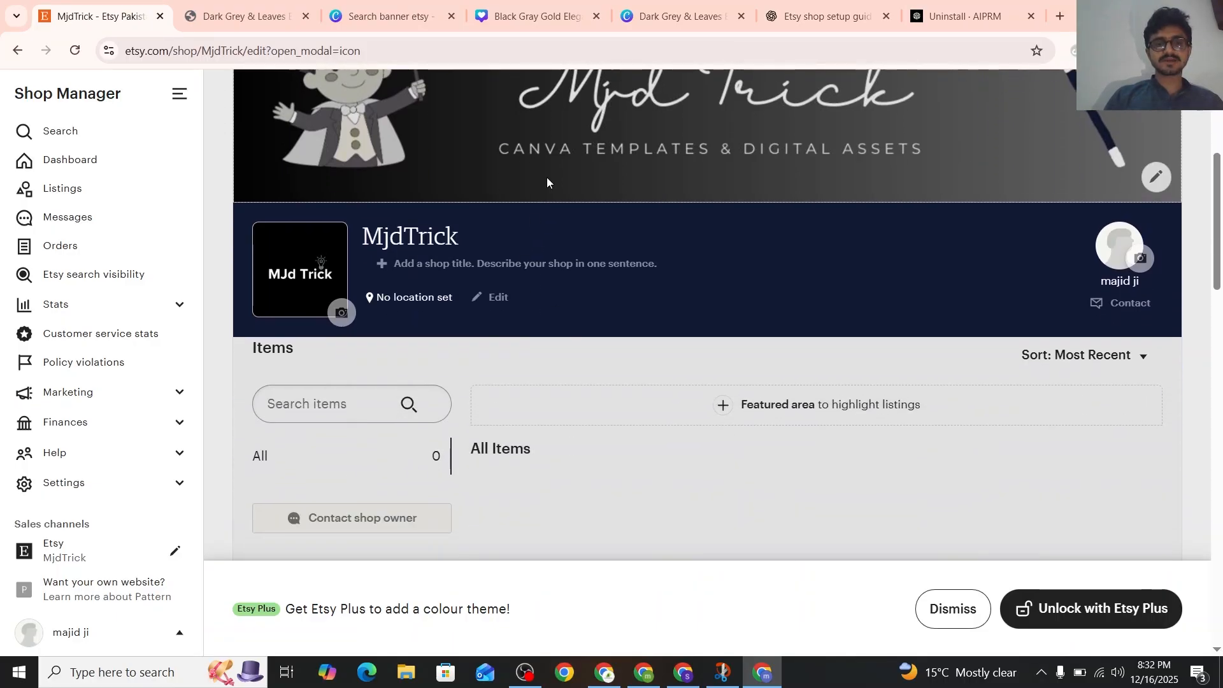
{"action": "scroll", "coordinate": [546, 192], "scroll_direction": "up", "scroll_amount": 4}
{"action": "left_click", "coordinate": [577, 193]}
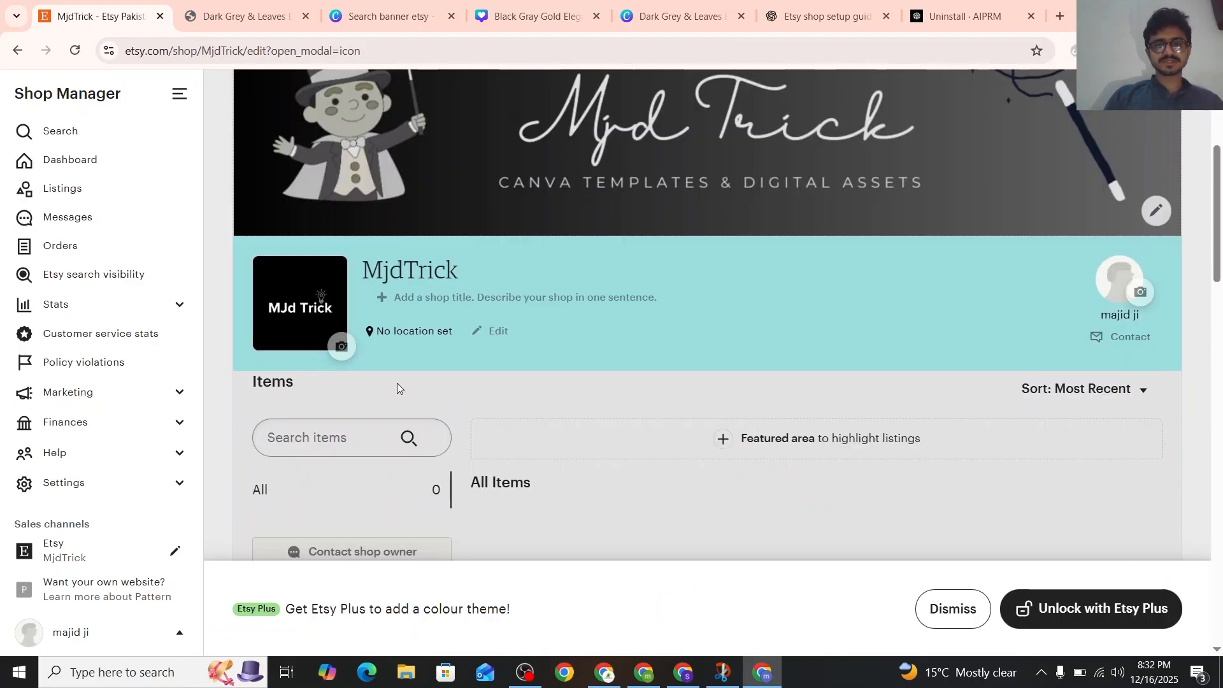
{"action": "scroll", "coordinate": [396, 384], "scroll_direction": "up", "scroll_amount": 1}
{"action": "scroll", "coordinate": [396, 383], "scroll_direction": "down", "scroll_amount": 3}
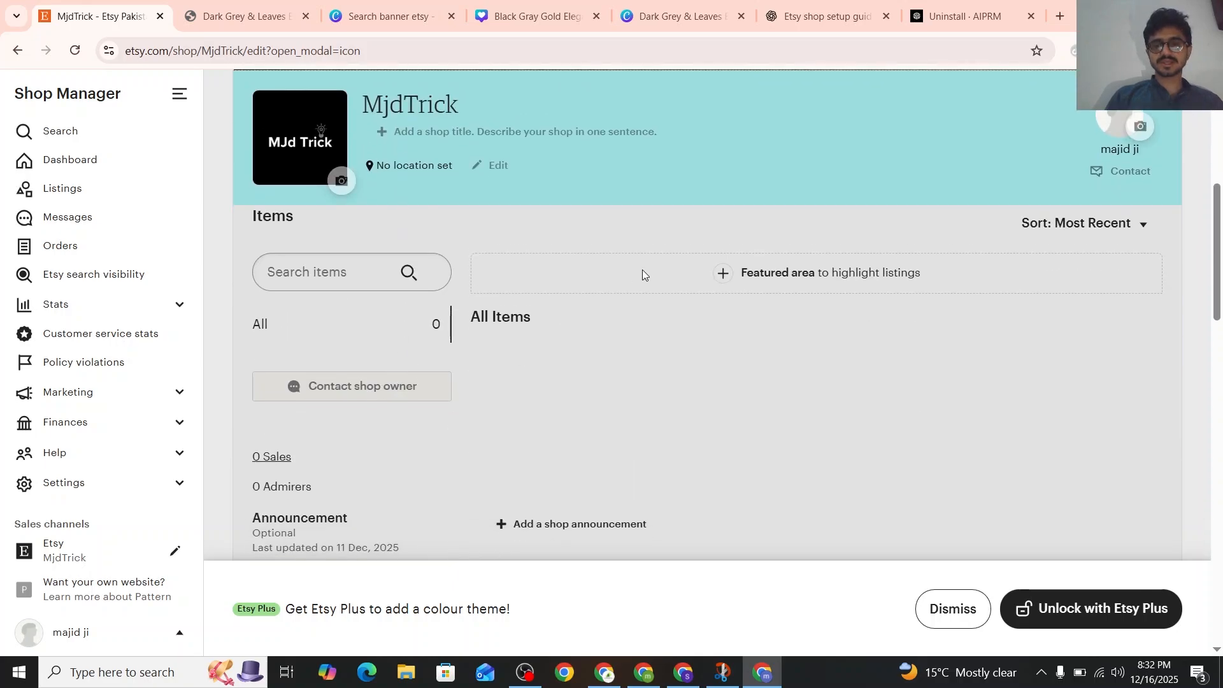
Copy the shop title suggested by ChatGPT into Etsy and save it as "High-Quality Digital Products | Instant Download | Made"
{"action": "left_click", "coordinate": [450, 134]}
{"action": "scroll", "coordinate": [568, 311], "scroll_direction": "down", "scroll_amount": 1}
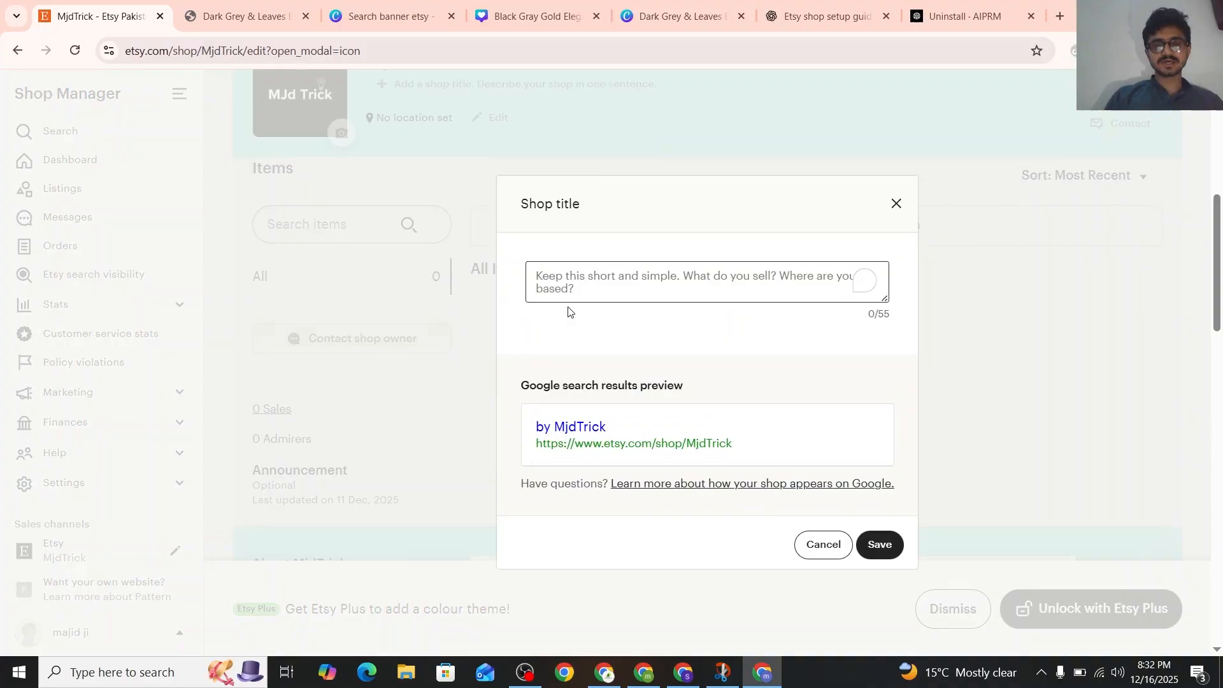
{"action": "scroll", "coordinate": [568, 311], "scroll_direction": "down", "scroll_amount": 1}
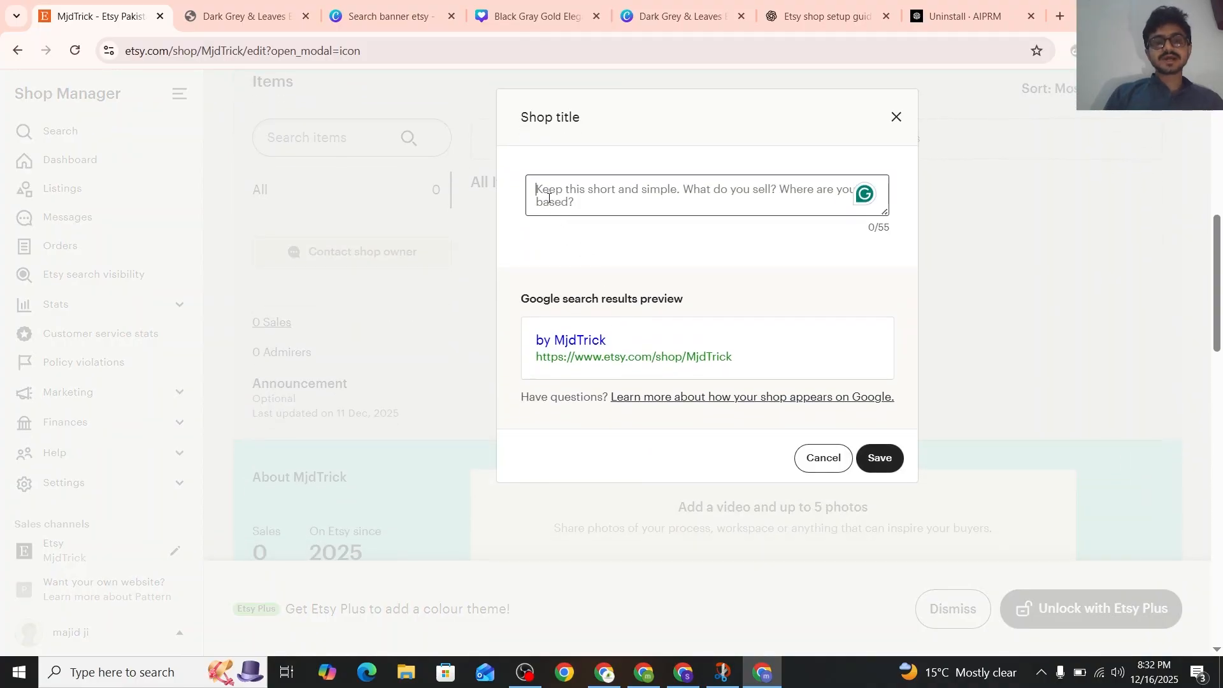
{"action": "left_click", "coordinate": [795, 5]}
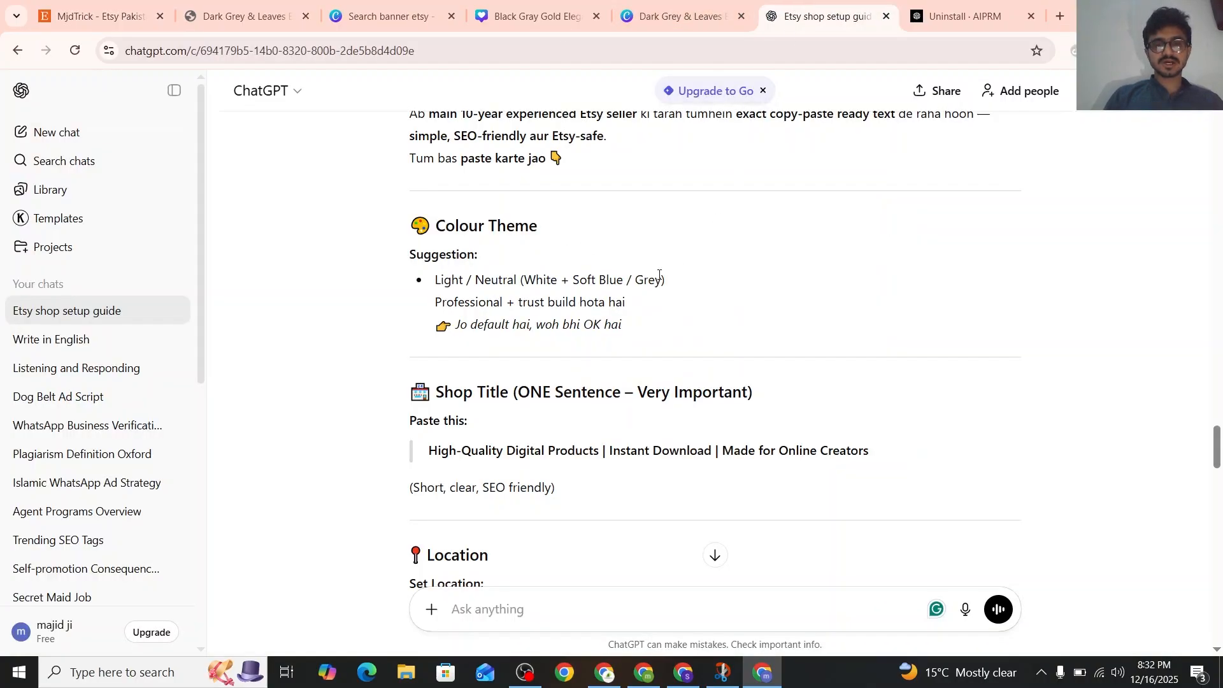
{"action": "scroll", "coordinate": [659, 275], "scroll_direction": "down", "scroll_amount": 2}
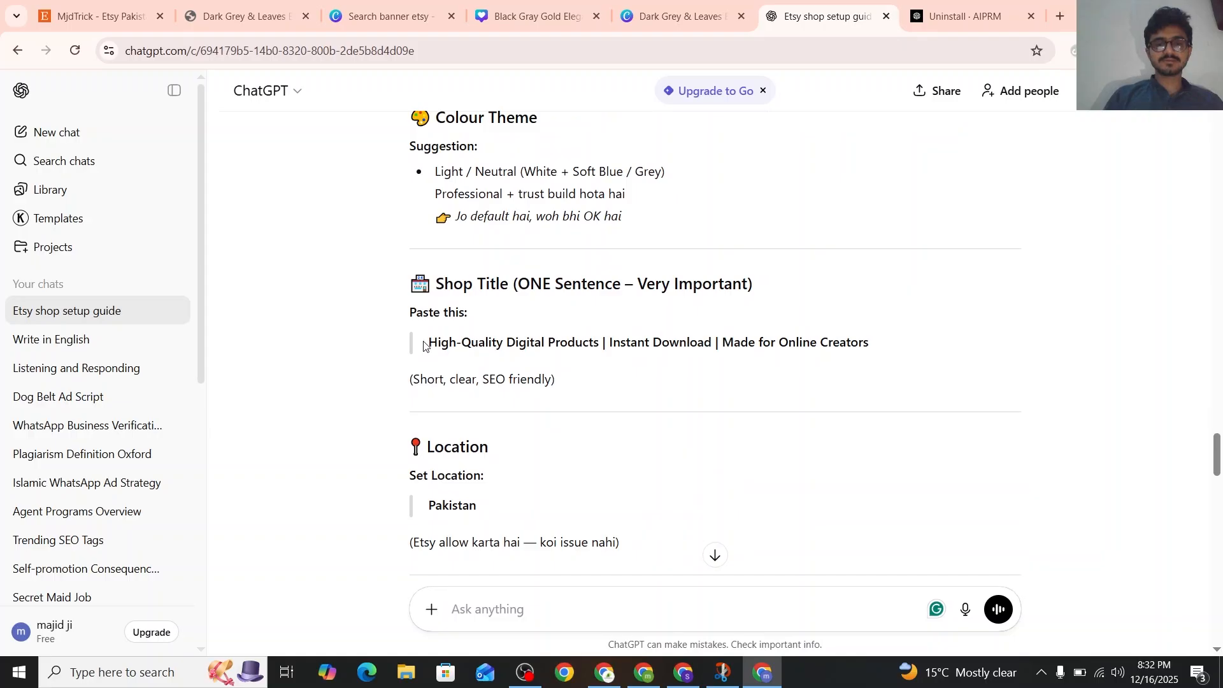
{"action": "left_click_drag", "start_coordinate": [424, 346], "coordinate": [883, 344]}
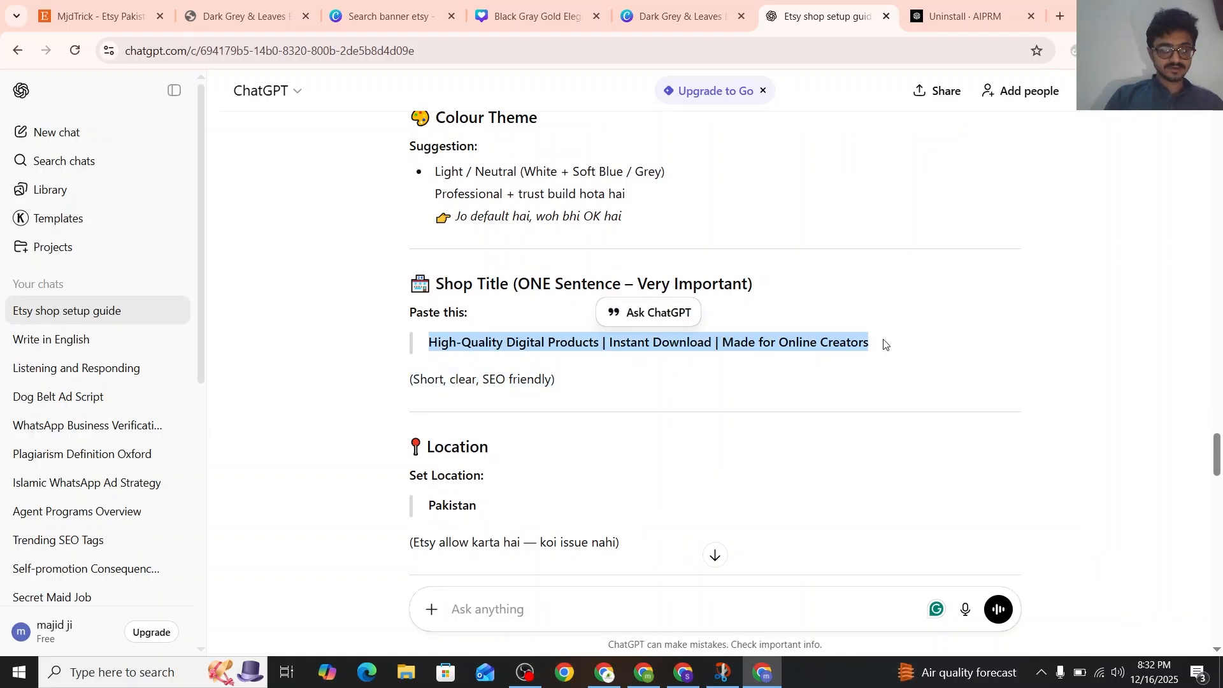
{"action": "key", "text": "ctrl+1"}
{"action": "type", "text": "High-Quality Digital Products | Instant Download | Made"}
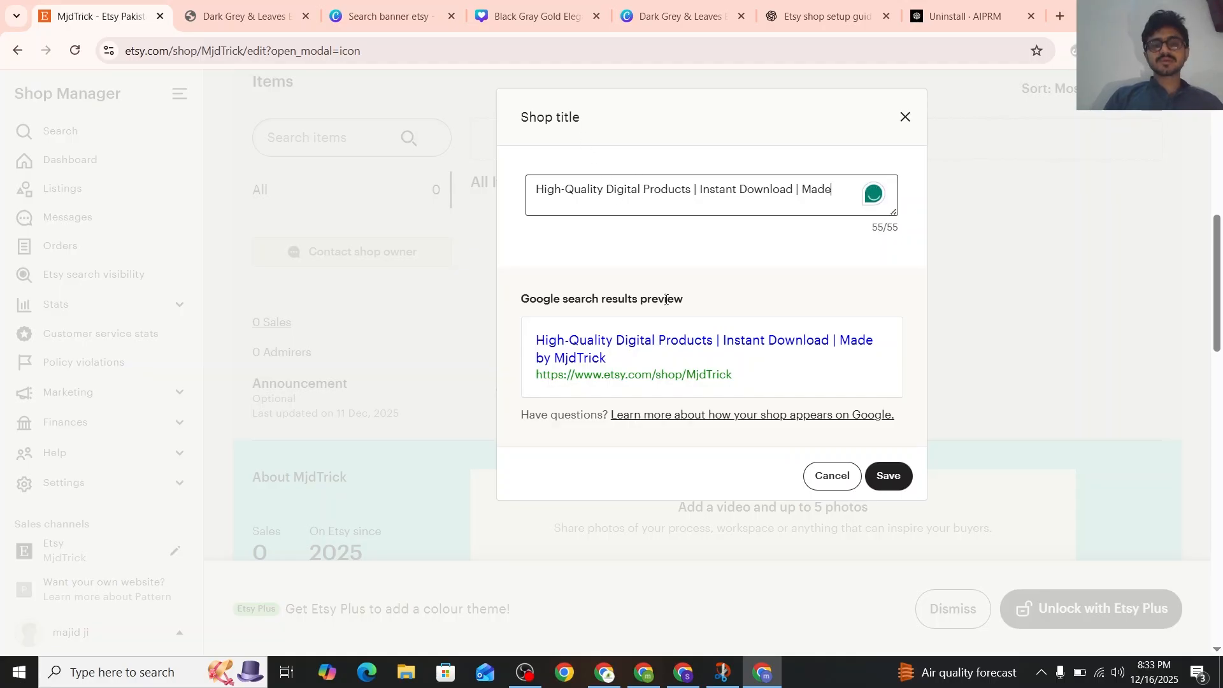
{"action": "scroll", "coordinate": [665, 299], "scroll_direction": "down", "scroll_amount": 1}
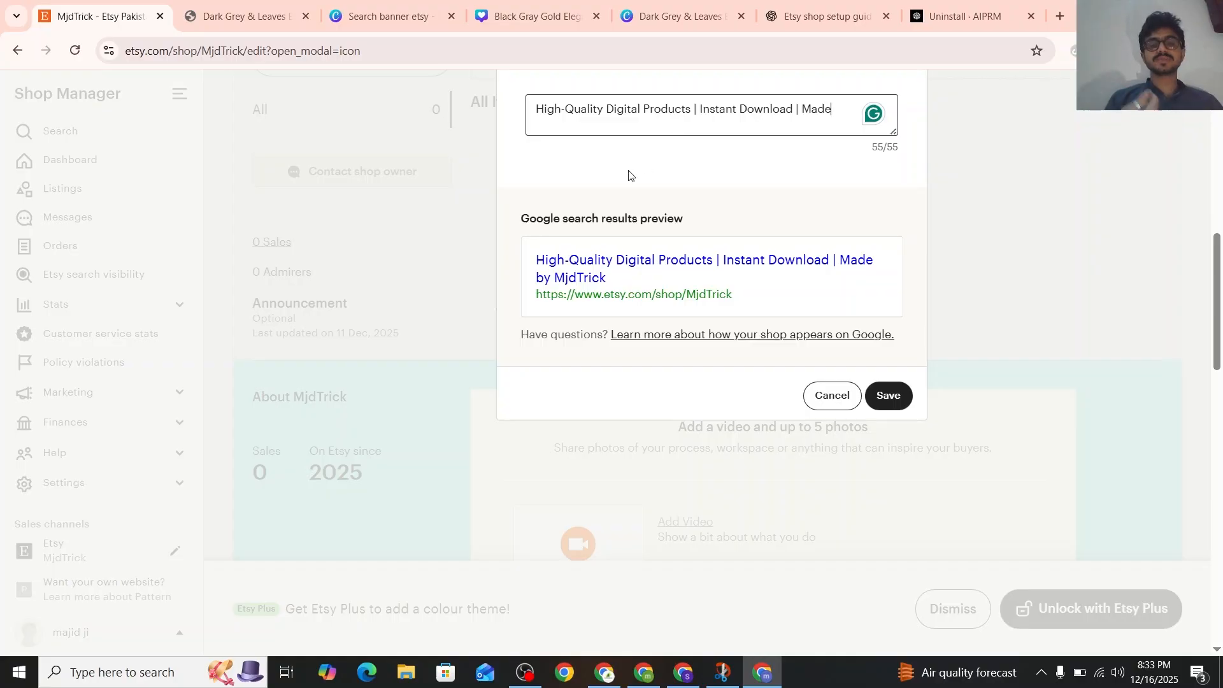
{"action": "left_click", "coordinate": [888, 396]}
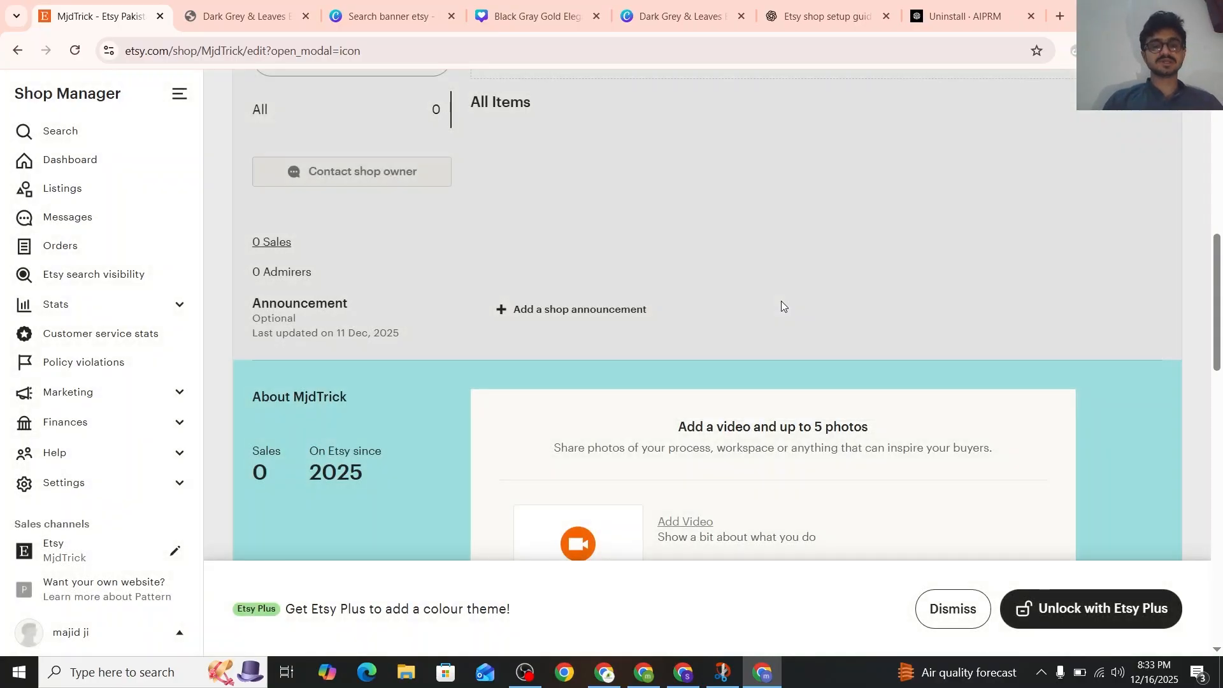
Set the shop location to Pakistan and save it
{"action": "scroll", "coordinate": [781, 301], "scroll_direction": "down", "scroll_amount": 1}
{"action": "scroll", "coordinate": [781, 301], "scroll_direction": "up", "scroll_amount": 4}
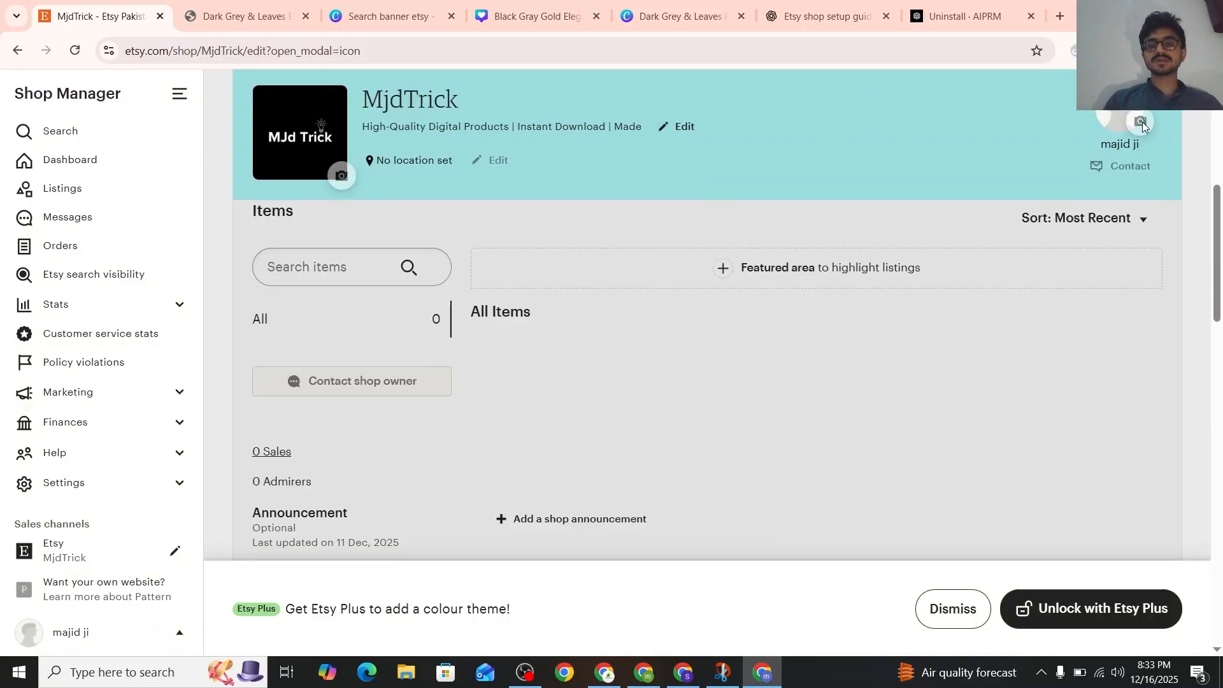
{"action": "scroll", "coordinate": [424, 138], "scroll_direction": "down", "scroll_amount": 1}
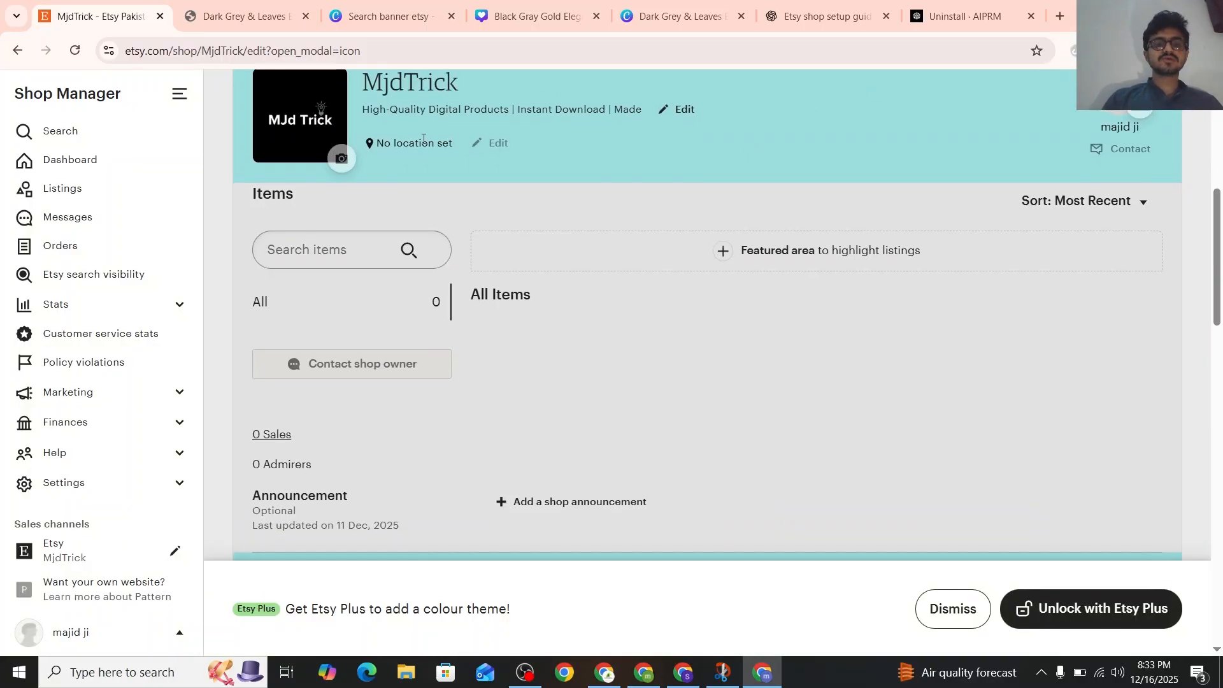
{"action": "left_click", "coordinate": [493, 144]}
{"action": "left_click", "coordinate": [537, 332]}
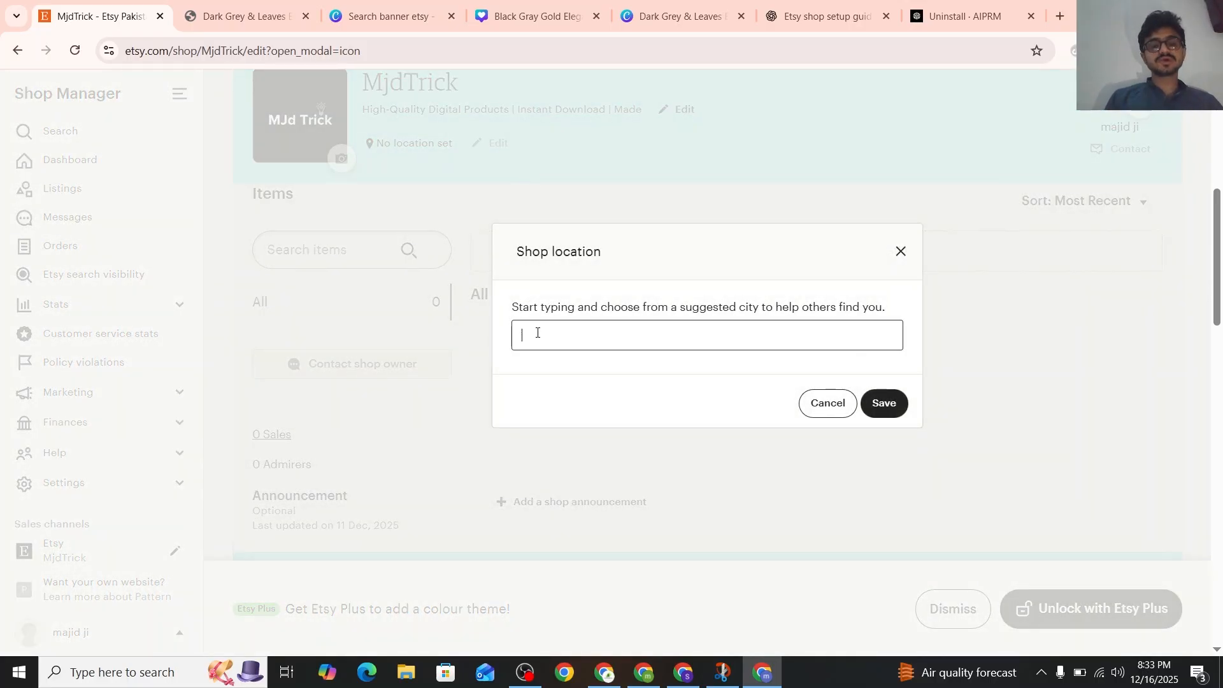
{"action": "type", "text": "pakis"}
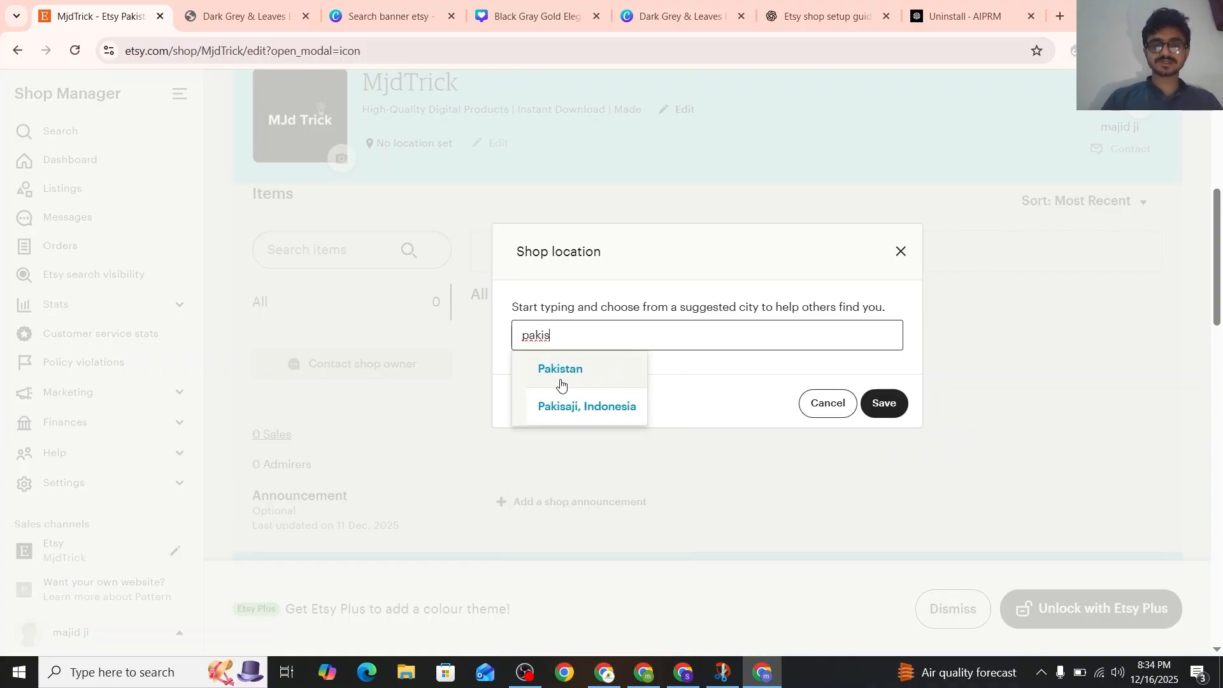
{"action": "left_click", "coordinate": [560, 384]}
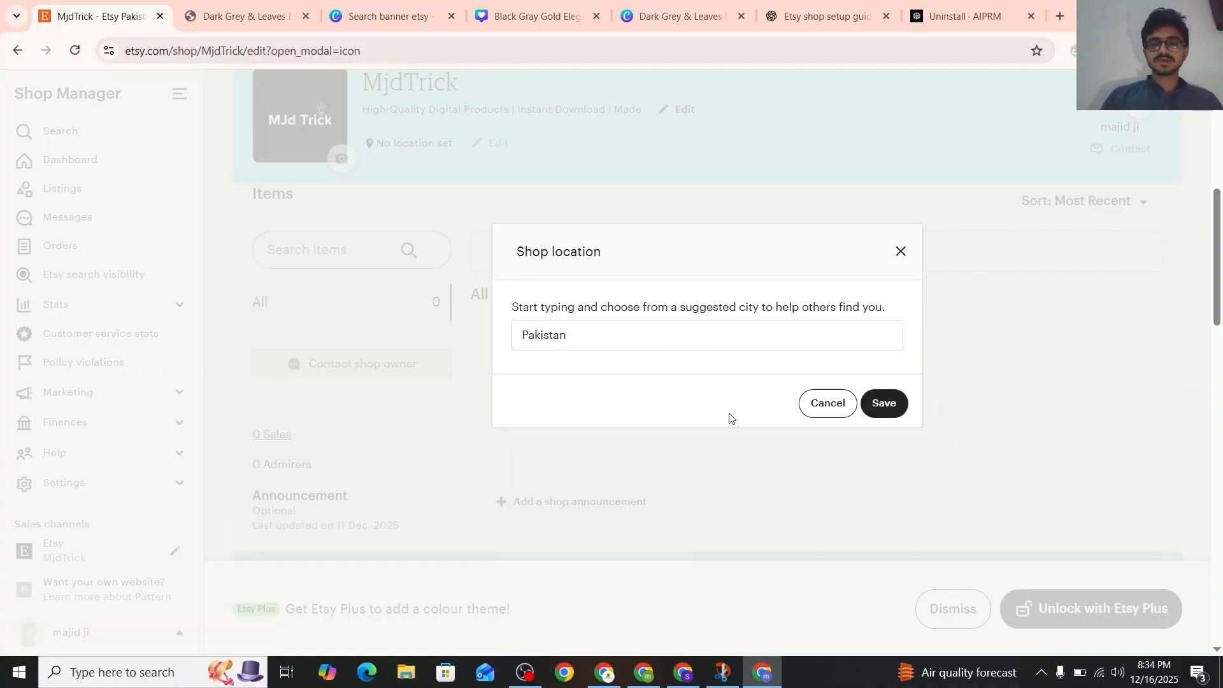
{"action": "left_click", "coordinate": [898, 408]}
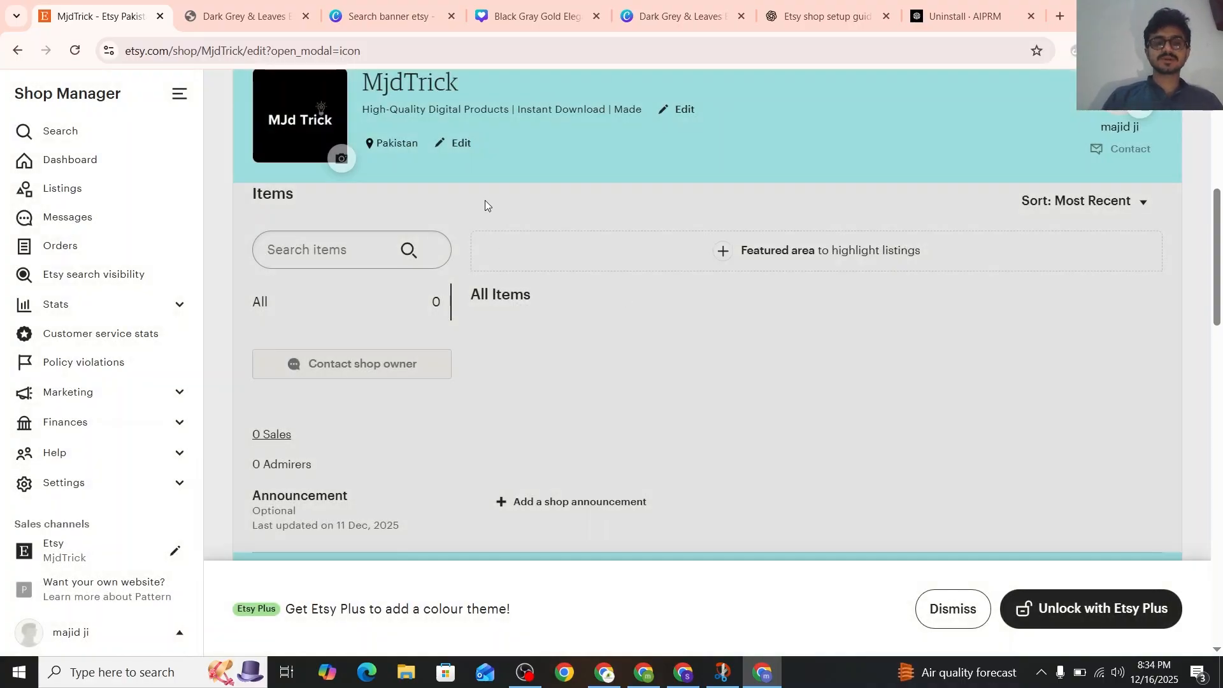
{"action": "scroll", "coordinate": [492, 196], "scroll_direction": "down", "scroll_amount": 1}
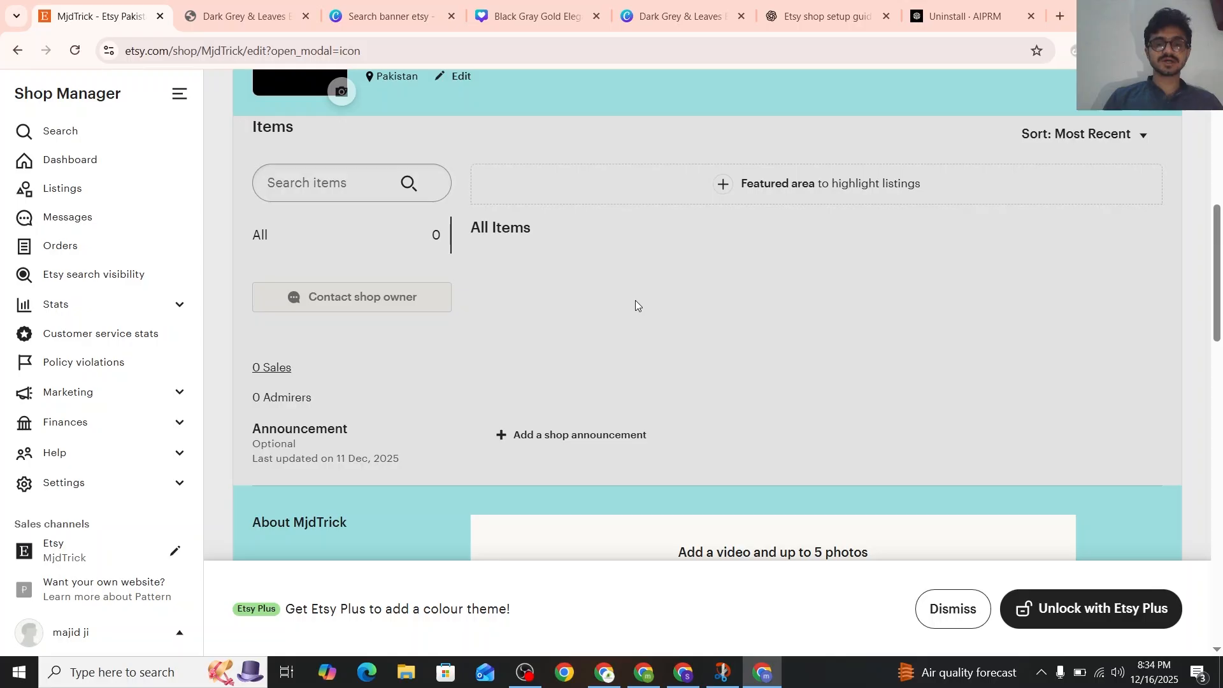
Dismiss the Etsy Plus colour theme offer on the shop page
{"action": "scroll", "coordinate": [635, 300], "scroll_direction": "down", "scroll_amount": 1}
{"action": "left_click", "coordinate": [953, 609]}
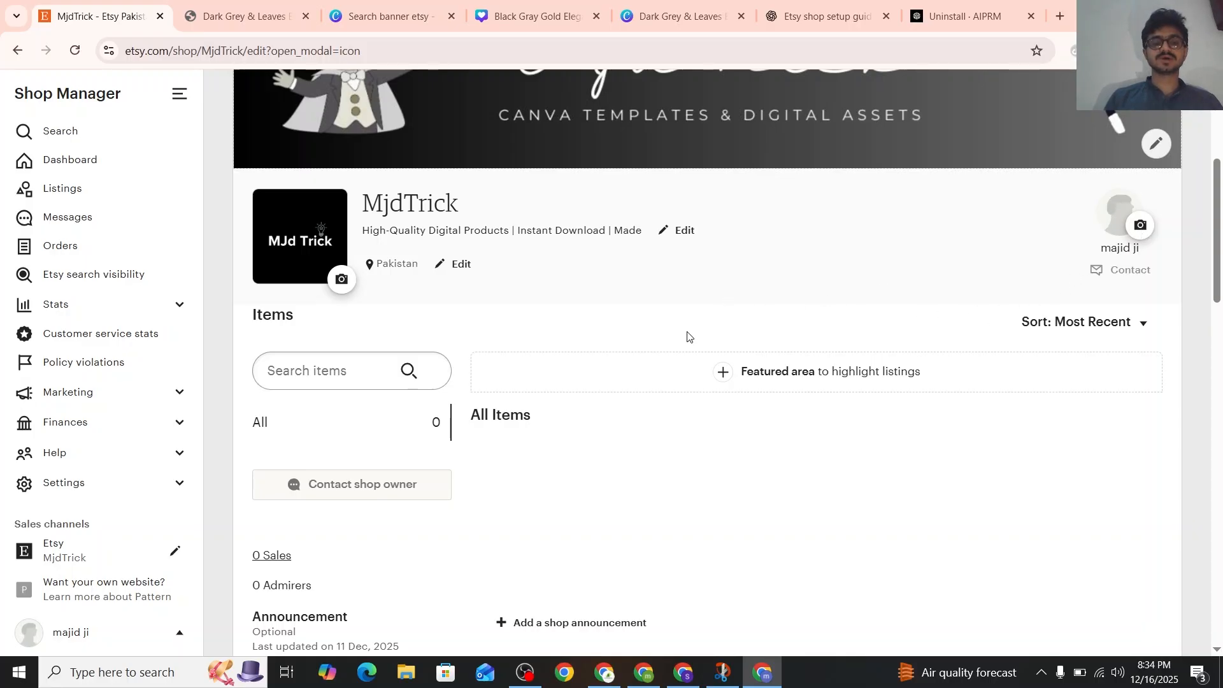
Try the Standard grid layout for the featured area, open its listing queue, and cancel the featured products edit
{"action": "left_click", "coordinate": [746, 377]}
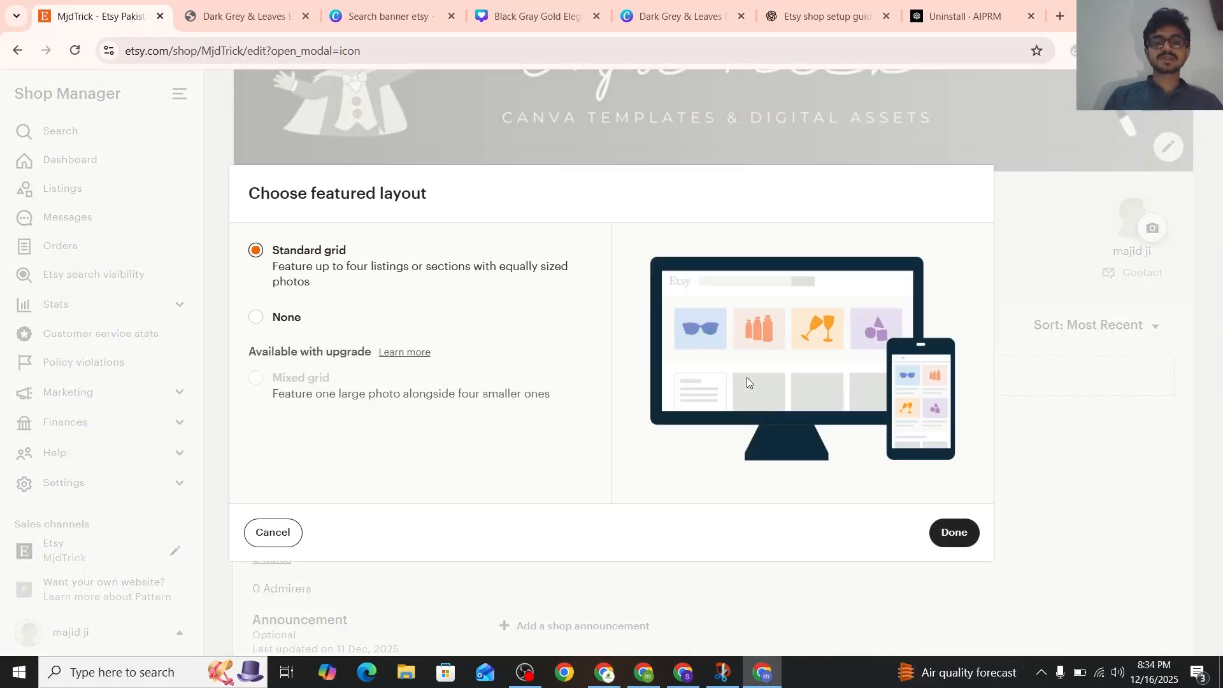
{"action": "left_click", "coordinate": [941, 534]}
{"action": "scroll", "coordinate": [704, 369], "scroll_direction": "down", "scroll_amount": 3}
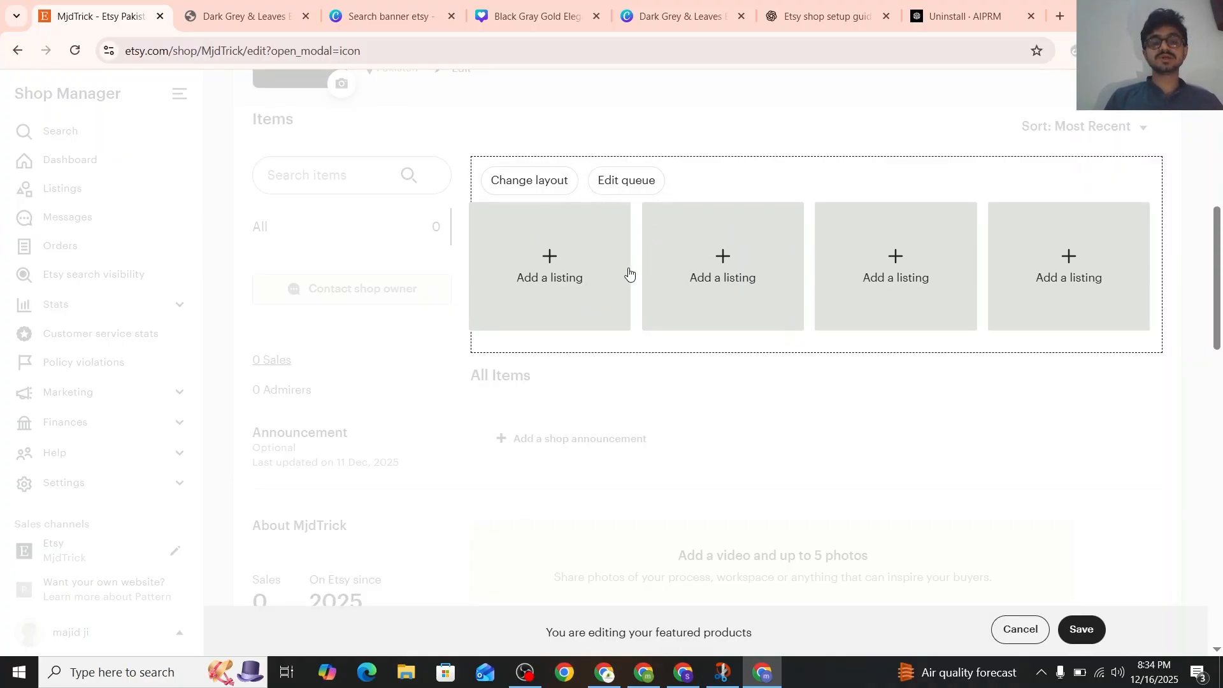
{"action": "left_click", "coordinate": [578, 267]}
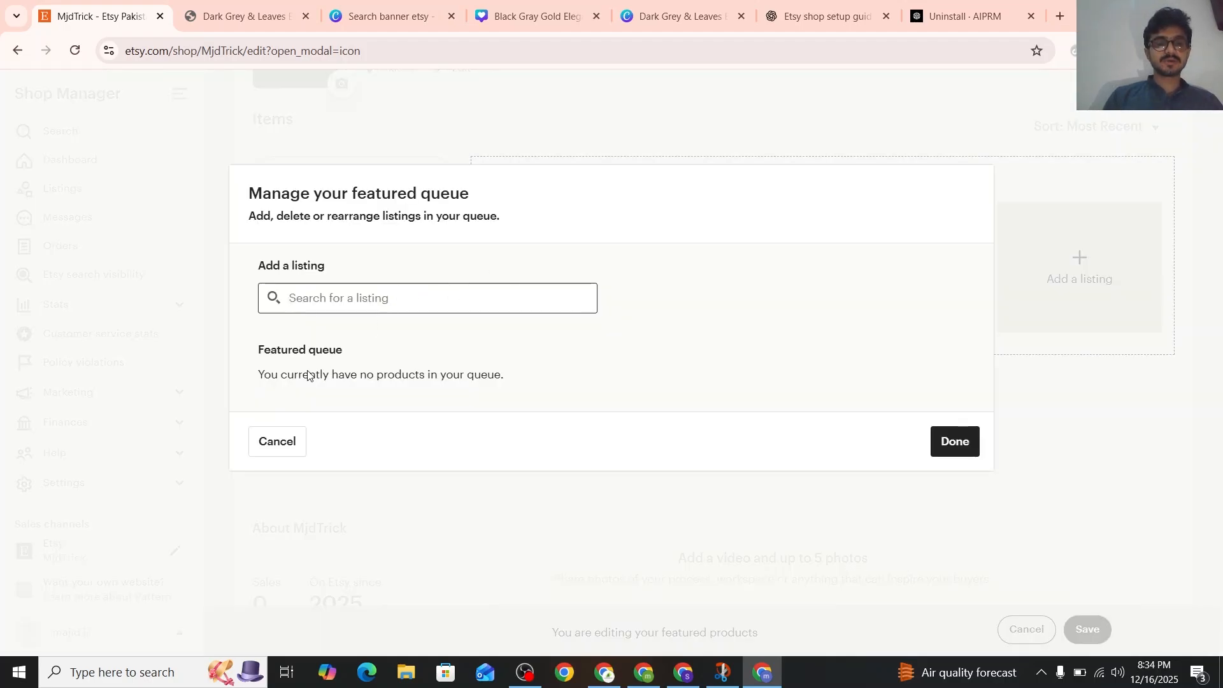
{"action": "left_click_drag", "start_coordinate": [310, 374], "coordinate": [491, 390]}
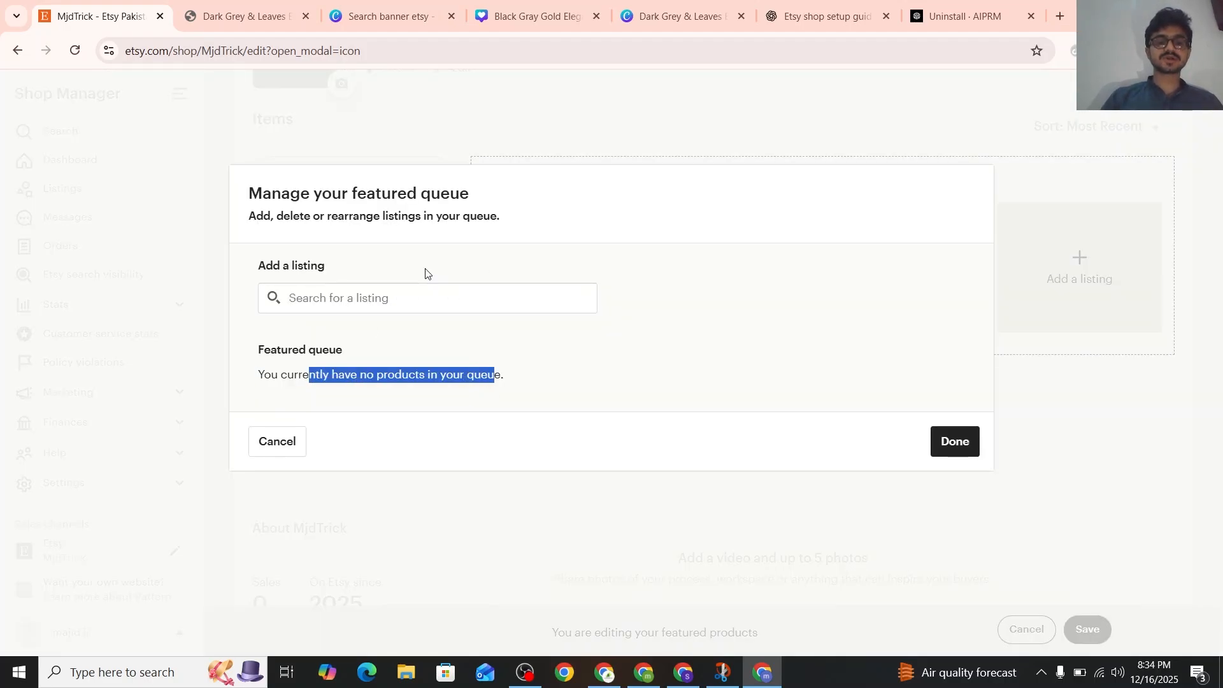
{"action": "left_click", "coordinate": [401, 298]}
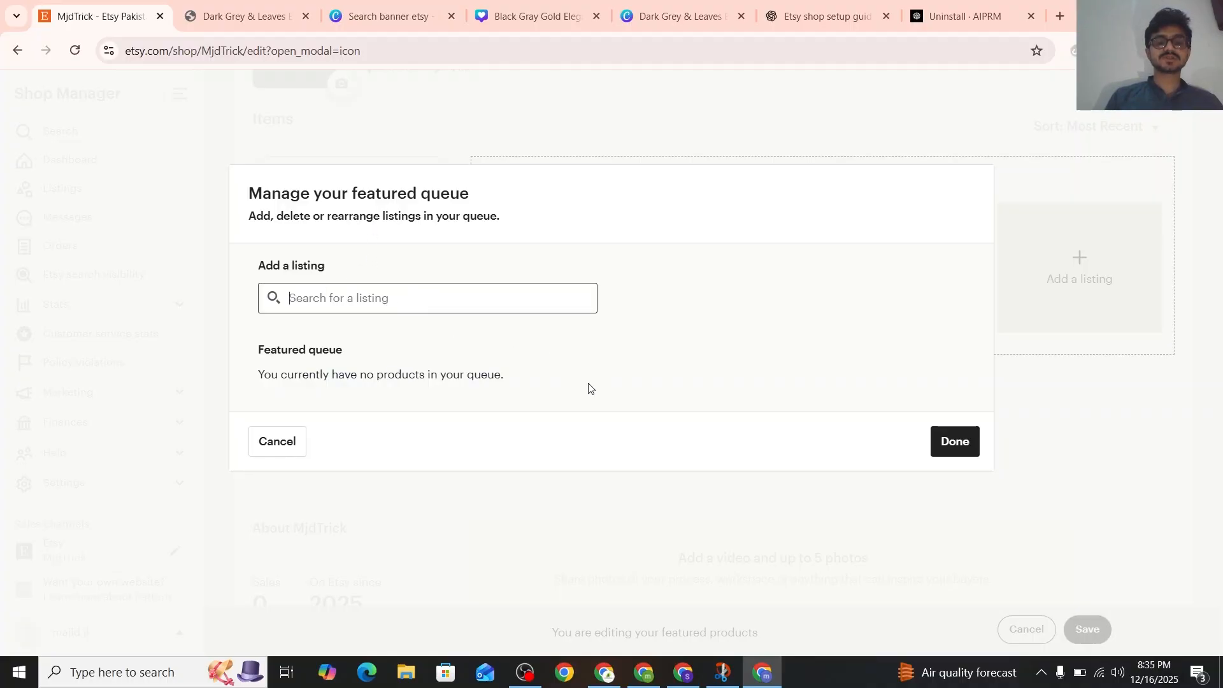
{"action": "left_click", "coordinate": [955, 440]}
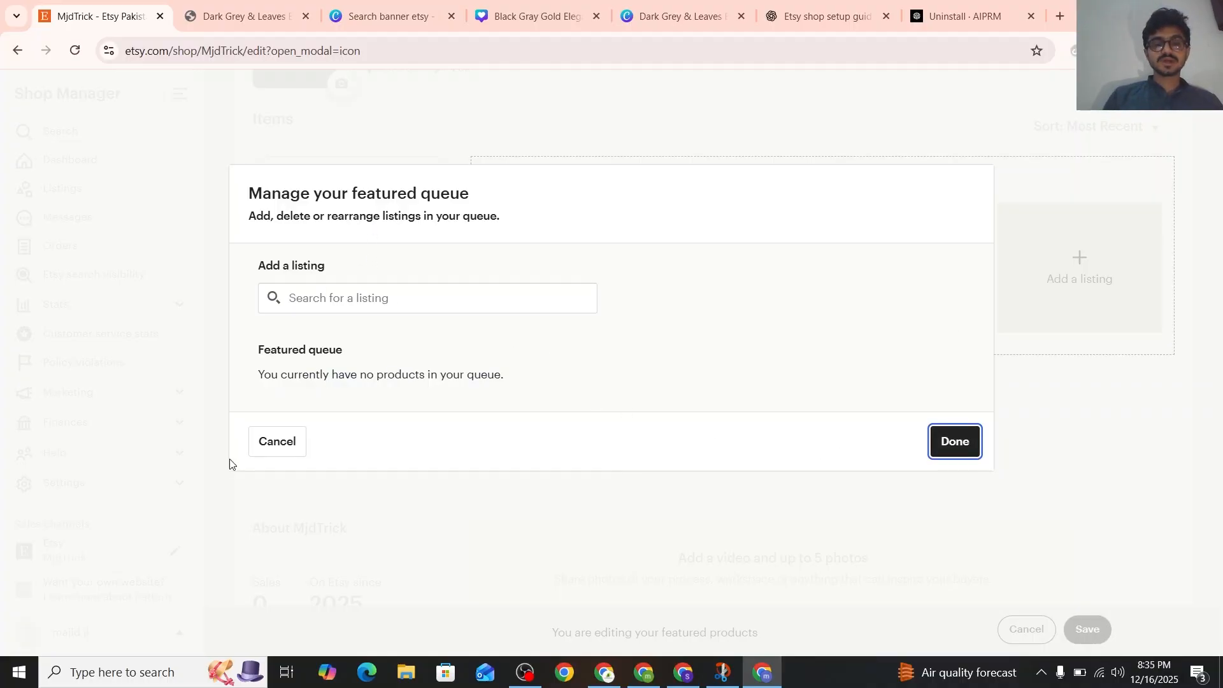
{"action": "left_click", "coordinate": [281, 442]}
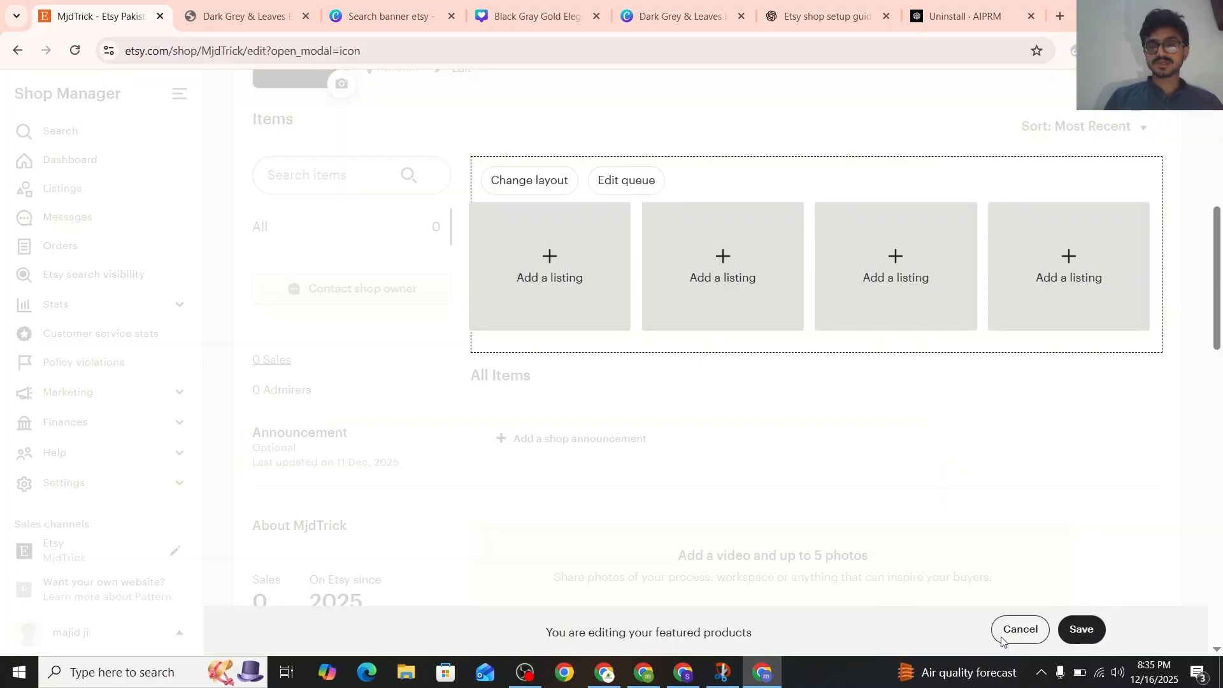
{"action": "left_click", "coordinate": [1013, 630]}
Copy the "Welcome to MjdTrick!" shop announcement suggested by ChatGPT into the shop's announcement on Etsy
{"action": "scroll", "coordinate": [764, 433], "scroll_direction": "down", "scroll_amount": 1}
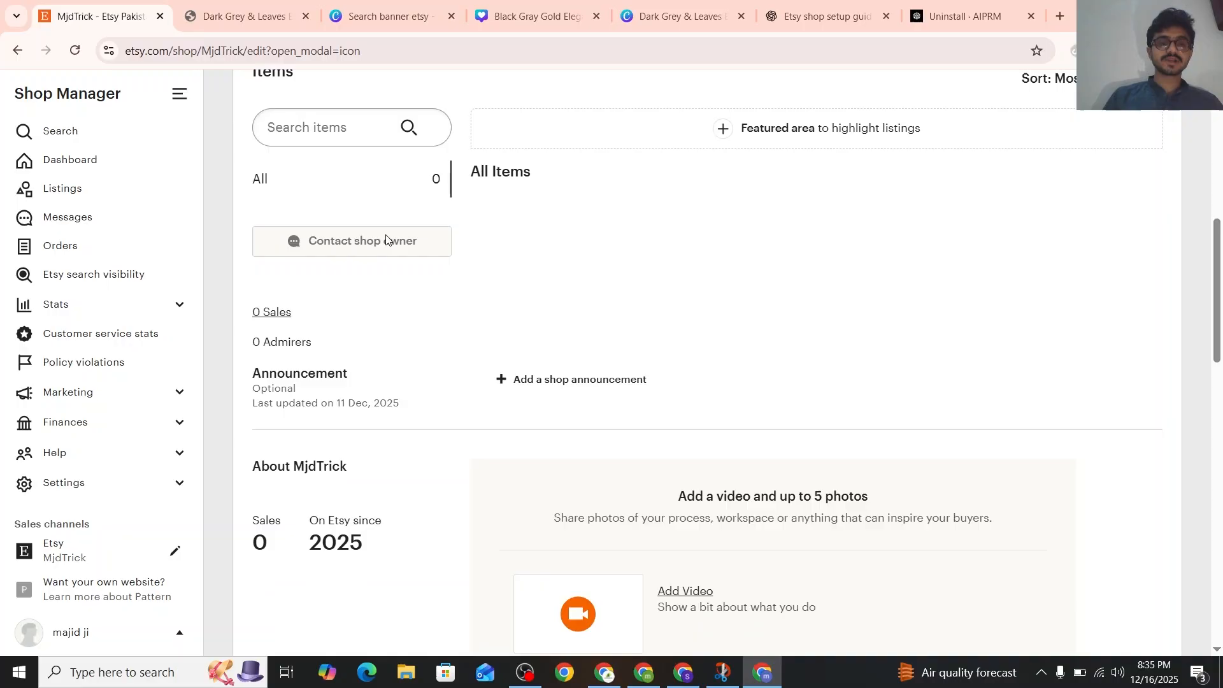
{"action": "scroll", "coordinate": [444, 252], "scroll_direction": "down", "scroll_amount": 3}
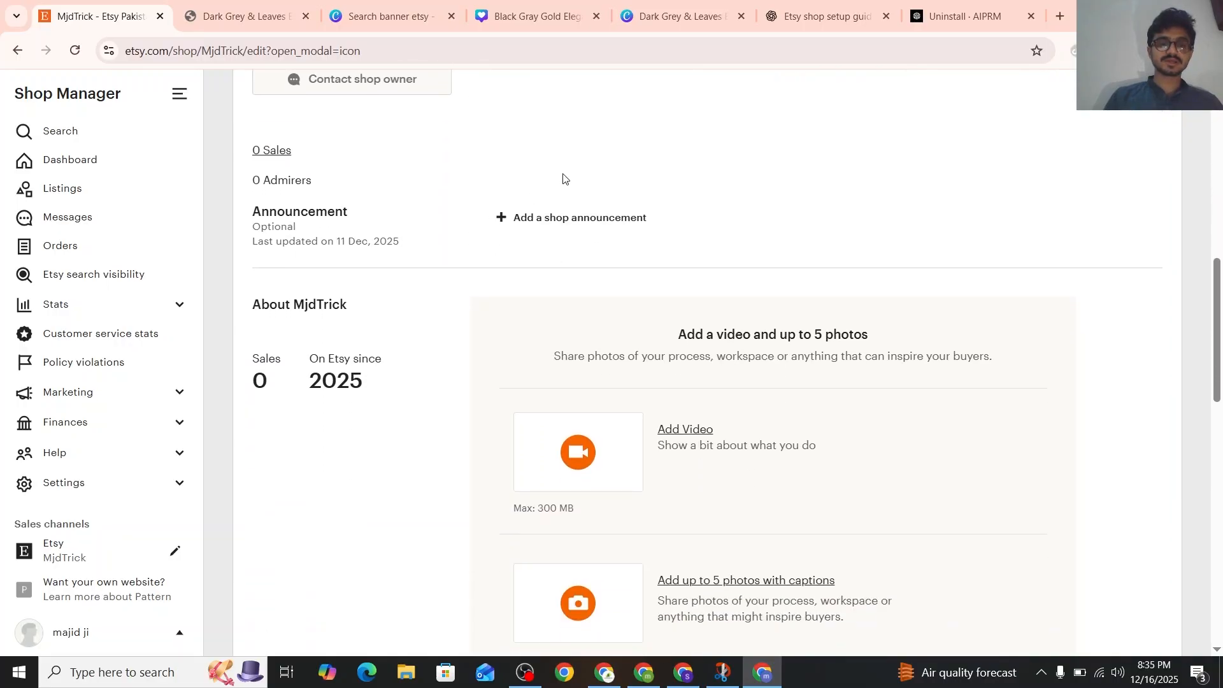
{"action": "left_click", "coordinate": [533, 220]}
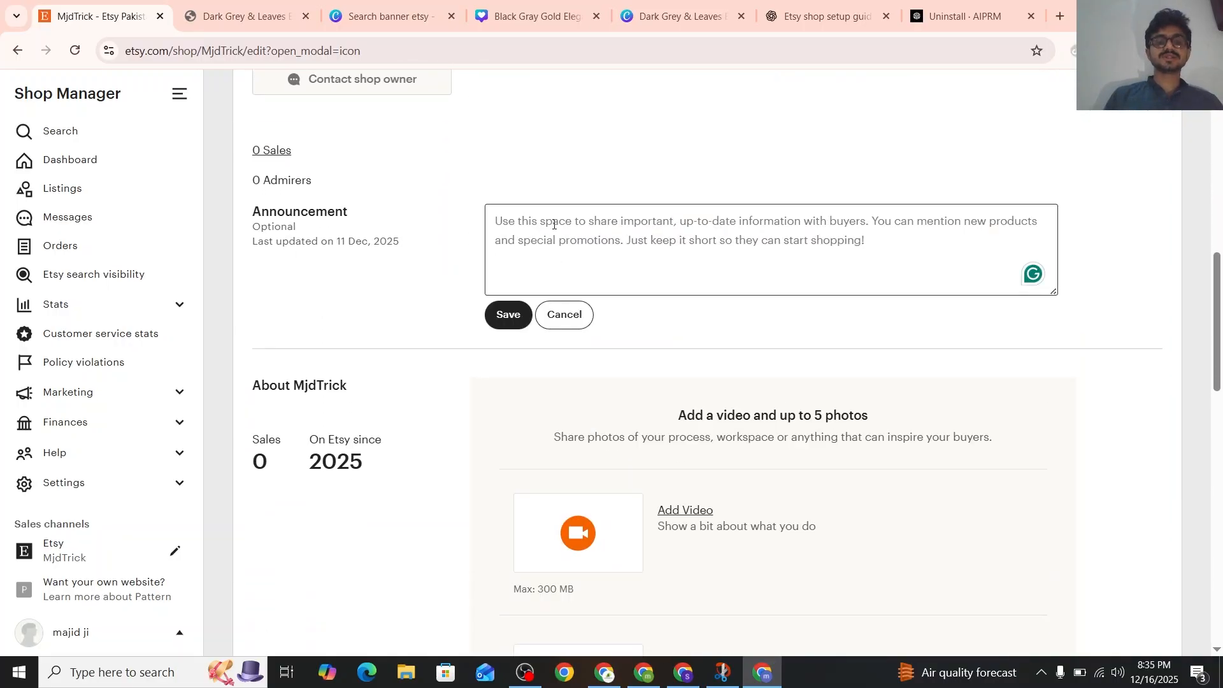
{"action": "left_click", "coordinate": [818, 16]}
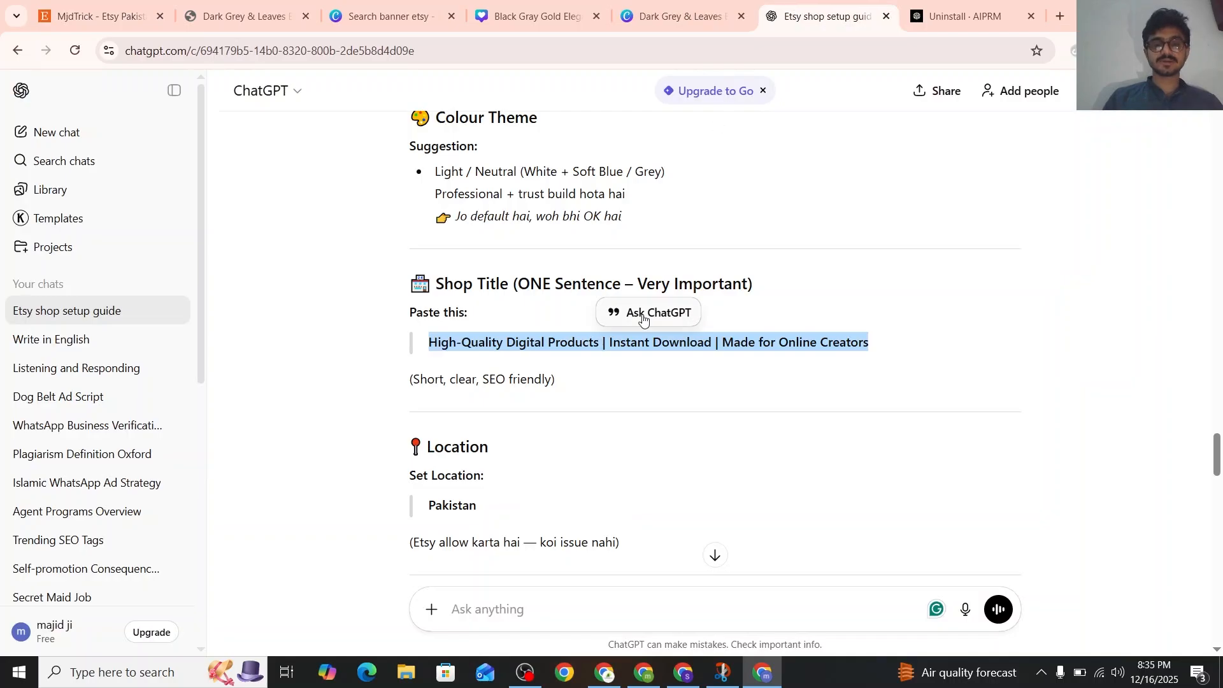
{"action": "scroll", "coordinate": [642, 319], "scroll_direction": "down", "scroll_amount": 2}
{"action": "scroll", "coordinate": [643, 318], "scroll_direction": "down", "scroll_amount": 4}
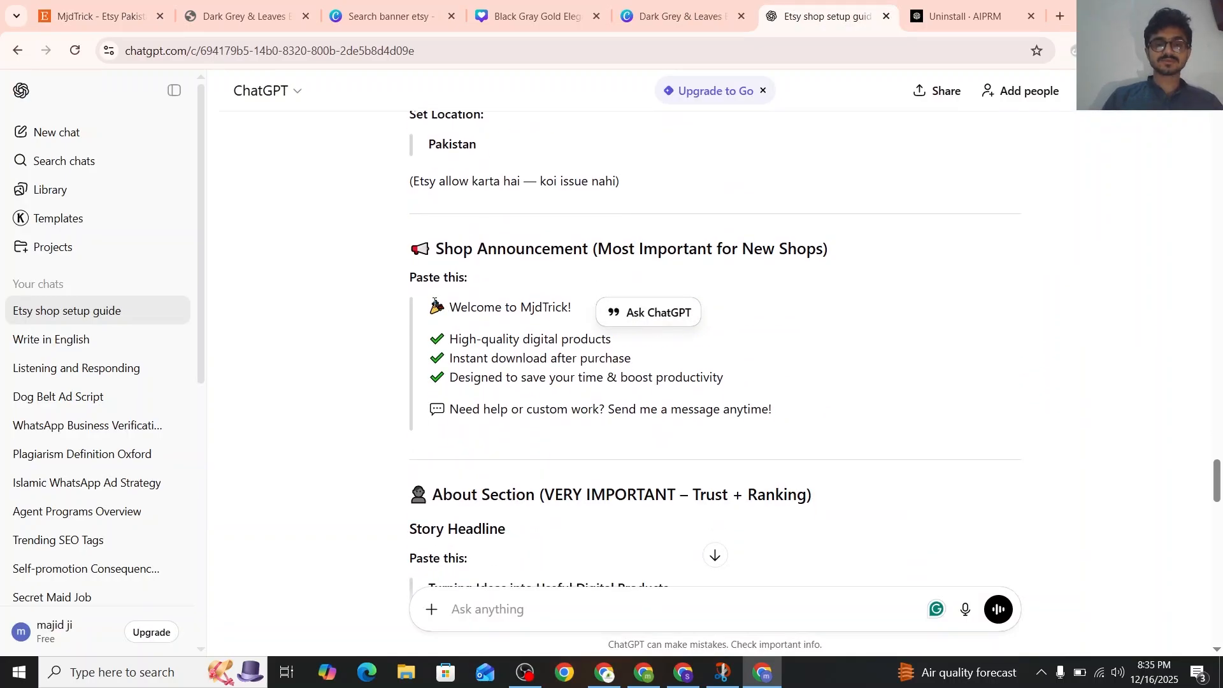
{"action": "left_click_drag", "start_coordinate": [426, 307], "coordinate": [779, 411]}
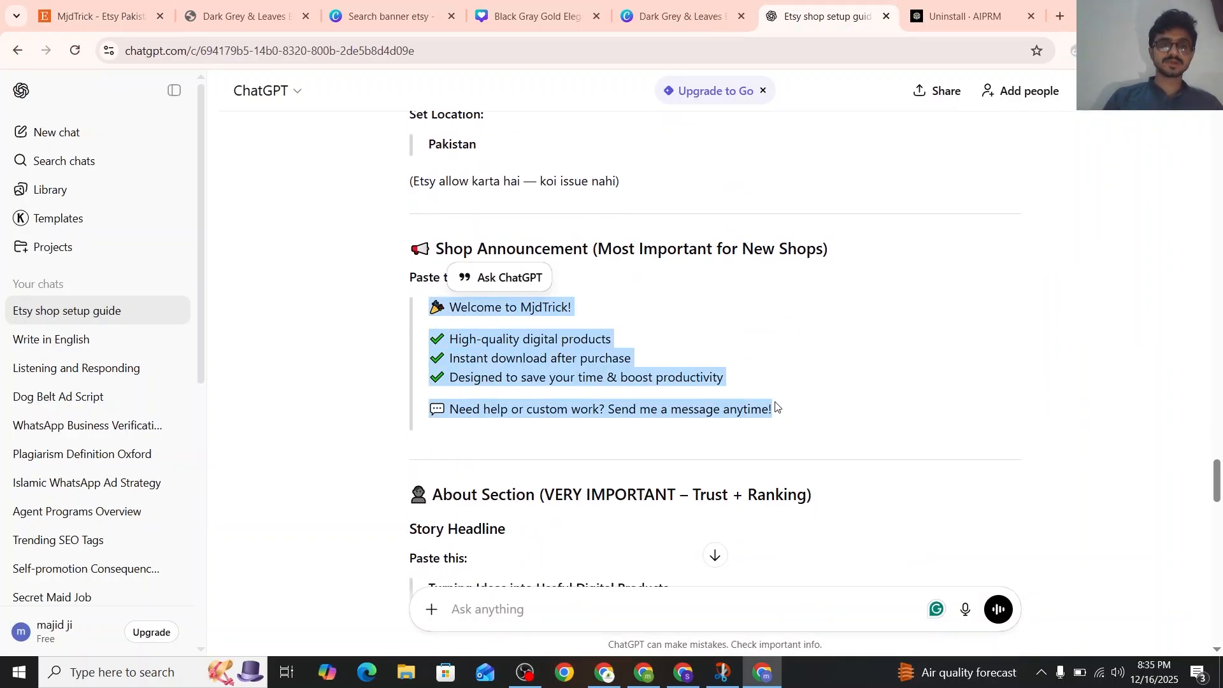
{"action": "left_click", "coordinate": [132, 3]}
{"action": "type", "text": "🎉 Welcome to MjdTrick!  ✔ High-quality digital products ✔ Instant download after purchase ✔ Designed to save your time & boost productivity  💬 Need help or custom work? Send me a message anytime!"}
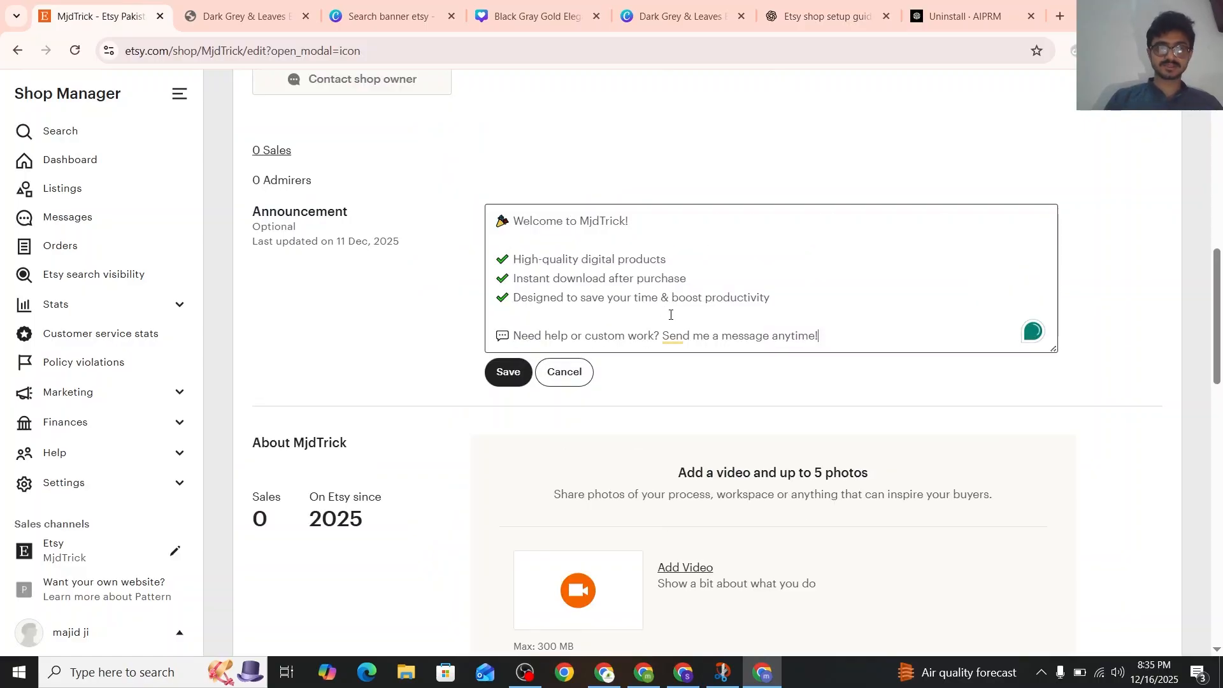
Dismiss the Grammarly suggestion and save the shop announcement
{"action": "scroll", "coordinate": [683, 320], "scroll_direction": "down", "scroll_amount": 1}
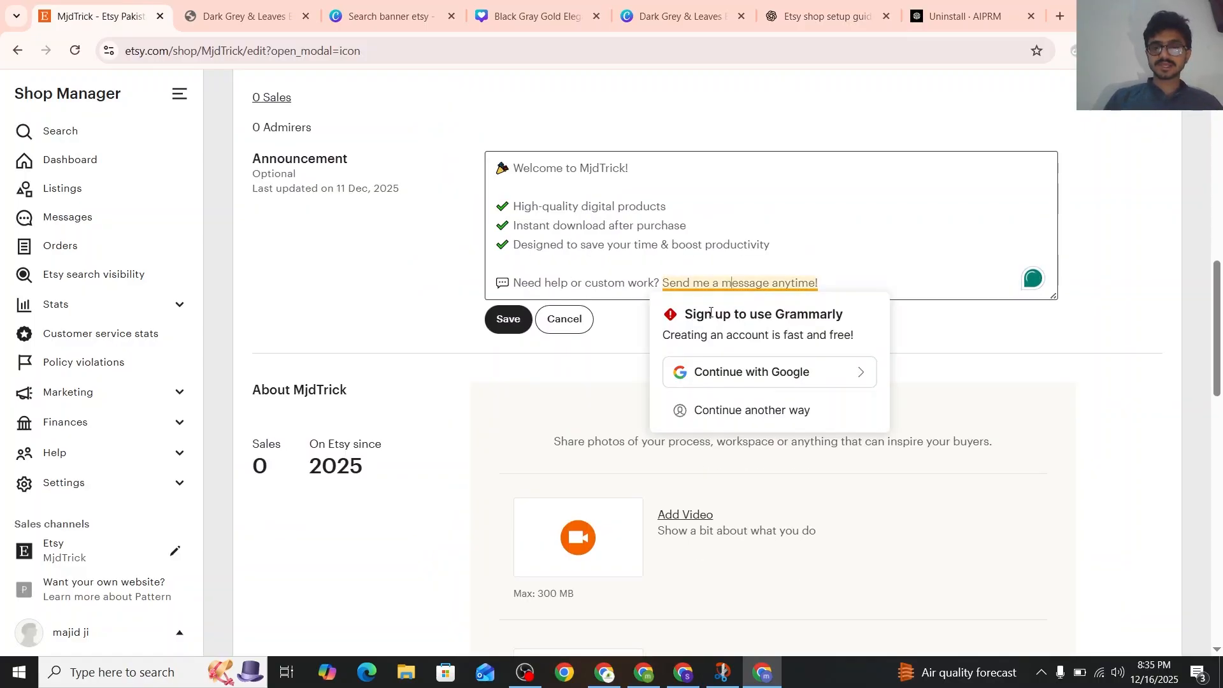
{"action": "left_click", "coordinate": [875, 247]}
{"action": "scroll", "coordinate": [745, 280], "scroll_direction": "down", "scroll_amount": 1}
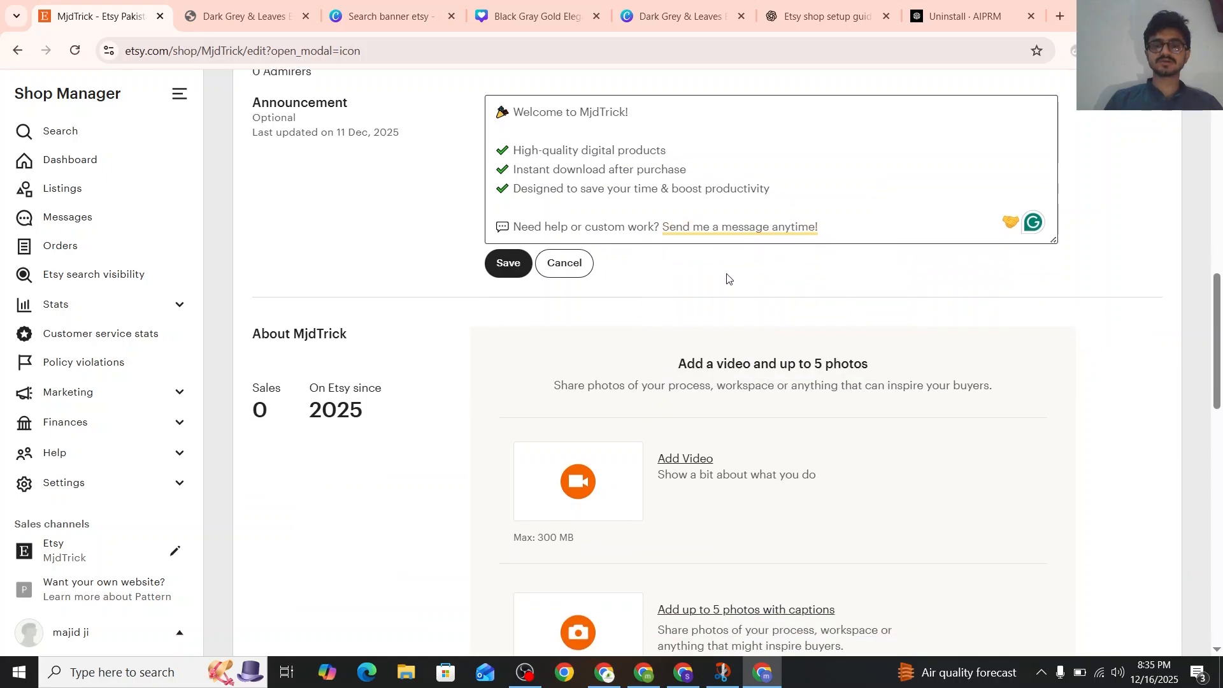
{"action": "left_click", "coordinate": [509, 264]}
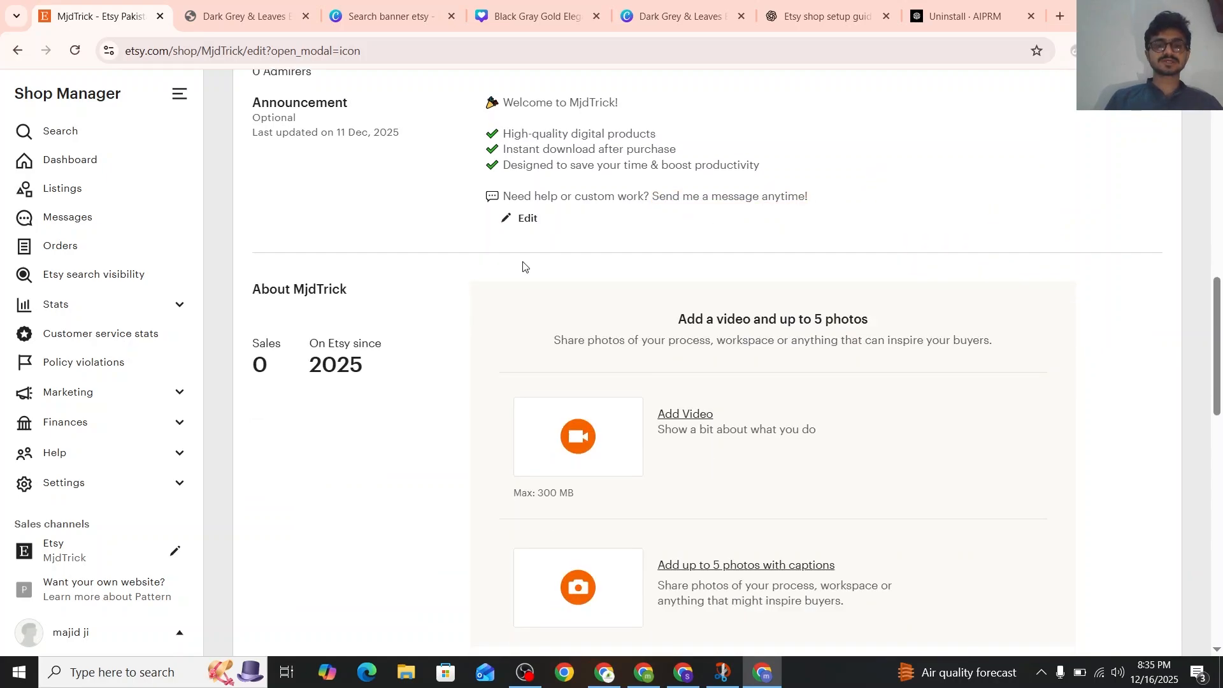
Review the shop's About section, including video and photos, story, links and shop members, down to the policies and FAQs
{"action": "scroll", "coordinate": [523, 266], "scroll_direction": "down", "scroll_amount": 3}
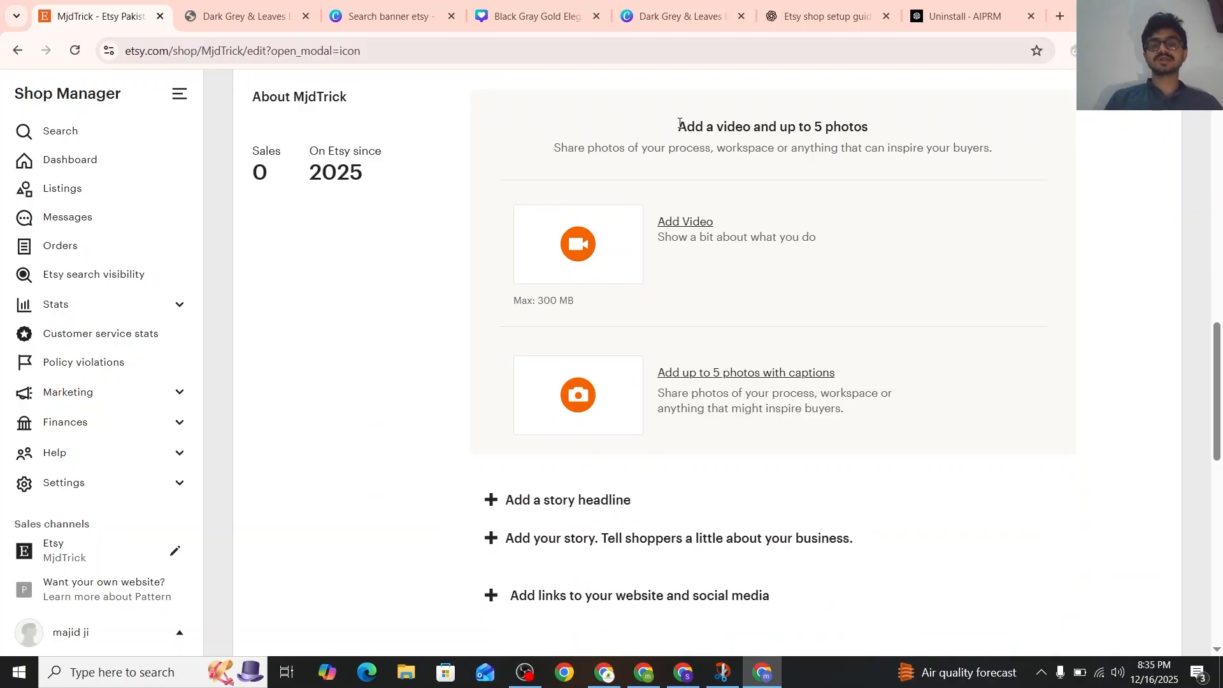
{"action": "triple_click", "coordinate": [706, 119]}
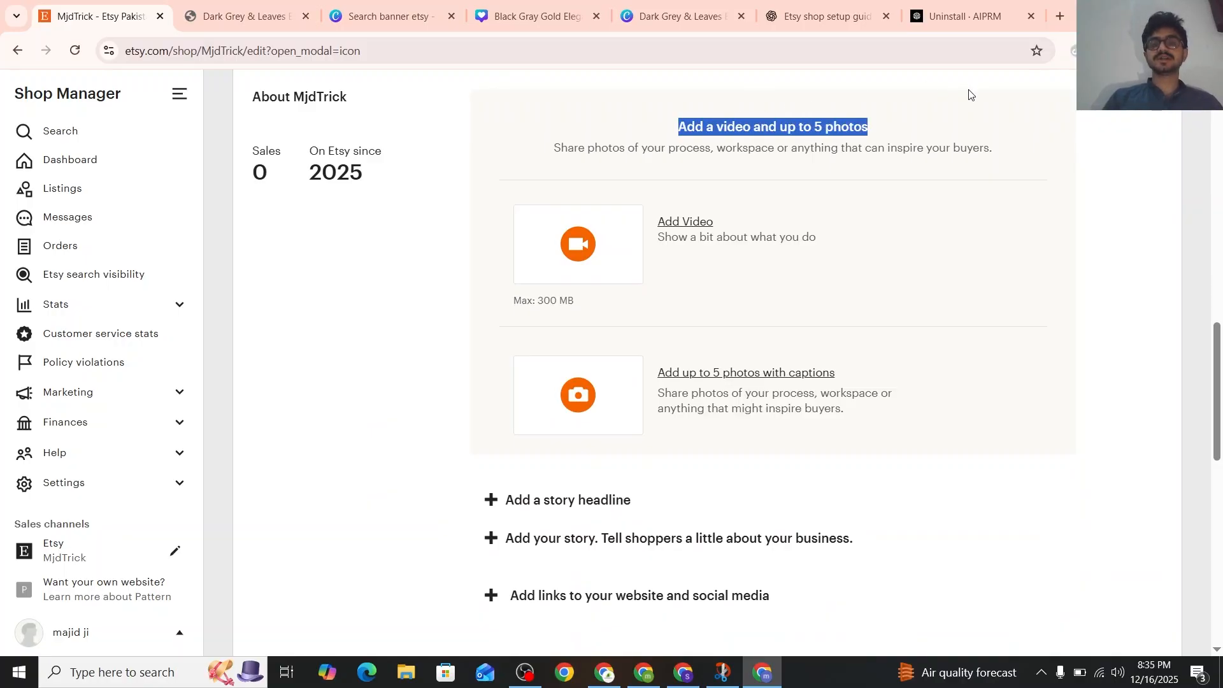
{"action": "left_click", "coordinate": [925, 106]}
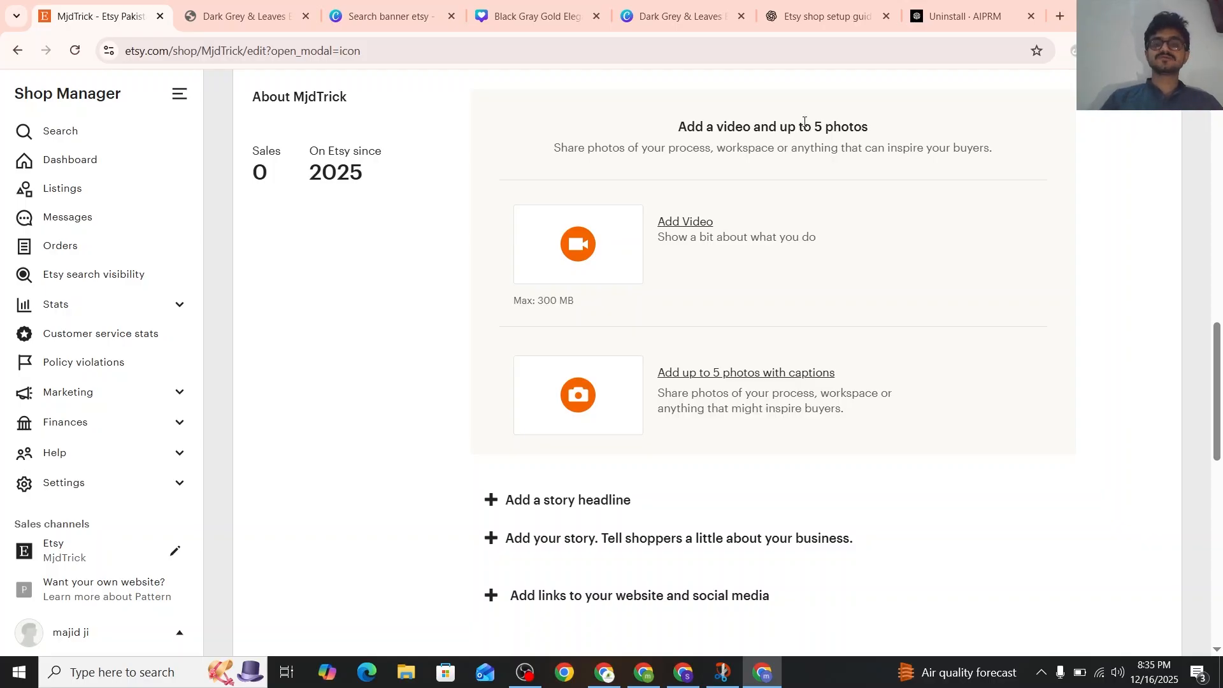
{"action": "left_click_drag", "start_coordinate": [804, 122], "coordinate": [861, 126]}
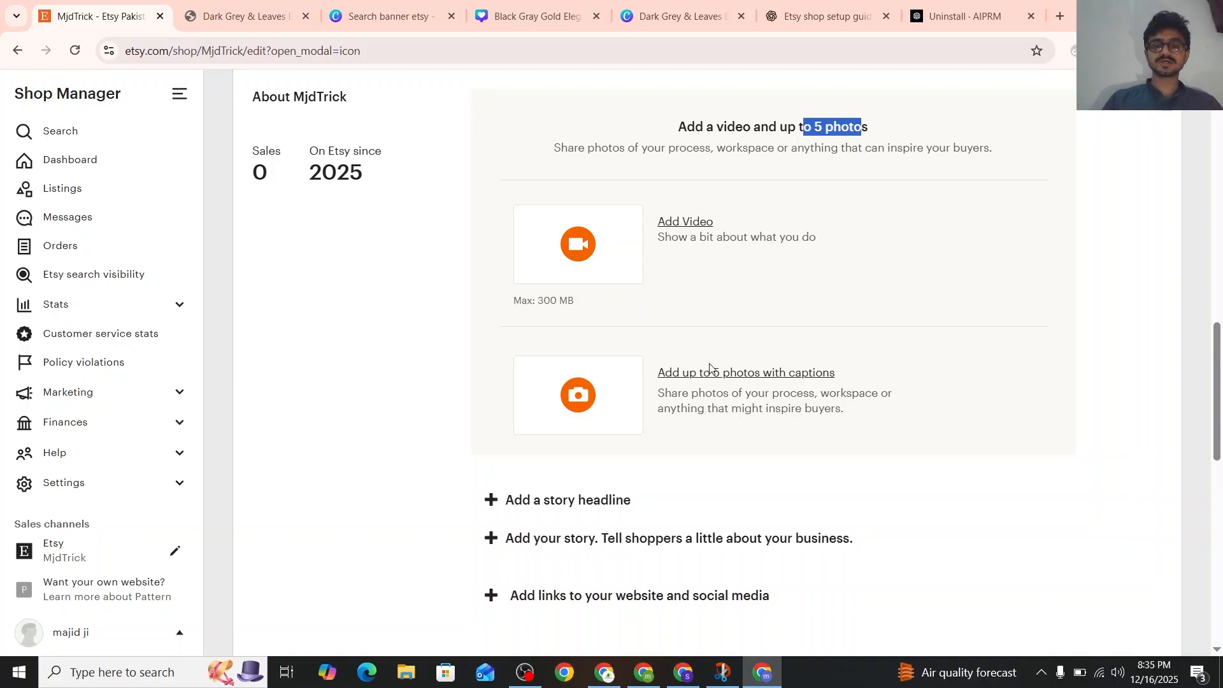
{"action": "scroll", "coordinate": [696, 378], "scroll_direction": "down", "scroll_amount": 4}
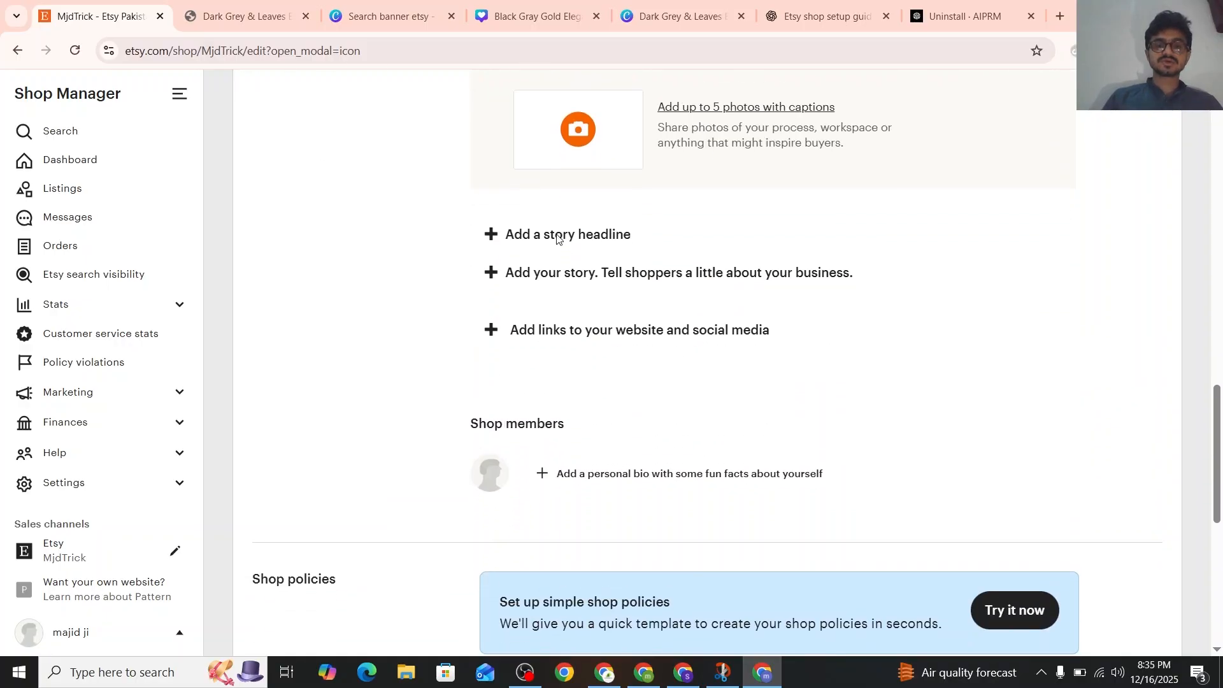
{"action": "scroll", "coordinate": [522, 272], "scroll_direction": "down", "scroll_amount": 1}
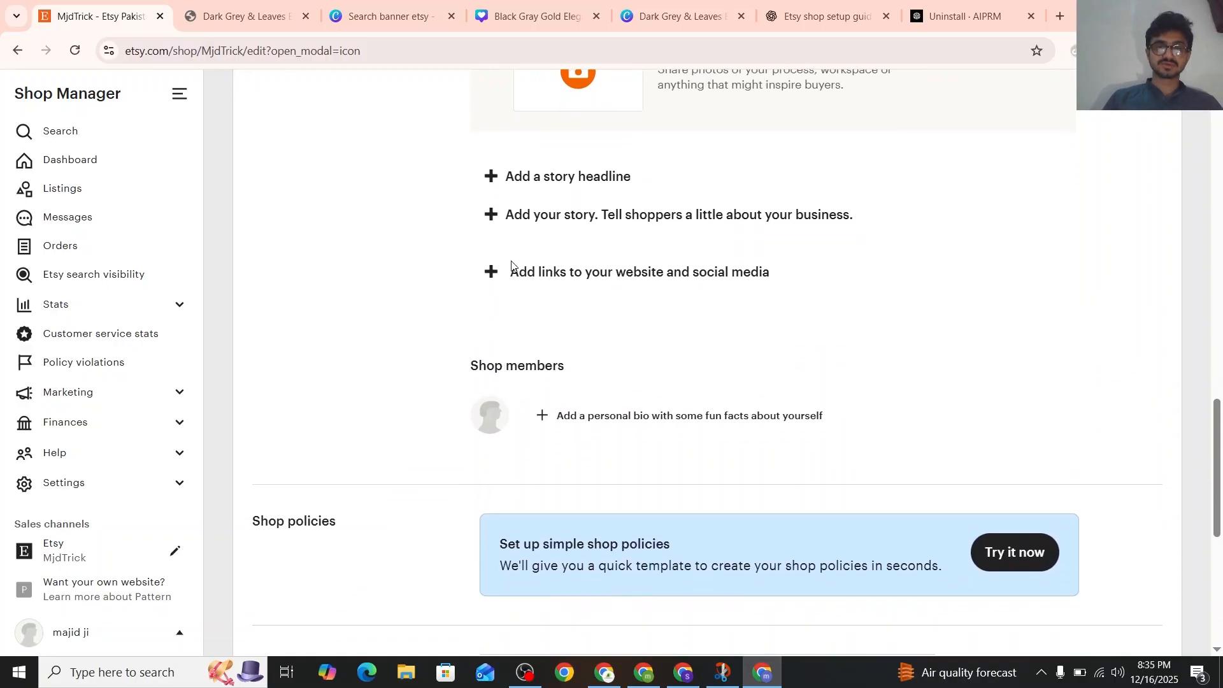
{"action": "scroll", "coordinate": [605, 159], "scroll_direction": "up", "scroll_amount": 3}
{"action": "scroll", "coordinate": [608, 281], "scroll_direction": "down", "scroll_amount": 3}
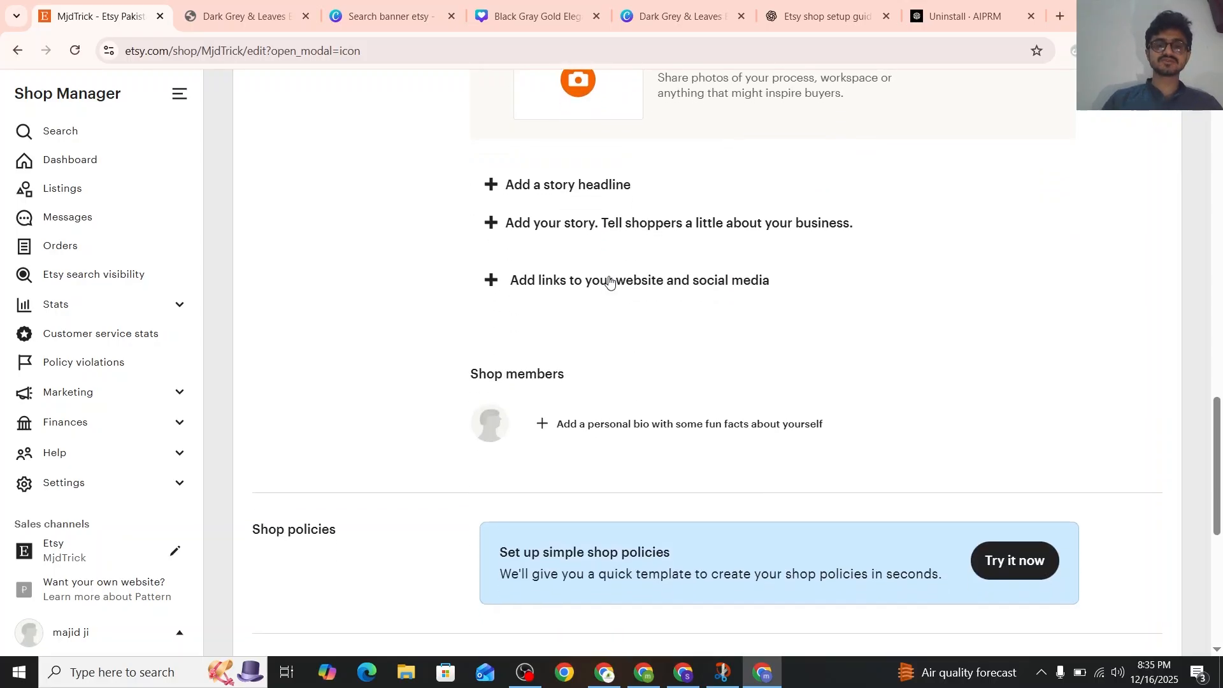
{"action": "scroll", "coordinate": [522, 254], "scroll_direction": "down", "scroll_amount": 2}
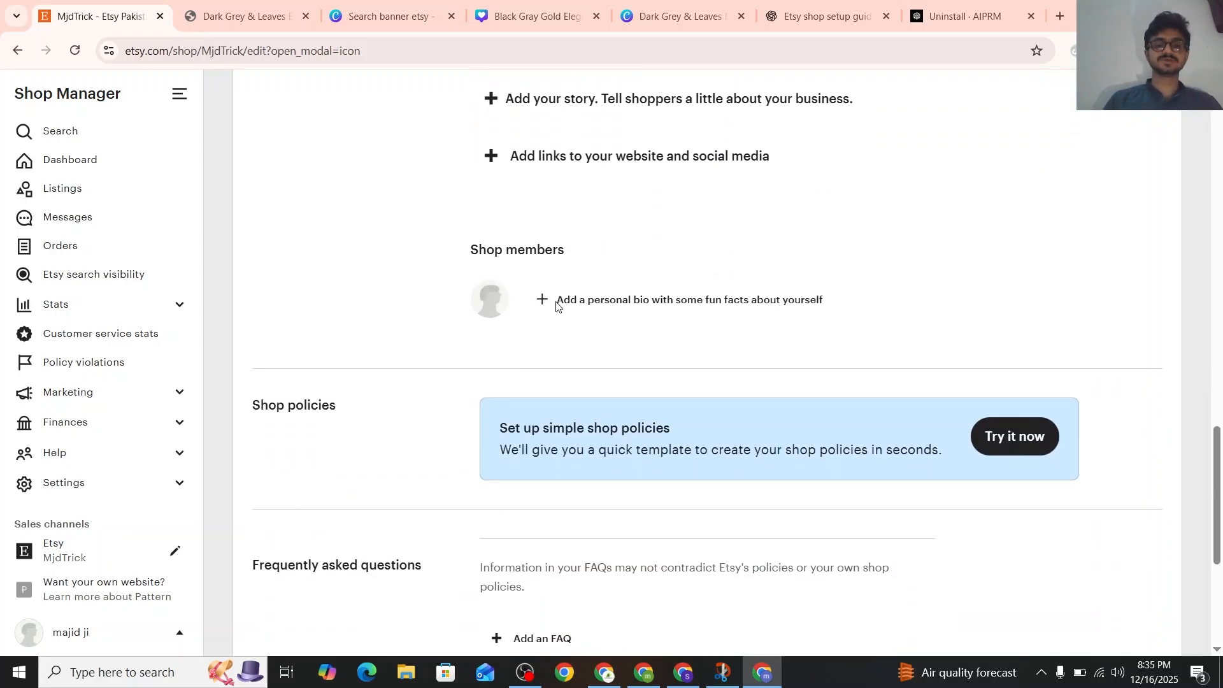
Look up the story headline suggested by ChatGPT and try to add a story headline in Etsy's About section
{"action": "left_click", "coordinate": [819, 5]}
{"action": "scroll", "coordinate": [519, 362], "scroll_direction": "down", "scroll_amount": 3}
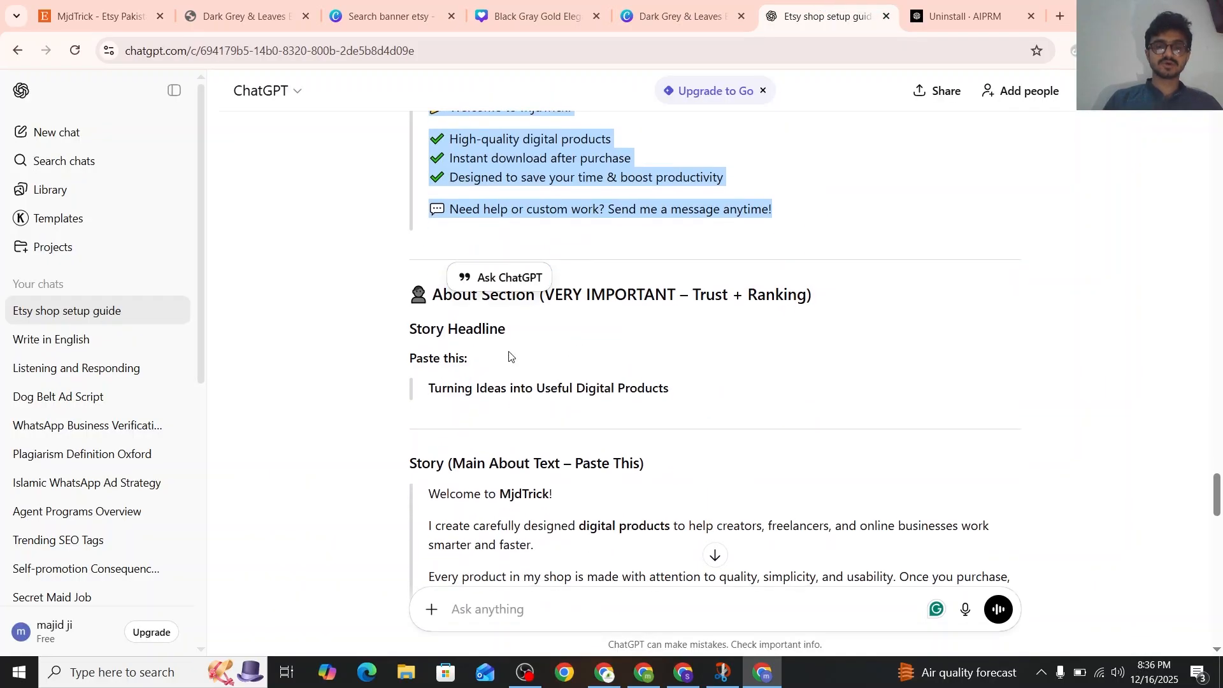
{"action": "left_click", "coordinate": [454, 385]}
{"action": "left_click", "coordinate": [105, 13]}
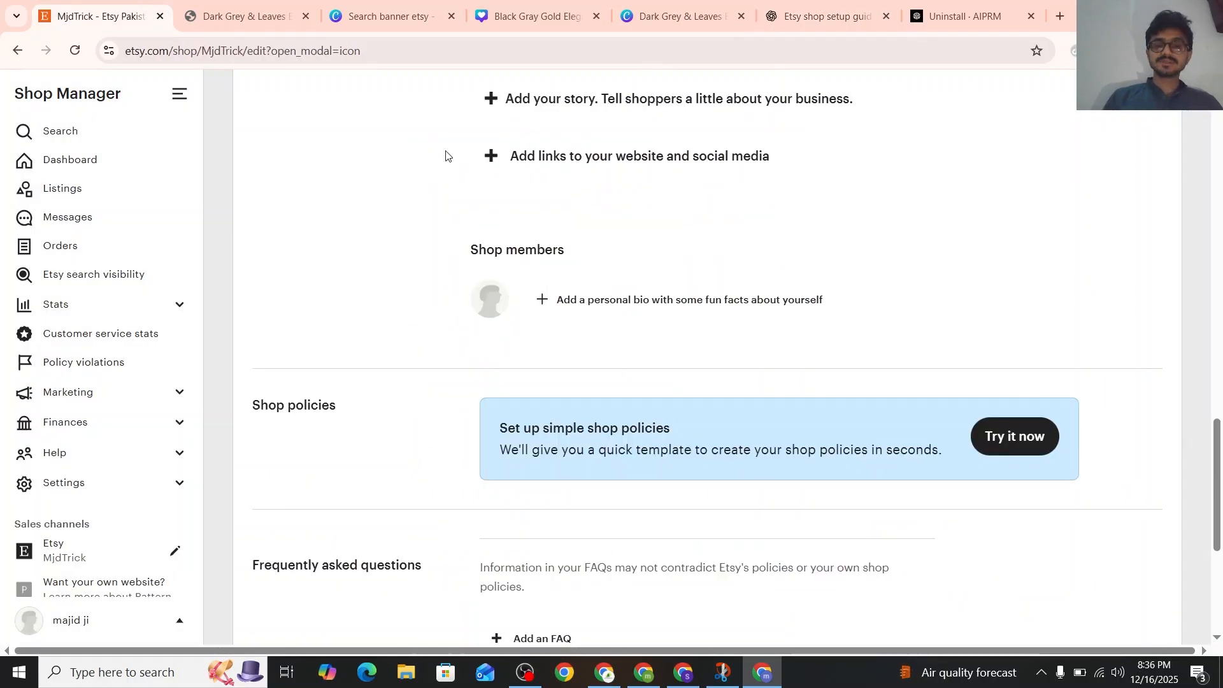
{"action": "scroll", "coordinate": [601, 284], "scroll_direction": "up", "scroll_amount": 4}
{"action": "triple_click", "coordinate": [563, 308]}
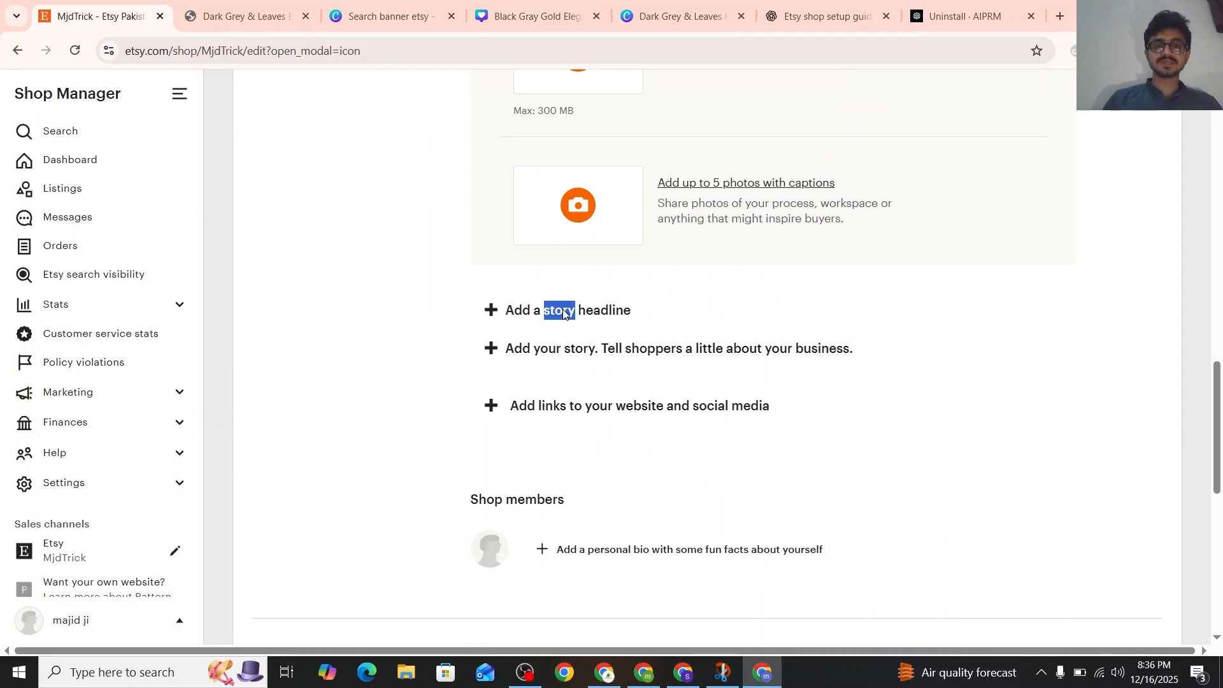
{"action": "left_click", "coordinate": [492, 310]}
{"action": "scroll", "coordinate": [492, 310], "scroll_direction": "up", "scroll_amount": 4}
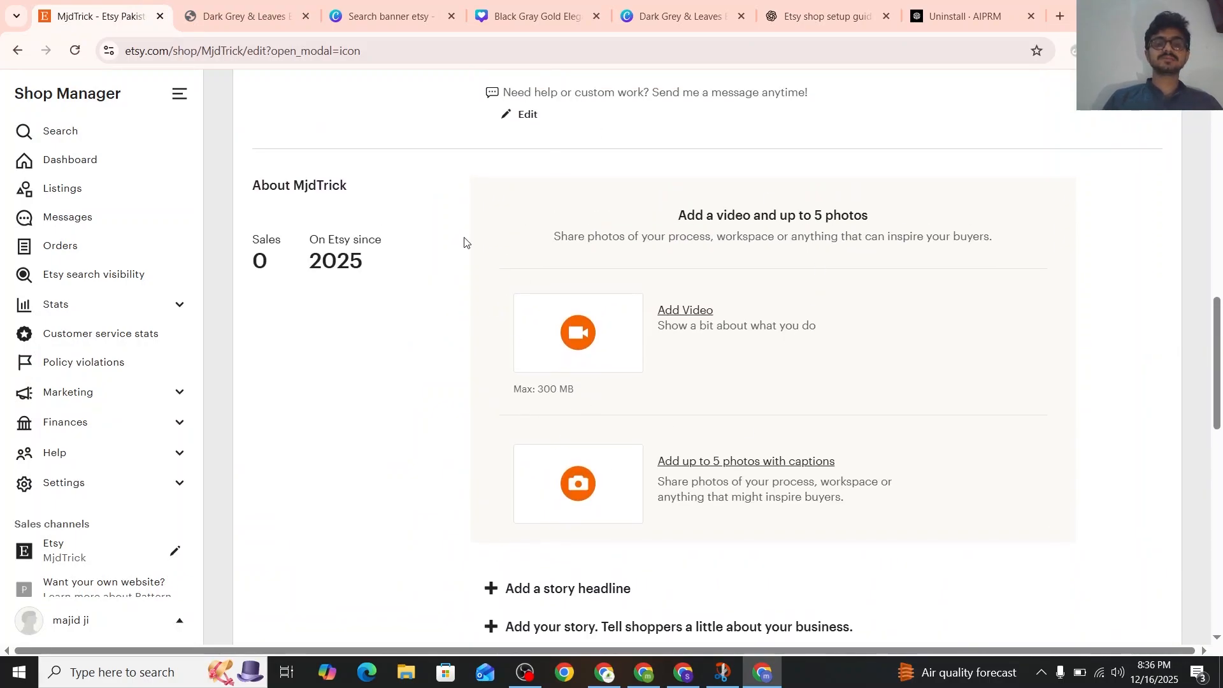
{"action": "scroll", "coordinate": [556, 336], "scroll_direction": "down", "scroll_amount": 5}
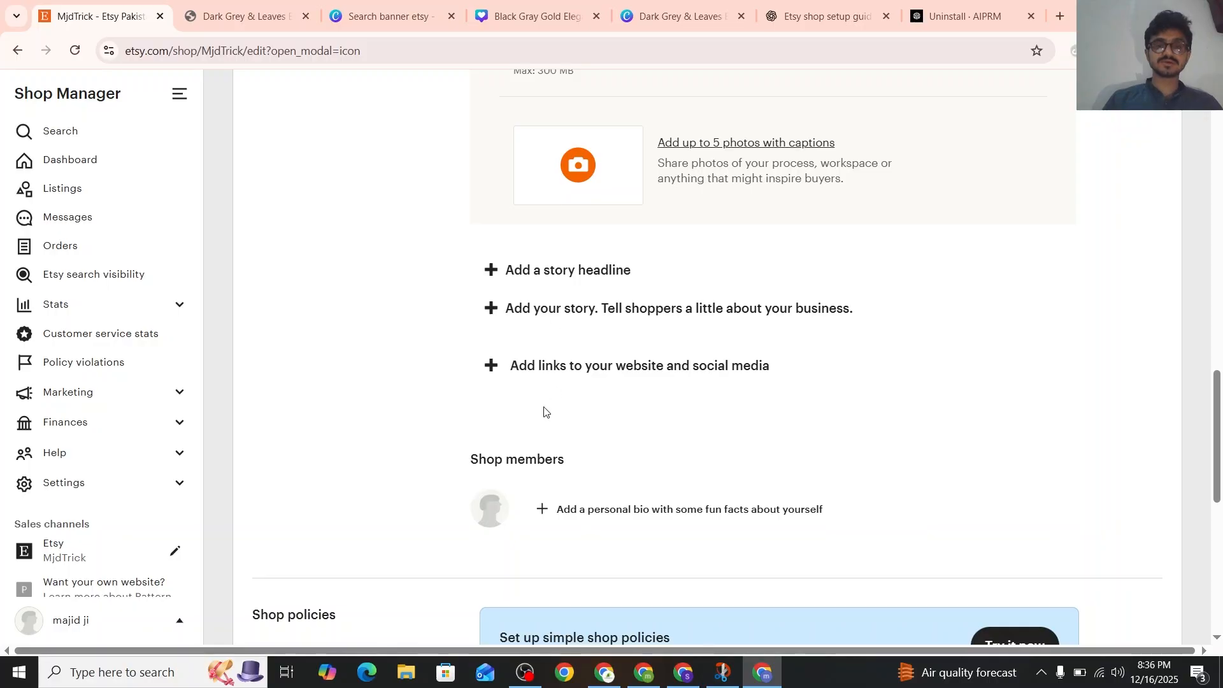
Review ChatGPT's suggestions for the story, photos, personal bio and FAQs, and return to the Etsy shop editor
{"action": "left_click", "coordinate": [813, 14]}
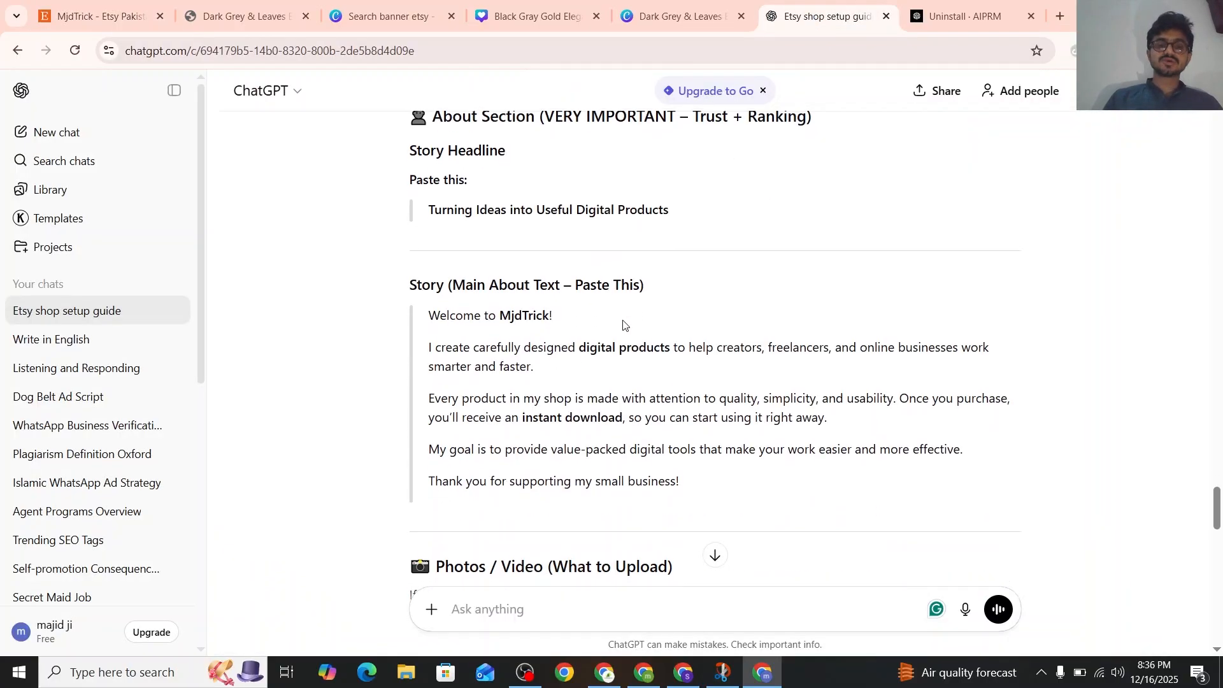
{"action": "scroll", "coordinate": [490, 280], "scroll_direction": "down", "scroll_amount": 6}
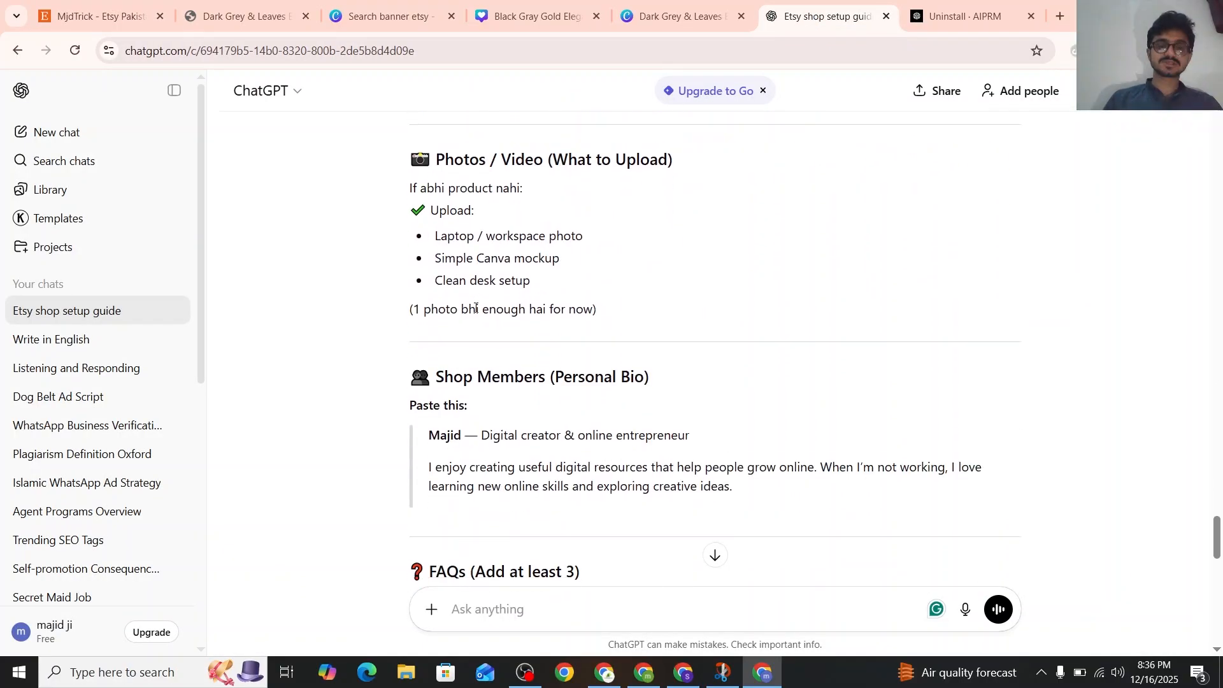
{"action": "scroll", "coordinate": [475, 308], "scroll_direction": "down", "scroll_amount": 2}
{"action": "scroll", "coordinate": [467, 416], "scroll_direction": "down", "scroll_amount": 1}
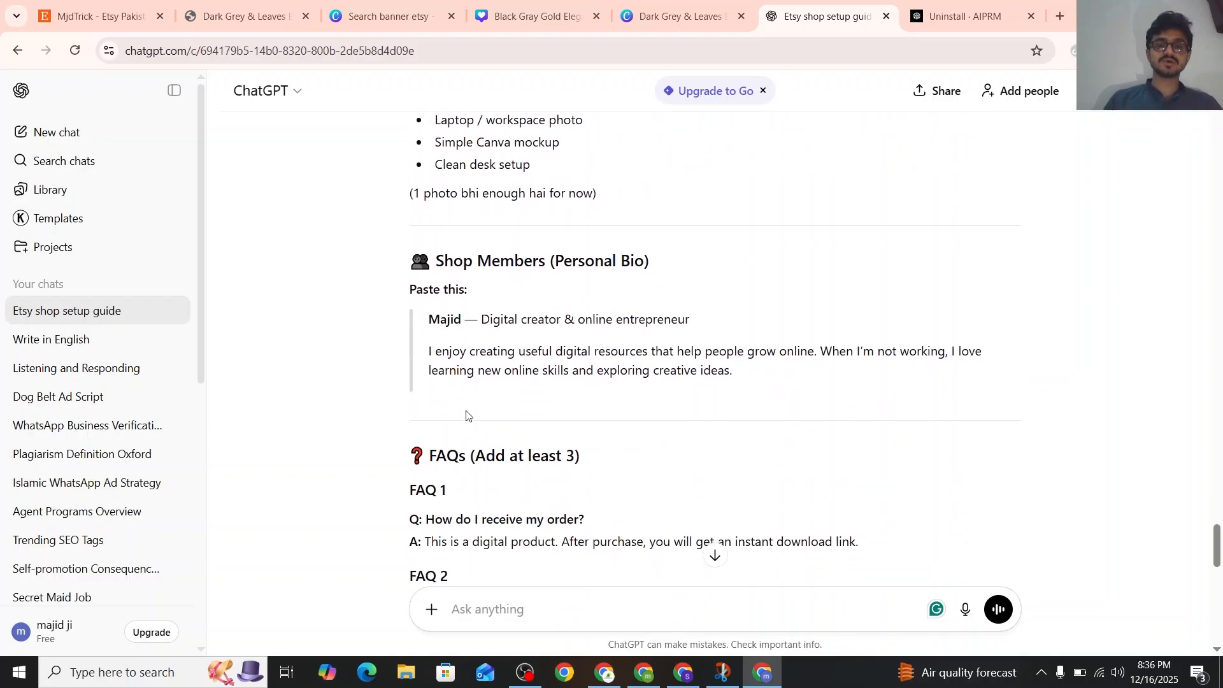
{"action": "left_click", "coordinate": [121, 11]}
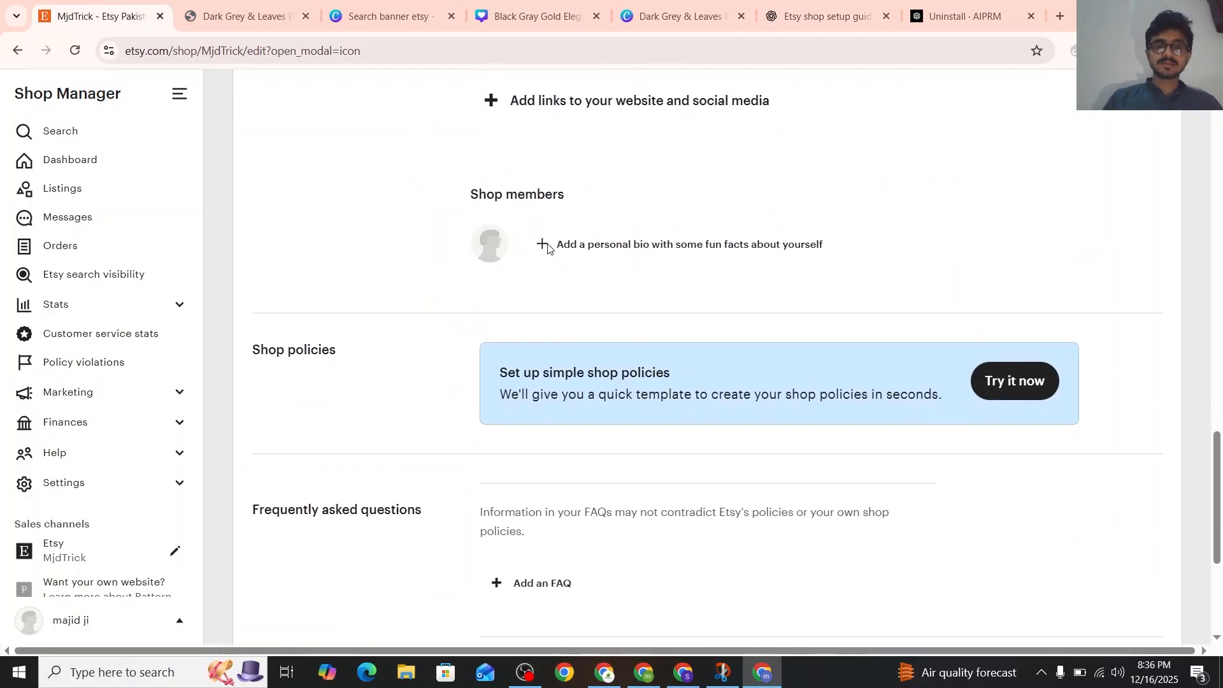
Start a new FAQ in the shop editor and copy the FAQ 1 question and answer from ChatGPT
{"action": "scroll", "coordinate": [602, 235], "scroll_direction": "down", "scroll_amount": 3}
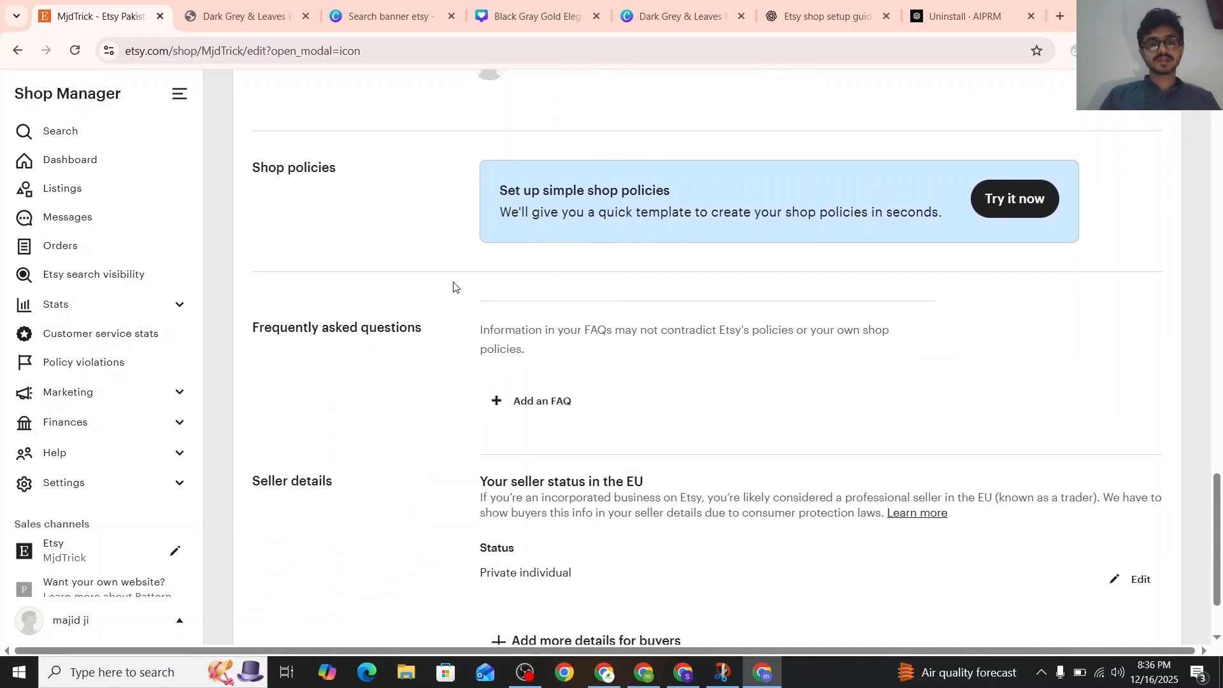
{"action": "left_click", "coordinate": [532, 408]}
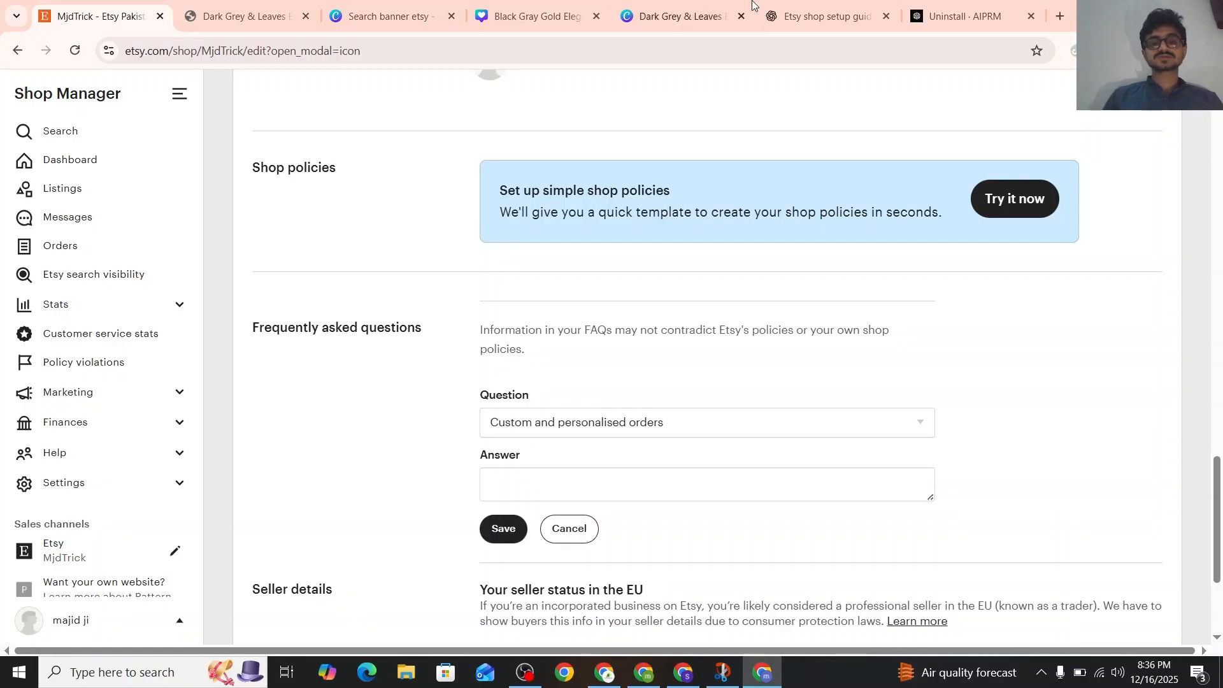
{"action": "left_click", "coordinate": [786, 14]}
{"action": "scroll", "coordinate": [684, 288], "scroll_direction": "down", "scroll_amount": 4}
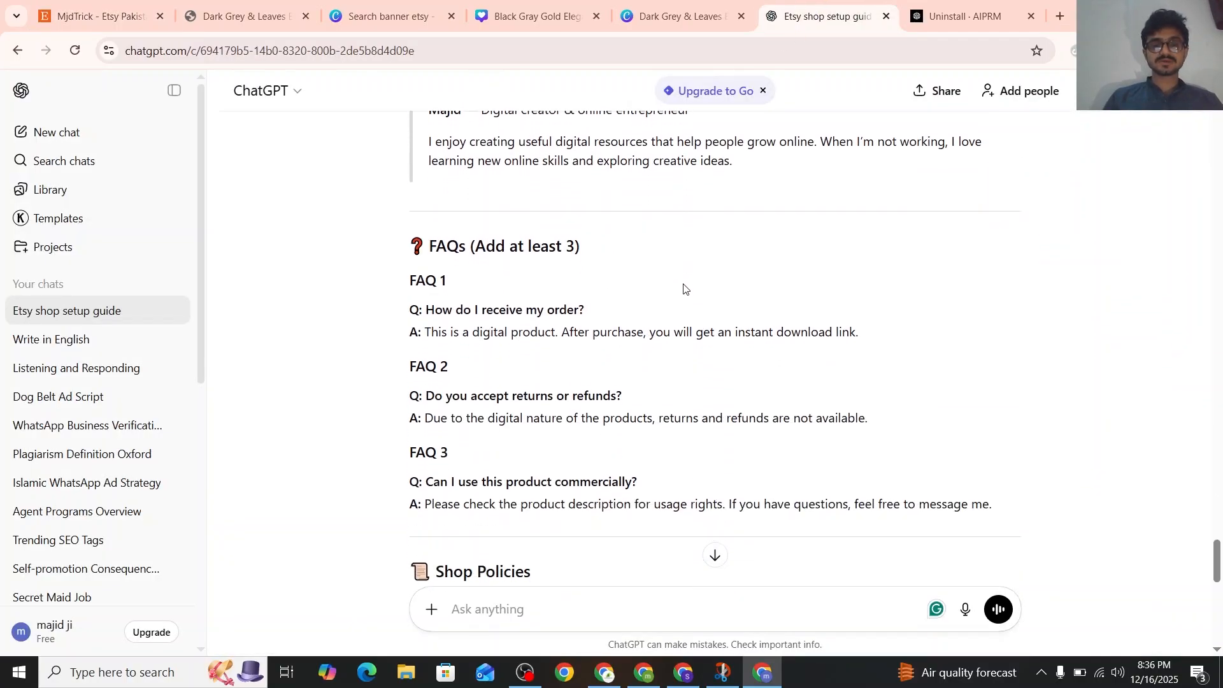
{"action": "left_click_drag", "start_coordinate": [586, 310], "coordinate": [409, 318]}
{"action": "triple_click", "coordinate": [436, 335]}
{"action": "key", "text": "ctrl+c"}
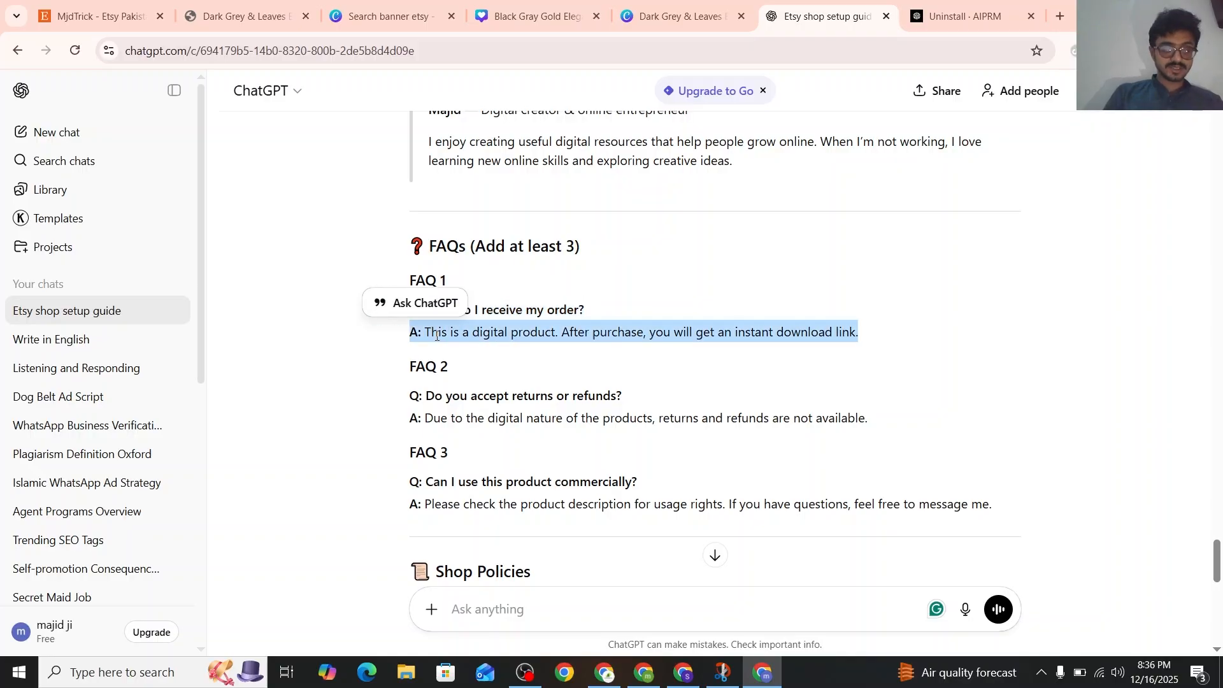
{"action": "key", "text": "ctrl+1"}
Set the FAQ question to Custom, enter "How do I receive my order?" with the copied digital product answer, and save it
{"action": "left_click", "coordinate": [530, 472]}
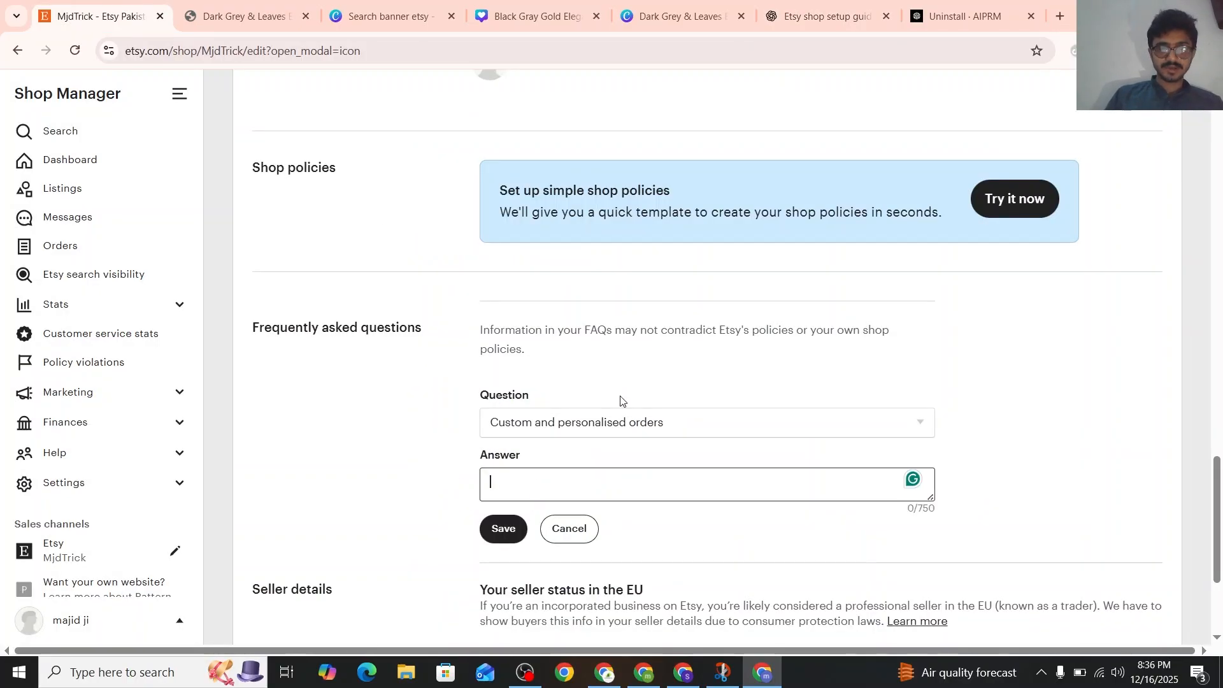
{"action": "left_click", "coordinate": [624, 425]}
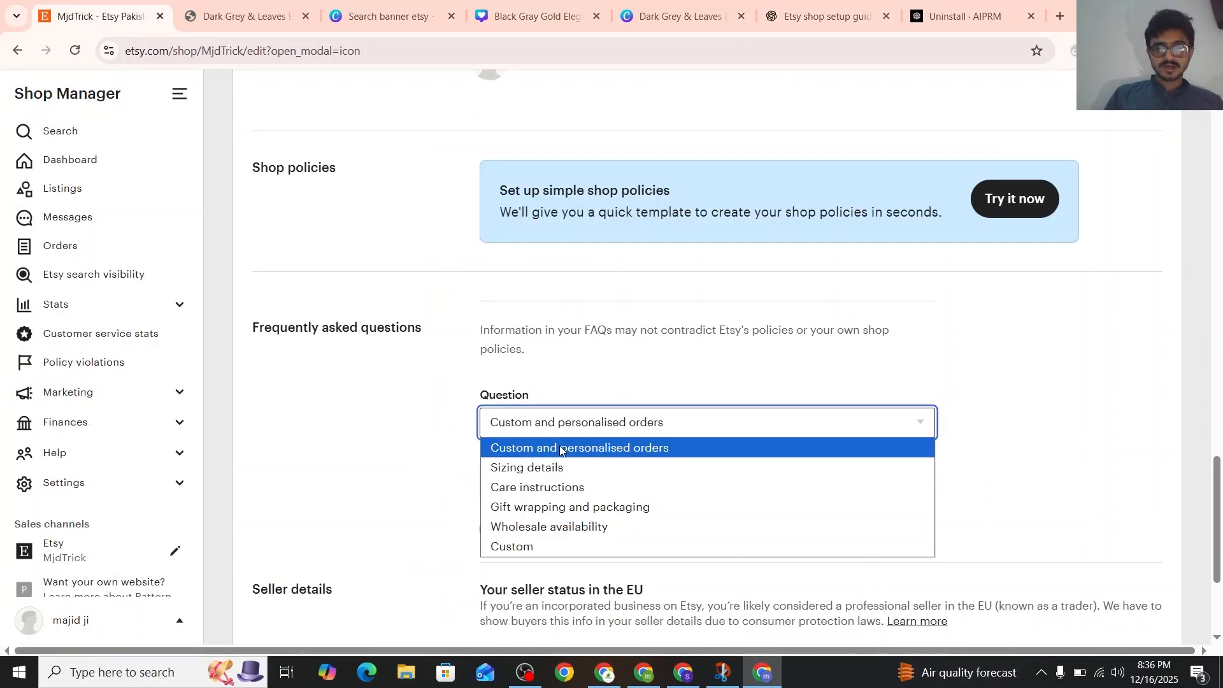
{"action": "left_click", "coordinate": [535, 546]}
{"action": "left_click", "coordinate": [530, 473]}
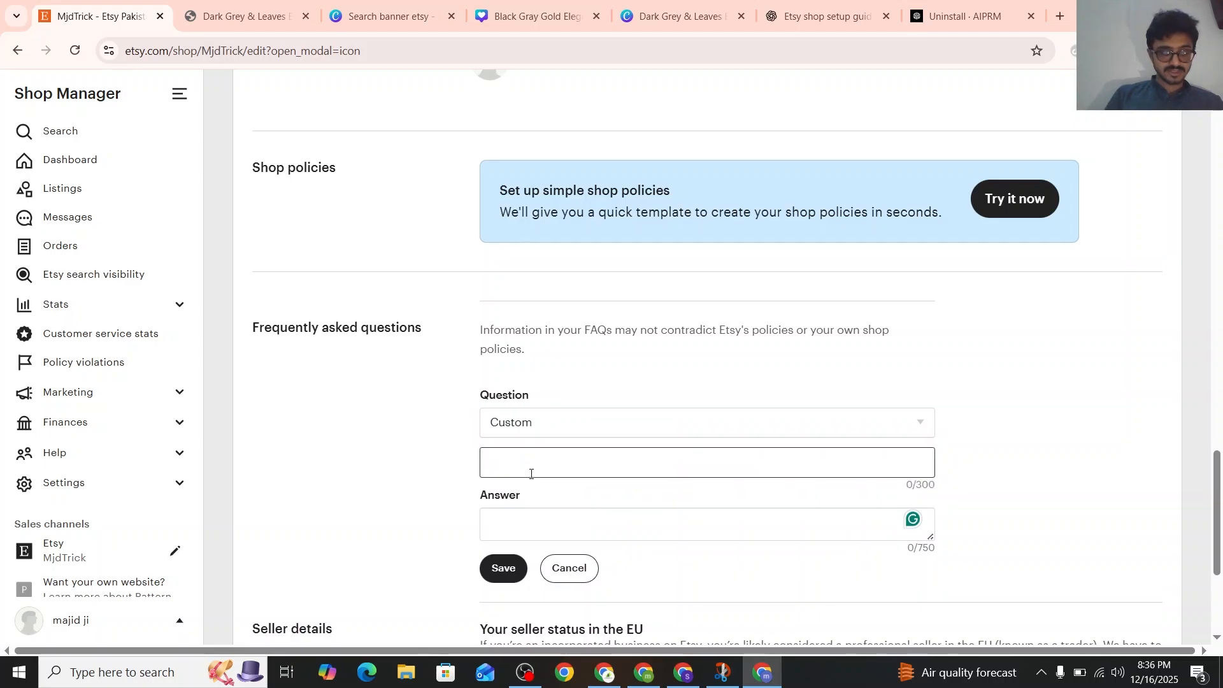
{"action": "type", "text": "How do I receive my order?"}
{"action": "left_click", "coordinate": [521, 510]}
{"action": "key", "text": "ctrl+v"}
{"action": "scroll", "coordinate": [609, 355], "scroll_direction": "down", "scroll_amount": 2}
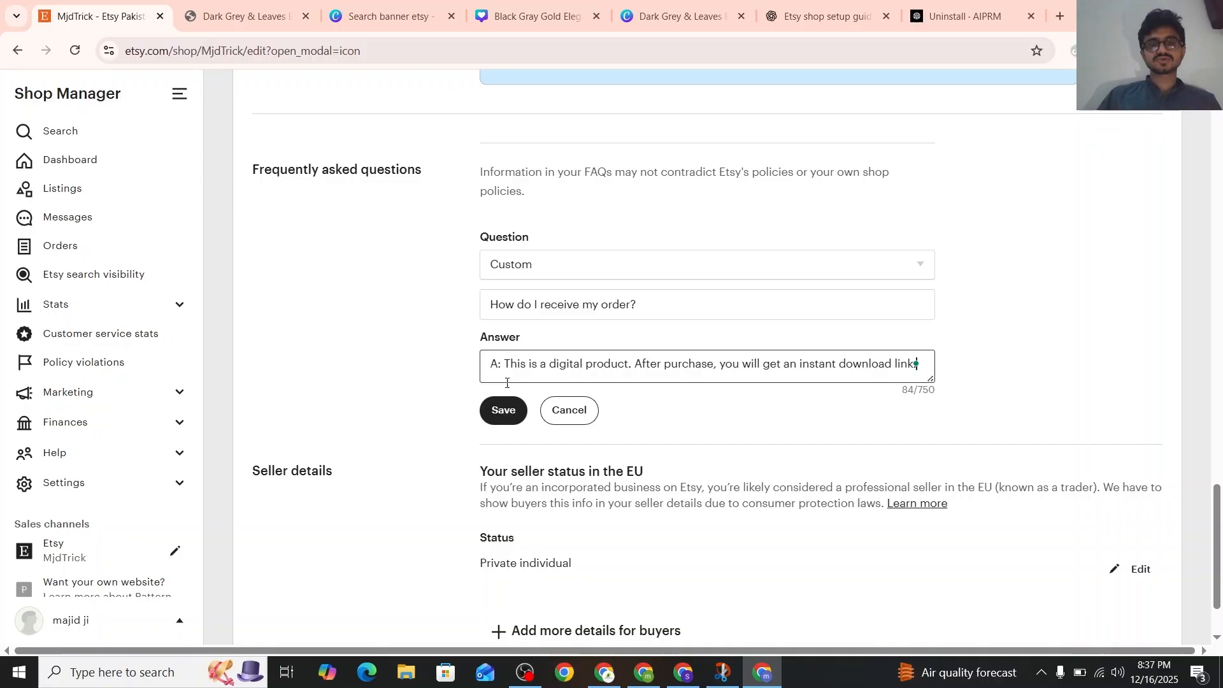
{"action": "left_click", "coordinate": [503, 410]}
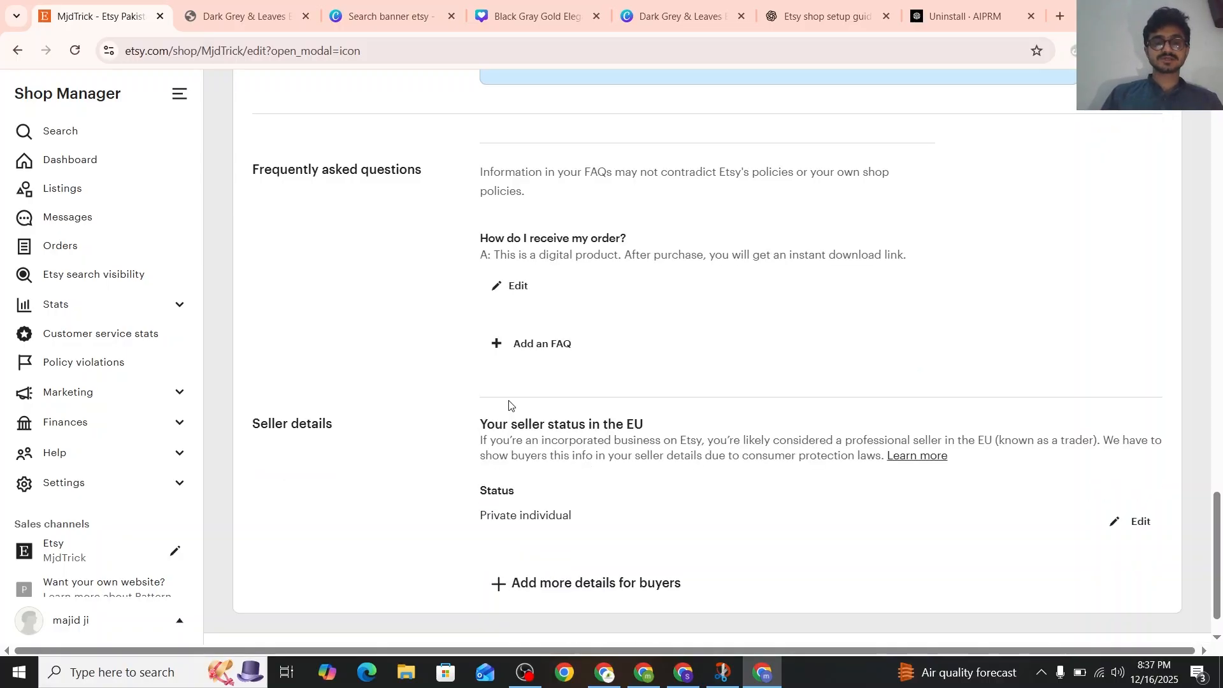
Start a second FAQ, copy ChatGPT's FAQ 2 question and answer about returns, and return to the Etsy shop editor
{"action": "left_click", "coordinate": [519, 344]}
{"action": "left_click", "coordinate": [822, 16]}
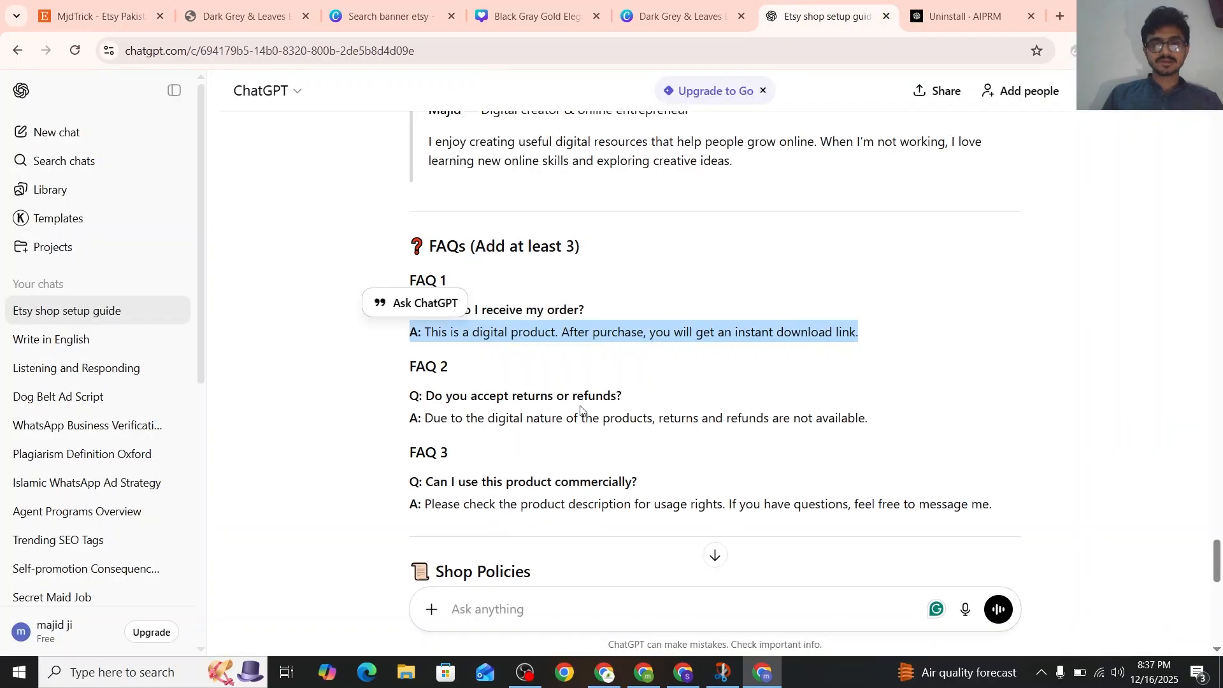
{"action": "scroll", "coordinate": [556, 336], "scroll_direction": "down", "scroll_amount": 1}
{"action": "triple_click", "coordinate": [556, 336]}
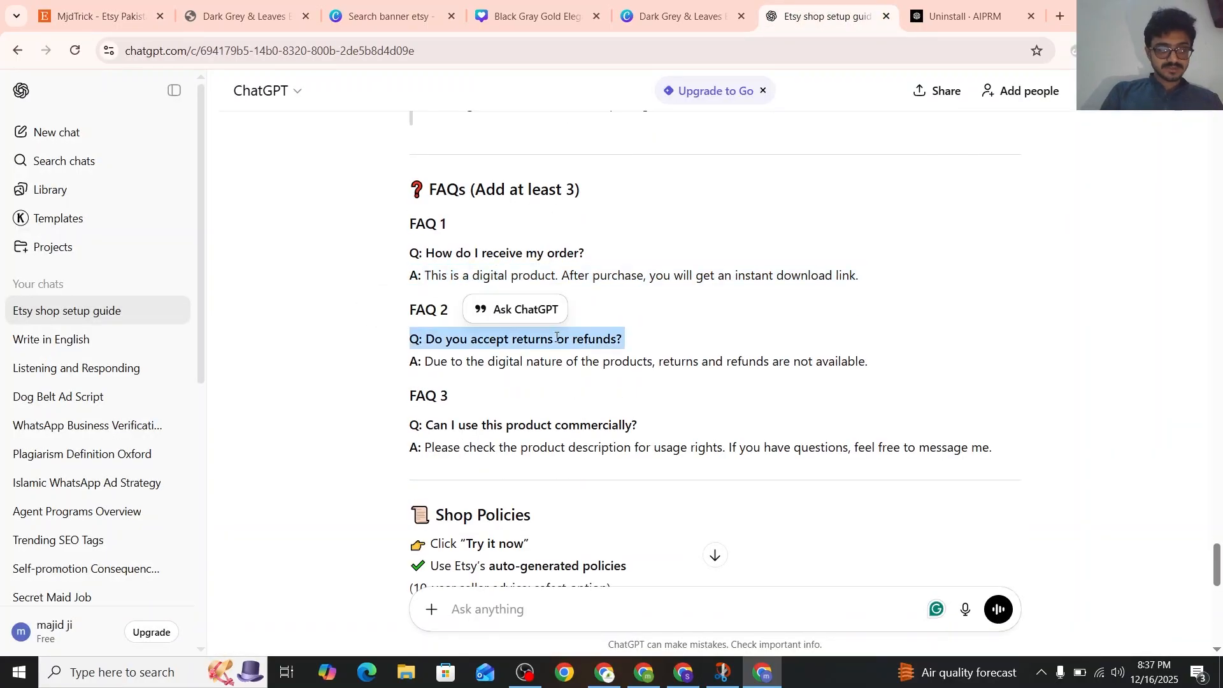
{"action": "triple_click", "coordinate": [511, 361]}
{"action": "key", "text": "super+c"}
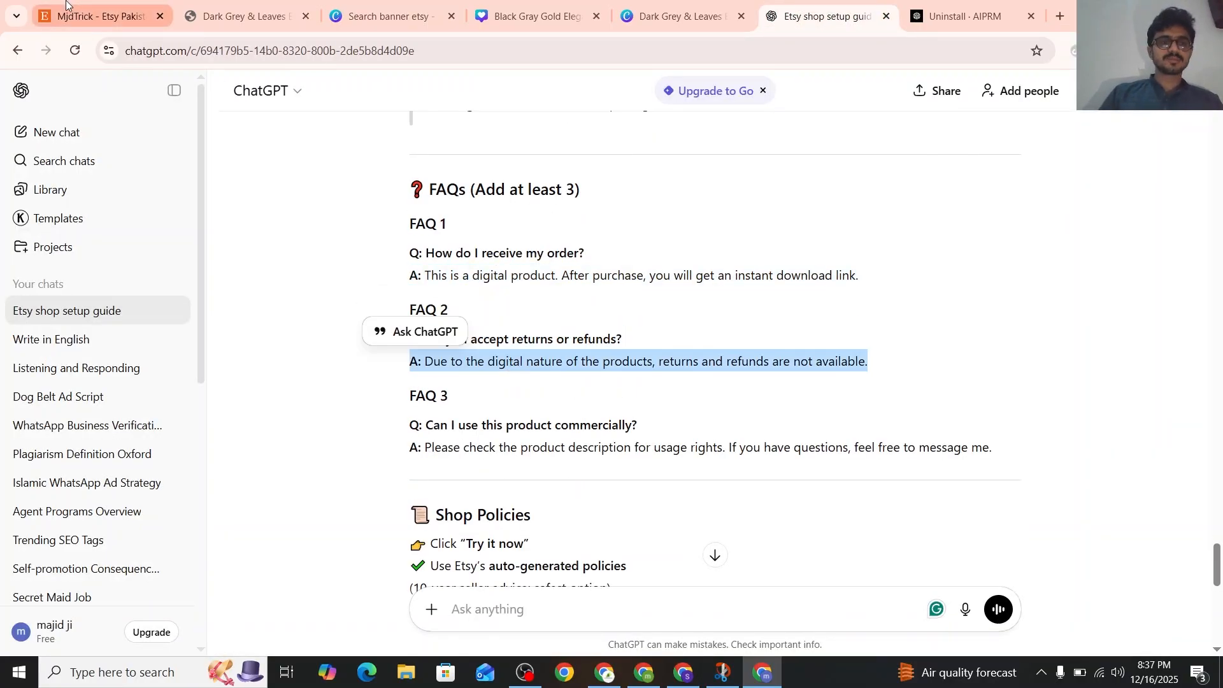
{"action": "left_click", "coordinate": [99, 16]}
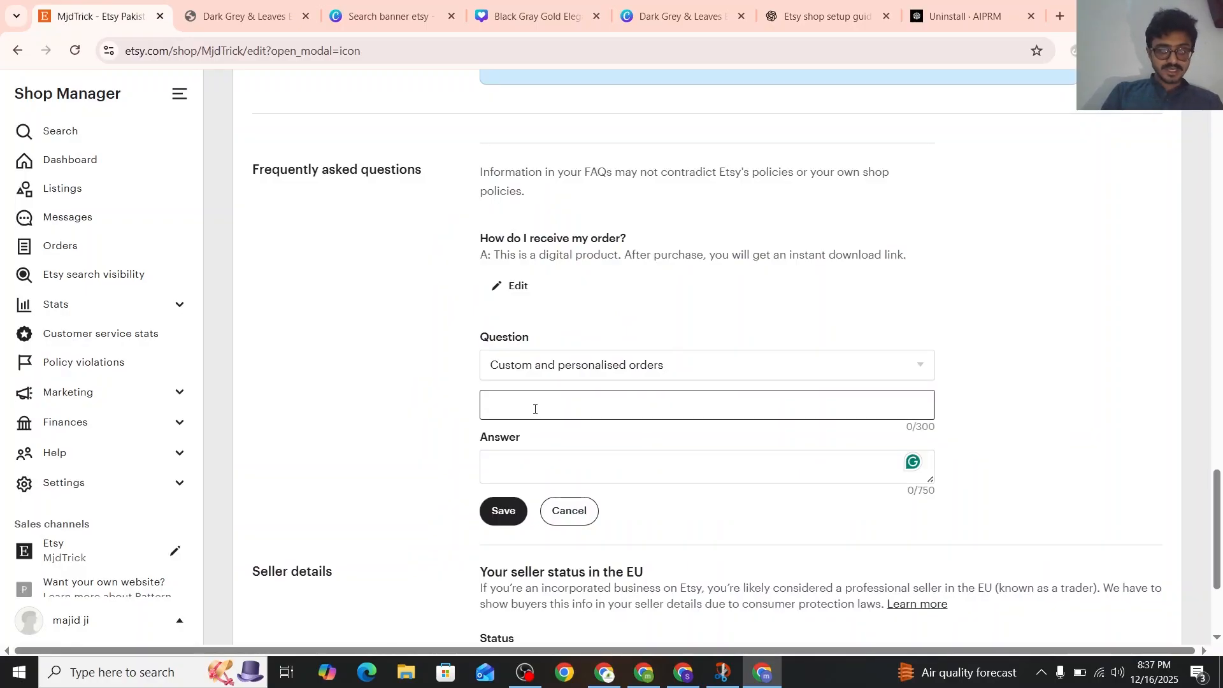
Fill the second FAQ with the copied question "Q: Do you accept returns or refunds?" and its copied answer
{"action": "key", "text": "super+v"}
{"action": "left_click", "coordinate": [598, 196]}
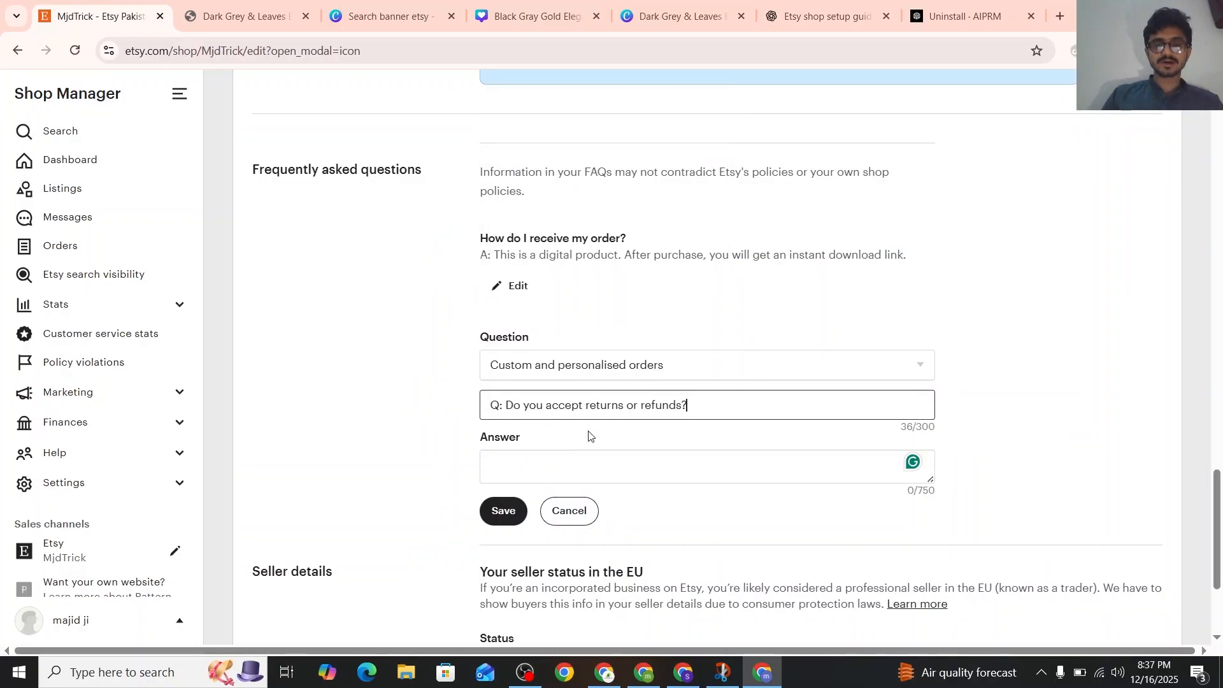
{"action": "left_click", "coordinate": [555, 465]}
{"action": "key", "text": "super+v"}
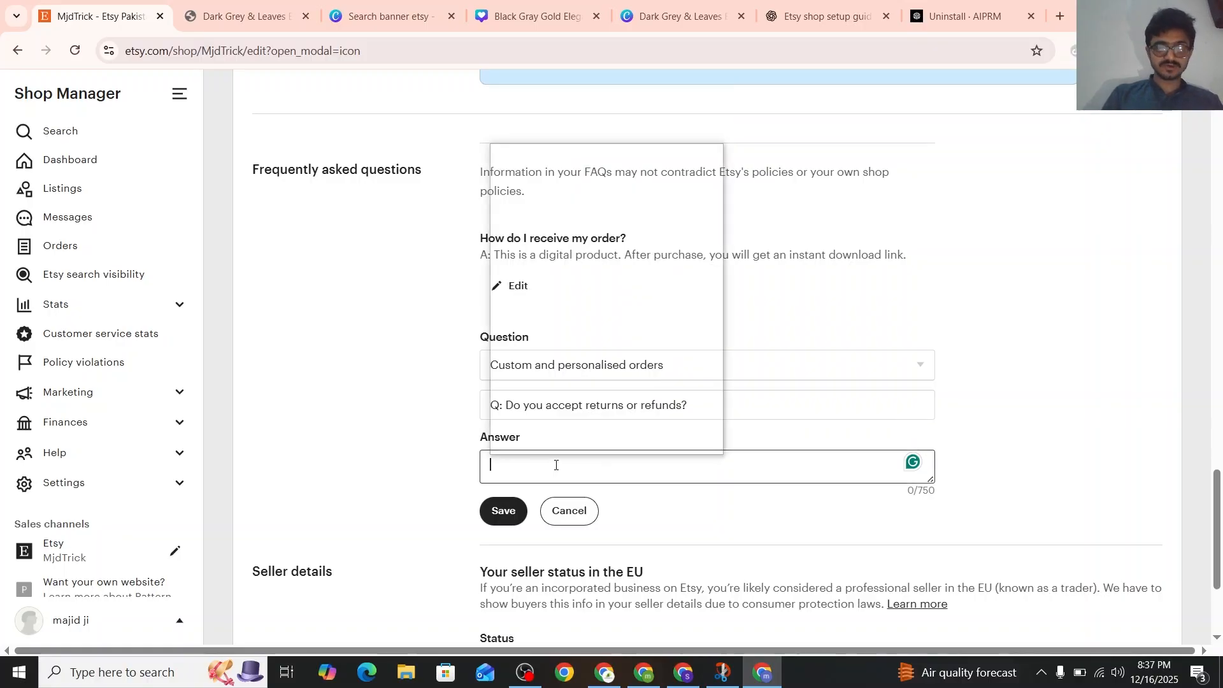
{"action": "left_click", "coordinate": [560, 220]}
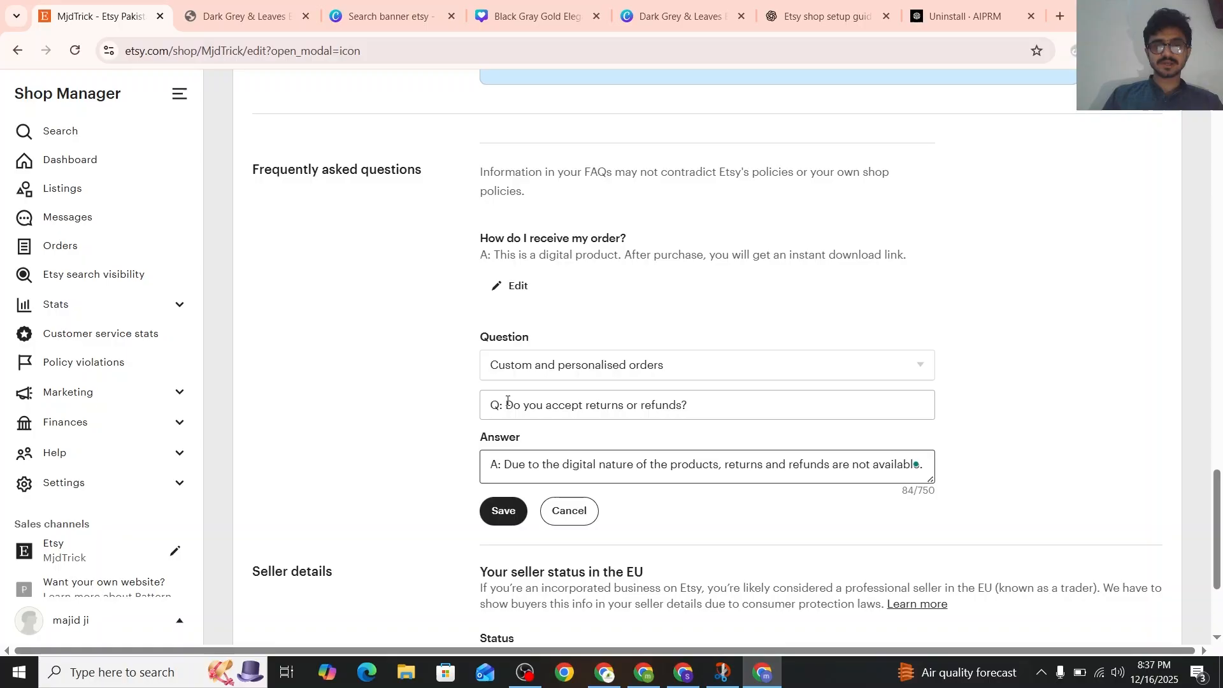
Remove the "Q:" and "A:" prefixes from the returns and refunds FAQ and save it
{"action": "left_click", "coordinate": [507, 401]}
{"action": "key", "text": "BackSpace"}
{"action": "key", "text": "BackSpace"}
{"action": "key", "text": "BackSpace"}
{"action": "left_click", "coordinate": [503, 464]}
{"action": "key", "text": "BackSpace"}
{"action": "key", "text": "BackSpace"}
{"action": "key", "text": "BackSpace"}
{"action": "left_click", "coordinate": [503, 511]}
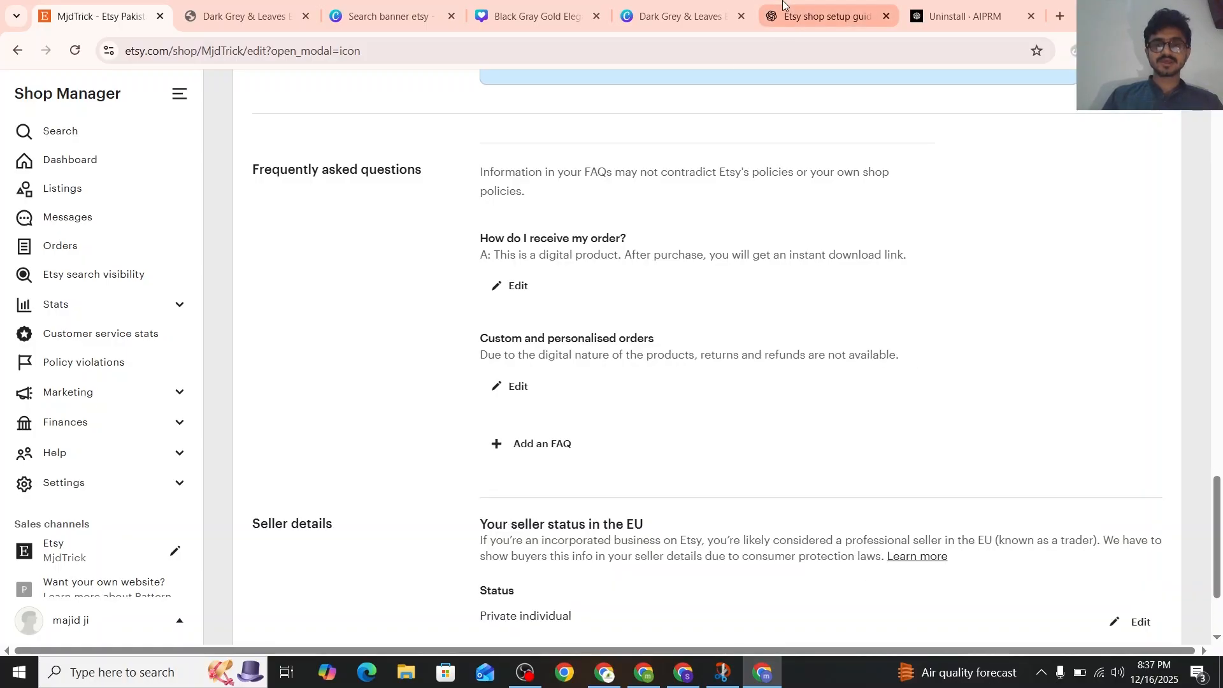
Copy ChatGPT's FAQ 3 question and answer about commercial use and return to the Etsy shop editor
{"action": "left_click", "coordinate": [783, 2]}
{"action": "scroll", "coordinate": [650, 347], "scroll_direction": "down", "scroll_amount": 2}
{"action": "double_click", "coordinate": [620, 344]}
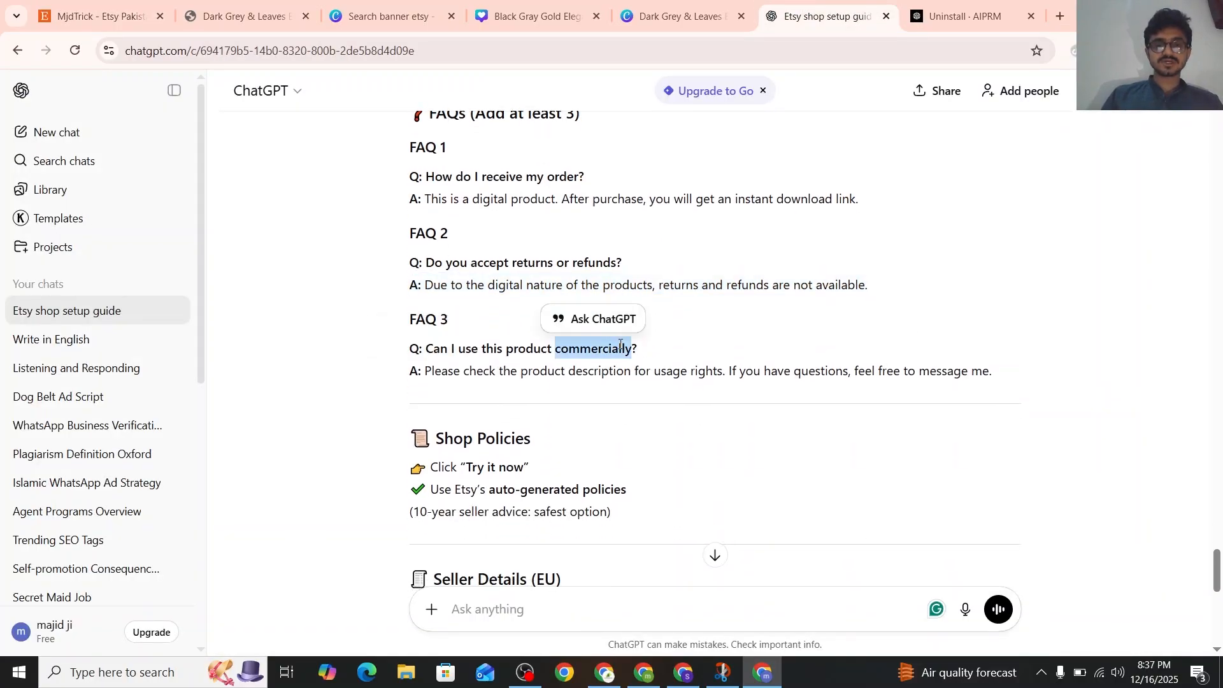
{"action": "left_click", "coordinate": [620, 345]}
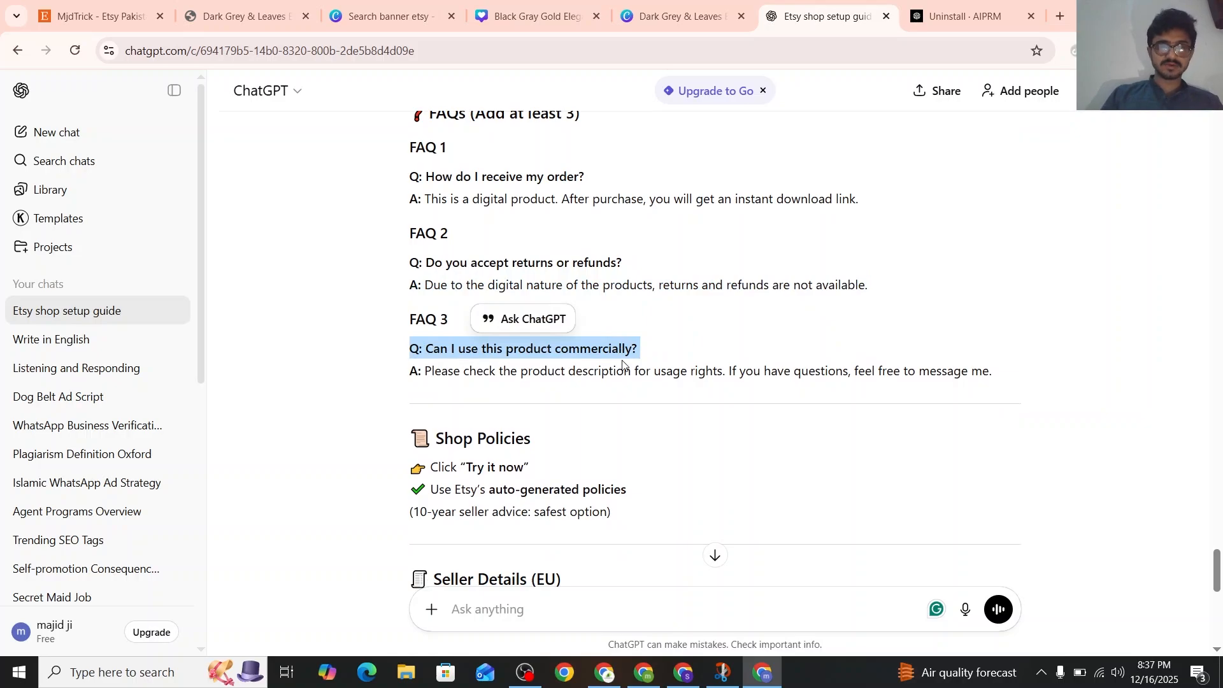
{"action": "triple_click", "coordinate": [606, 367]}
{"action": "key", "text": "ctrl+c"}
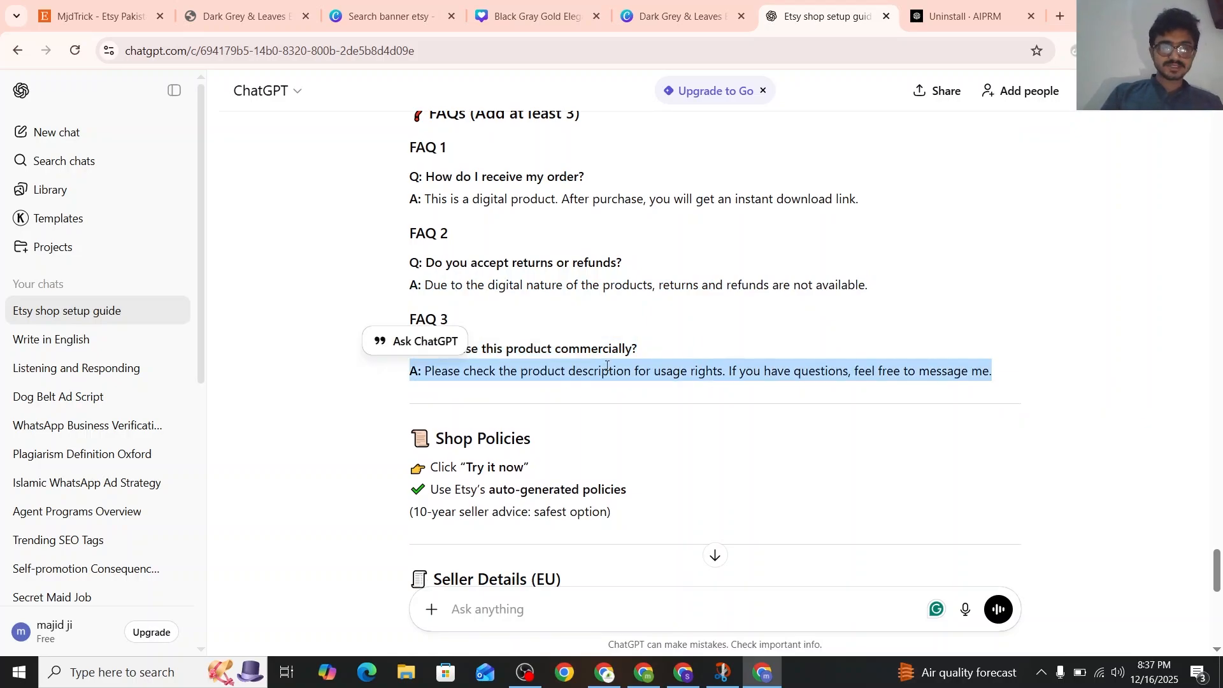
{"action": "left_click_drag", "start_coordinate": [99, 16], "coordinate": [525, 418]}
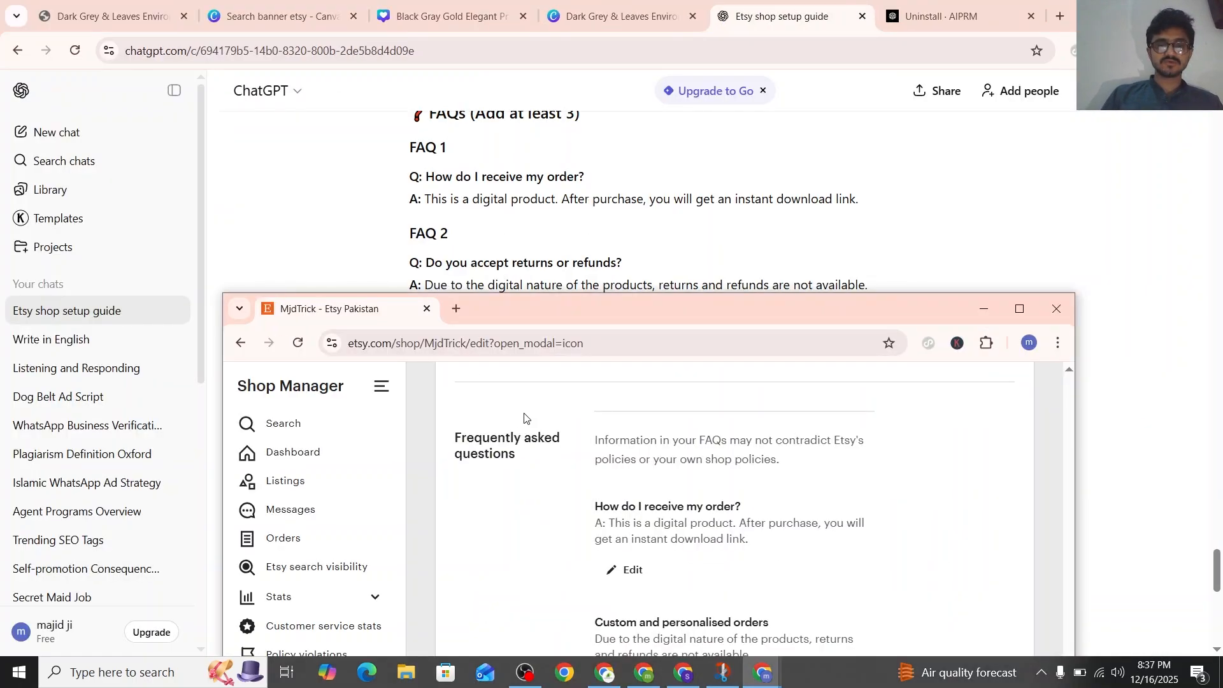
{"action": "left_click_drag", "start_coordinate": [382, 329], "coordinate": [236, 16]}
Add a third FAQ with "Q: Can I use this product commercially?" and the copied usage rights answer, and save it
{"action": "left_click", "coordinate": [521, 442]}
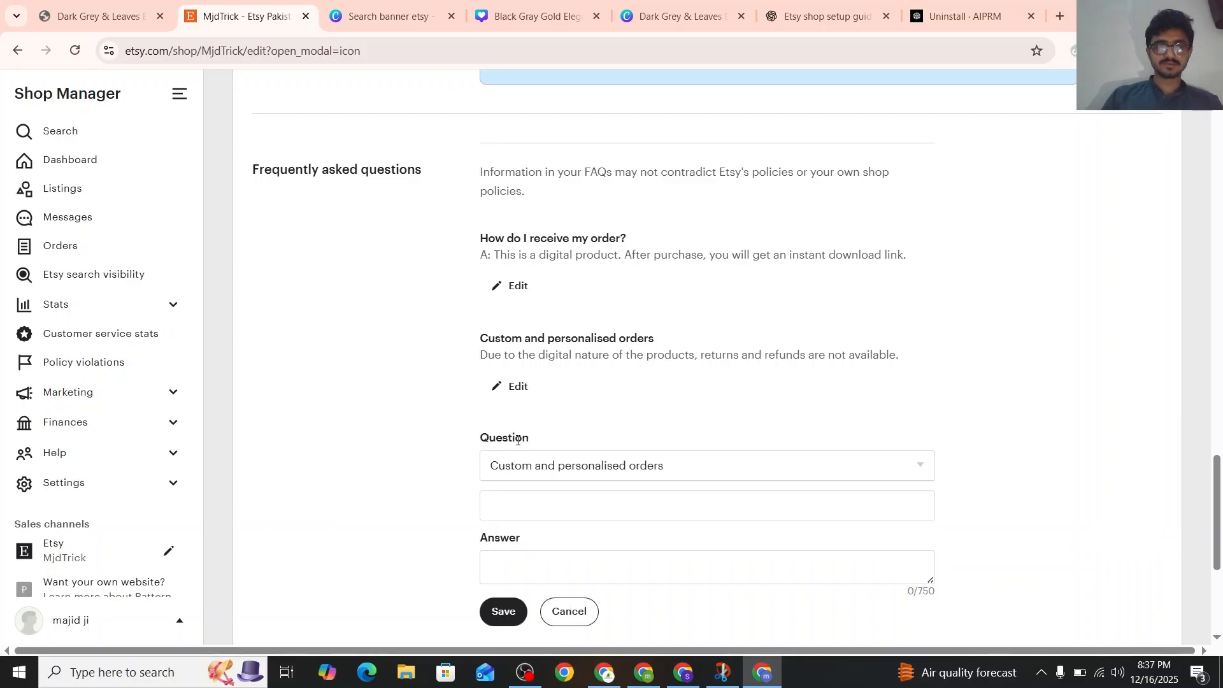
{"action": "left_click", "coordinate": [514, 508]}
{"action": "key", "text": "super+v"}
{"action": "left_click", "coordinate": [535, 307]}
{"action": "scroll", "coordinate": [545, 362], "scroll_direction": "down", "scroll_amount": 3}
{"action": "left_click", "coordinate": [545, 362]}
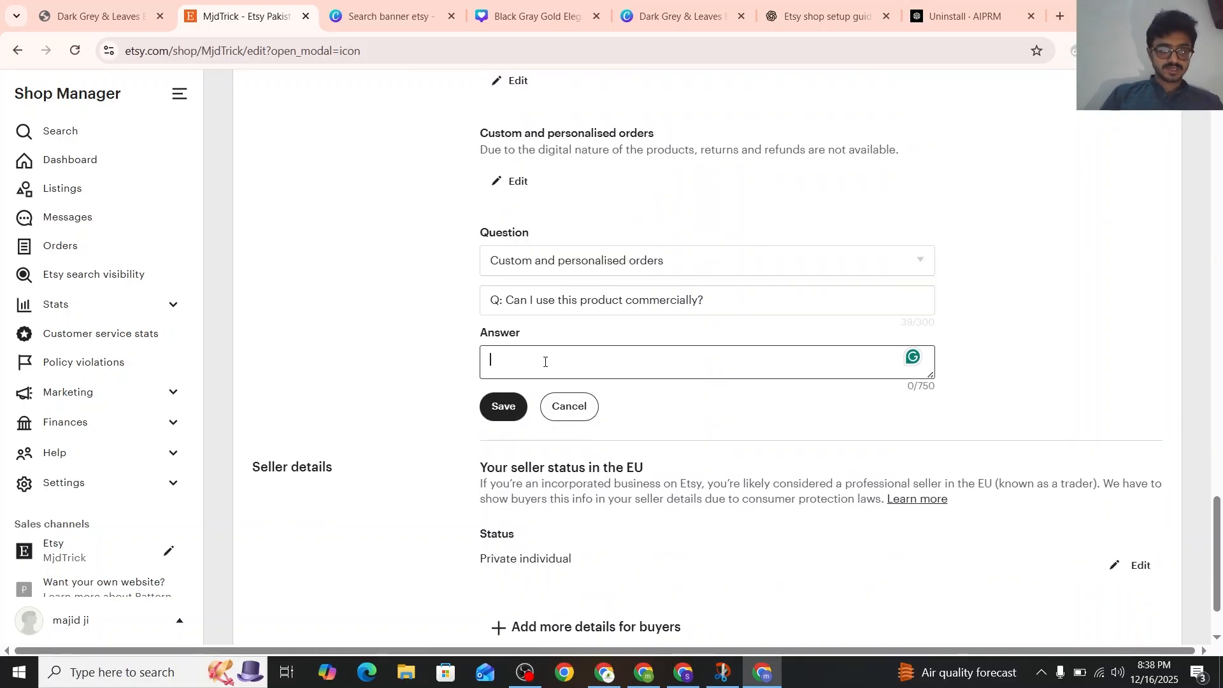
{"action": "key", "text": "ctrl+v"}
{"action": "scroll", "coordinate": [509, 331], "scroll_direction": "down", "scroll_amount": 1}
{"action": "left_click", "coordinate": [504, 317]}
{"action": "scroll", "coordinate": [538, 252], "scroll_direction": "up", "scroll_amount": 2}
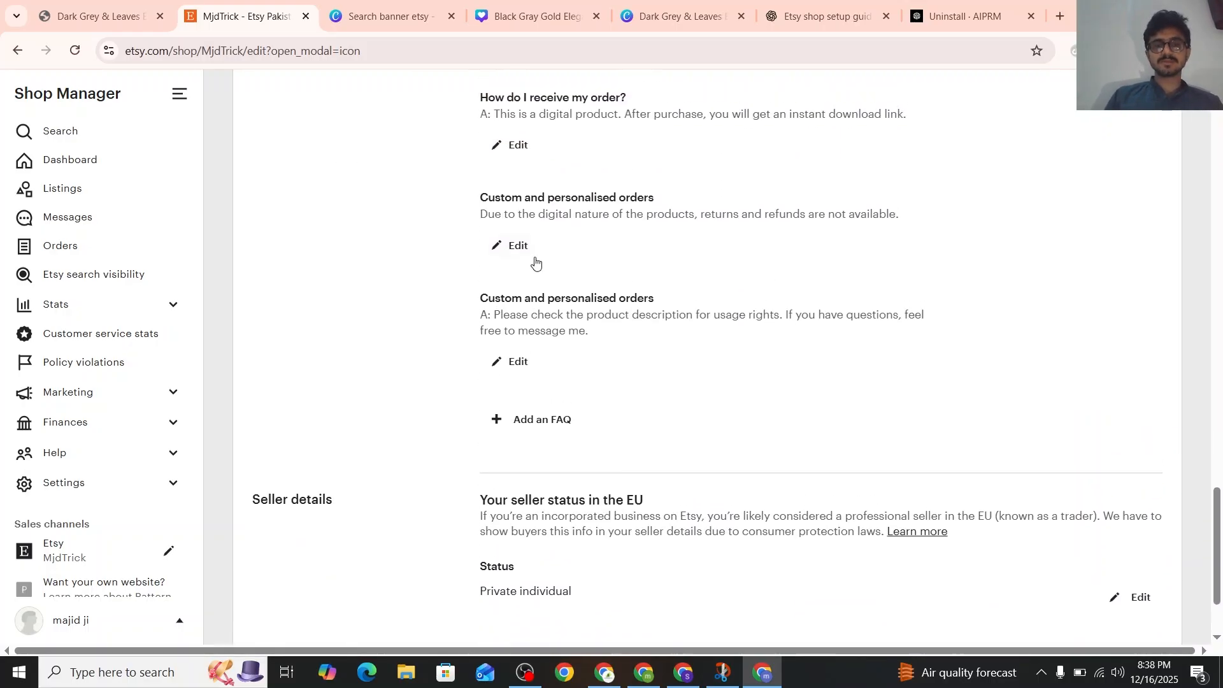
Open the optional other details for buyers under Seller details and check what information it asks for
{"action": "scroll", "coordinate": [535, 261], "scroll_direction": "down", "scroll_amount": 3}
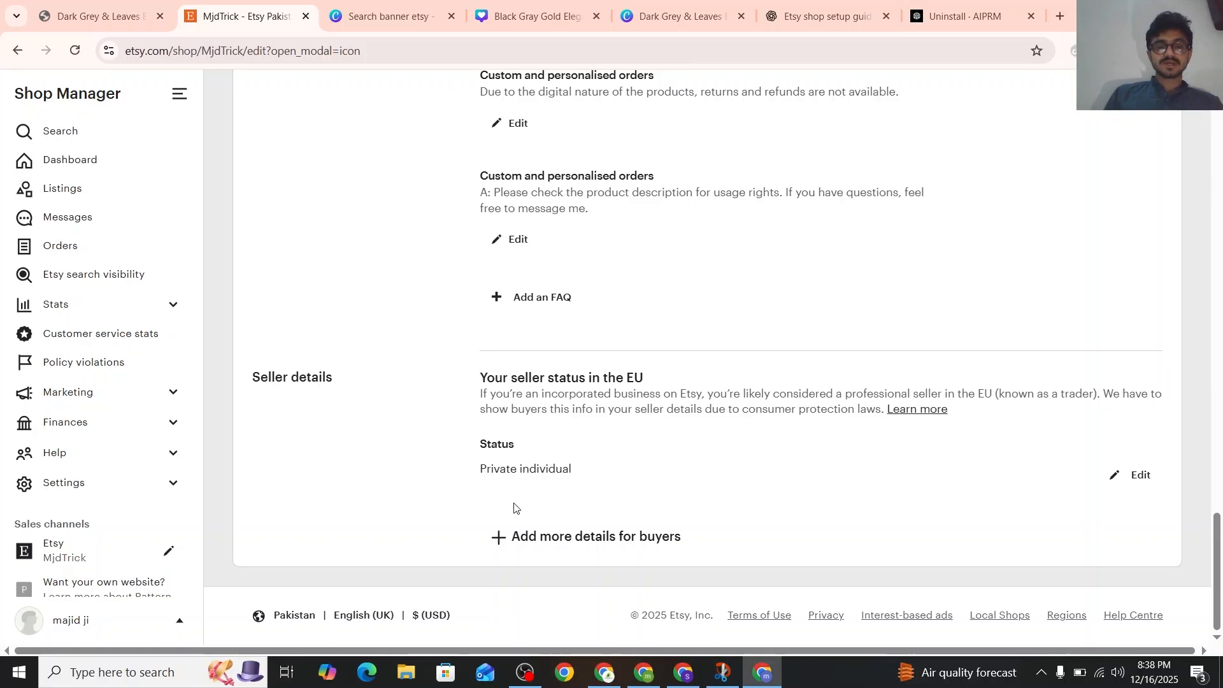
{"action": "left_click", "coordinate": [540, 535]}
{"action": "scroll", "coordinate": [558, 505], "scroll_direction": "down", "scroll_amount": 2}
{"action": "left_click", "coordinate": [553, 434]}
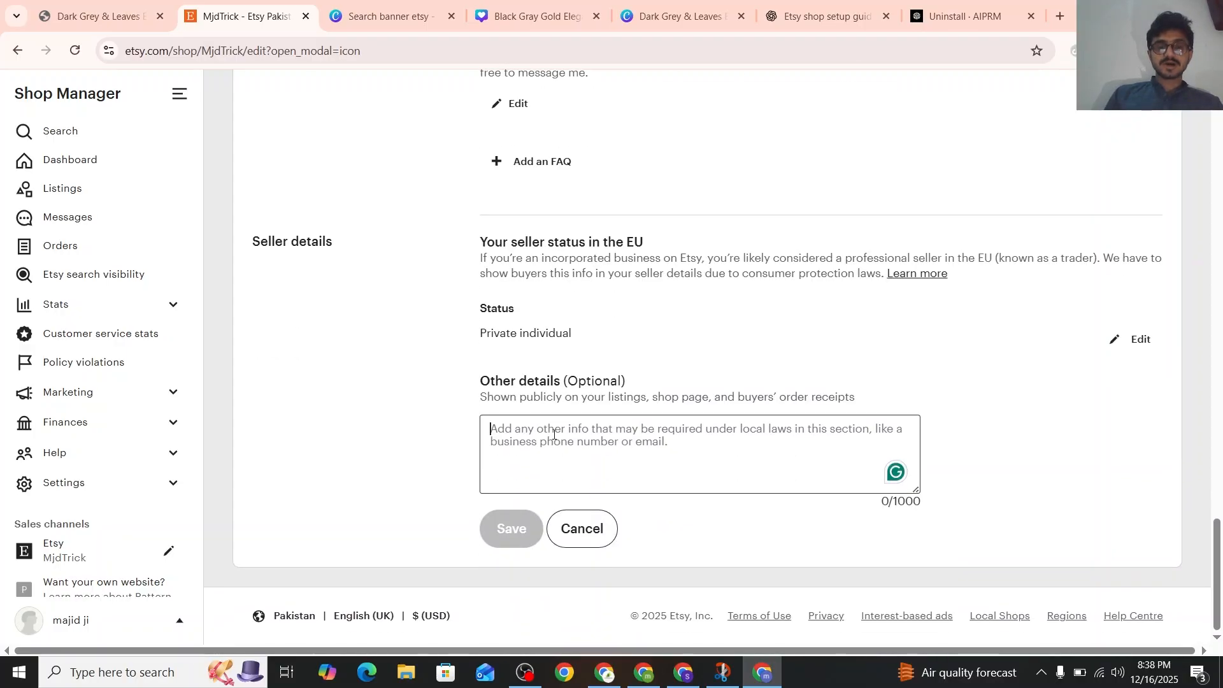
{"action": "left_click_drag", "start_coordinate": [540, 395], "coordinate": [793, 415]}
{"action": "left_click", "coordinate": [676, 467]}
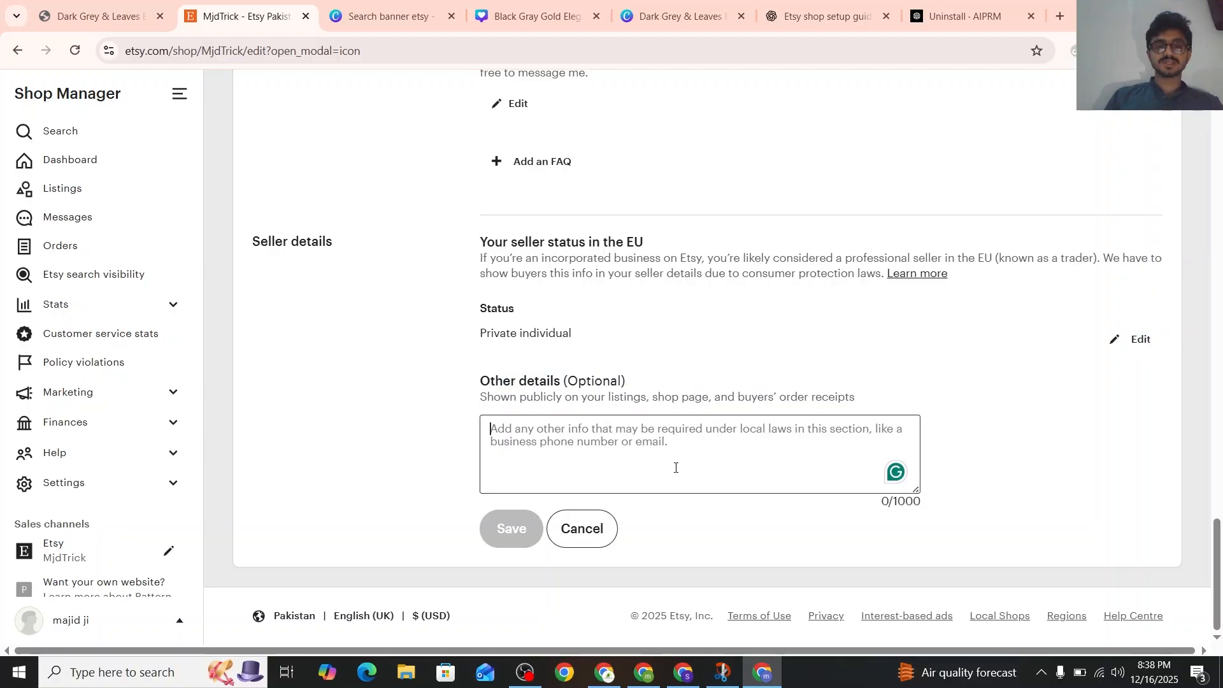
Check ChatGPT's advice on shop policies, EU seller details, the seller tip and the next step
{"action": "left_click", "coordinate": [822, 16]}
{"action": "scroll", "coordinate": [655, 291], "scroll_direction": "down", "scroll_amount": 2}
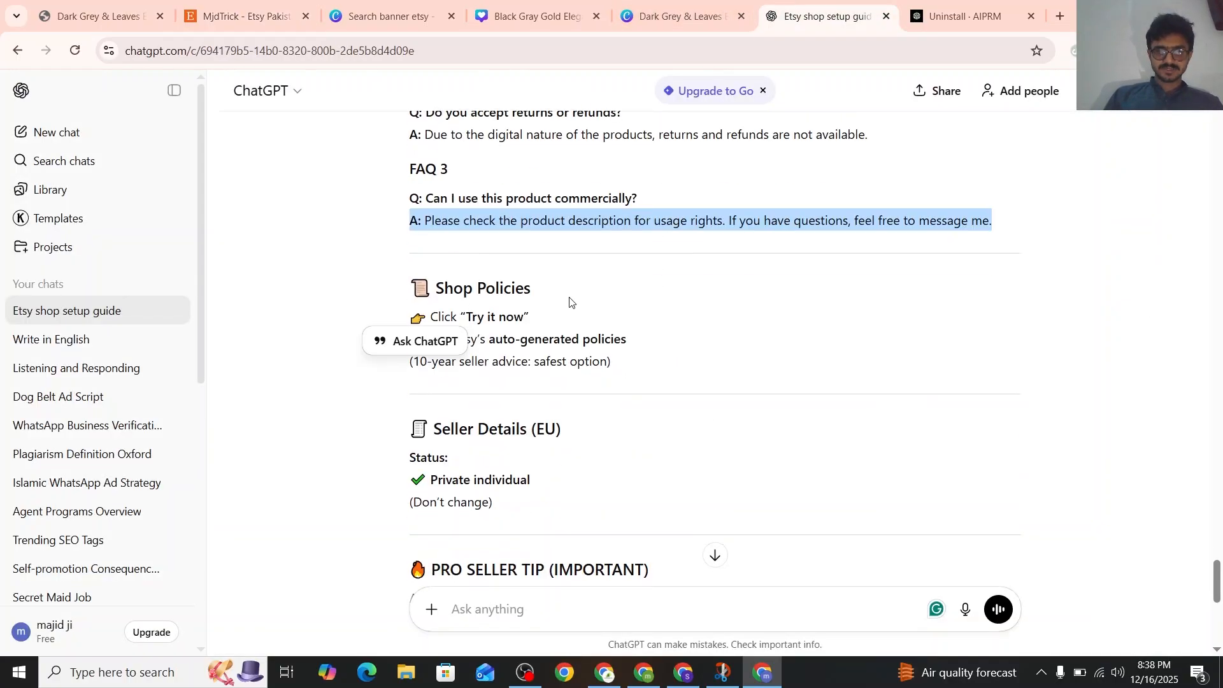
{"action": "scroll", "coordinate": [567, 300], "scroll_direction": "down", "scroll_amount": 4}
{"action": "scroll", "coordinate": [467, 237], "scroll_direction": "down", "scroll_amount": 2}
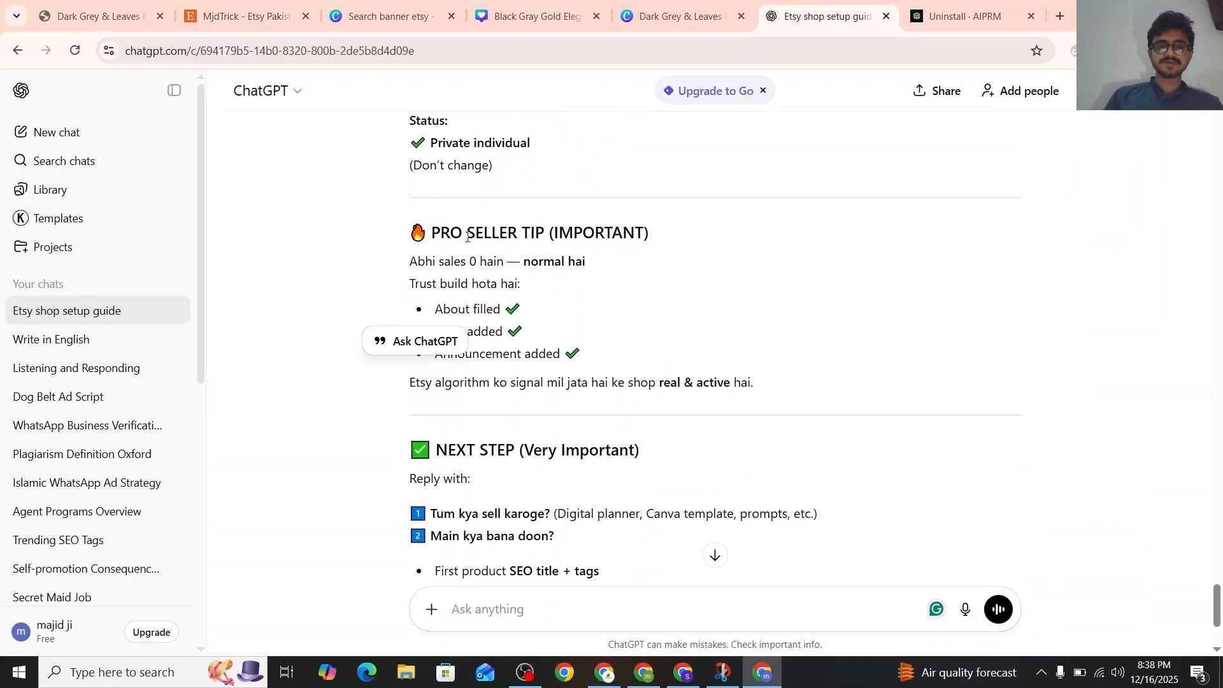
{"action": "scroll", "coordinate": [492, 235], "scroll_direction": "down", "scroll_amount": 1}
{"action": "scroll", "coordinate": [463, 242], "scroll_direction": "down", "scroll_amount": 3}
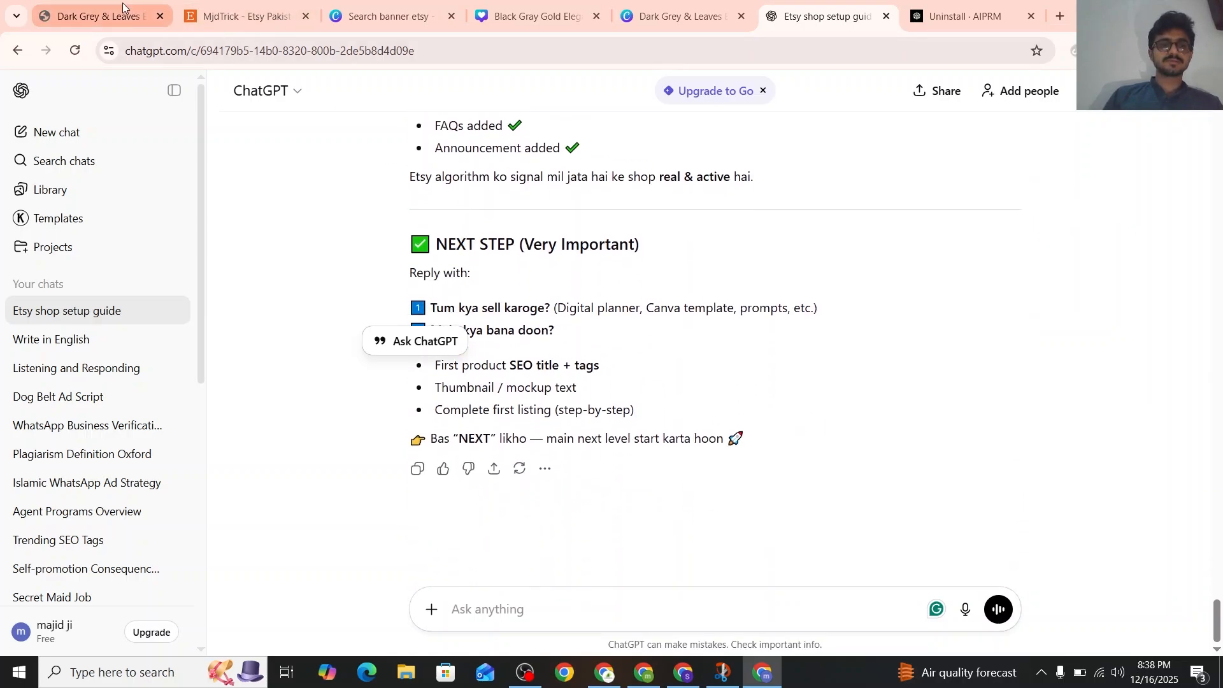
Return to the Etsy shop editor and review the page from the seller details up to the banner and shop title
{"action": "left_click", "coordinate": [249, 16]}
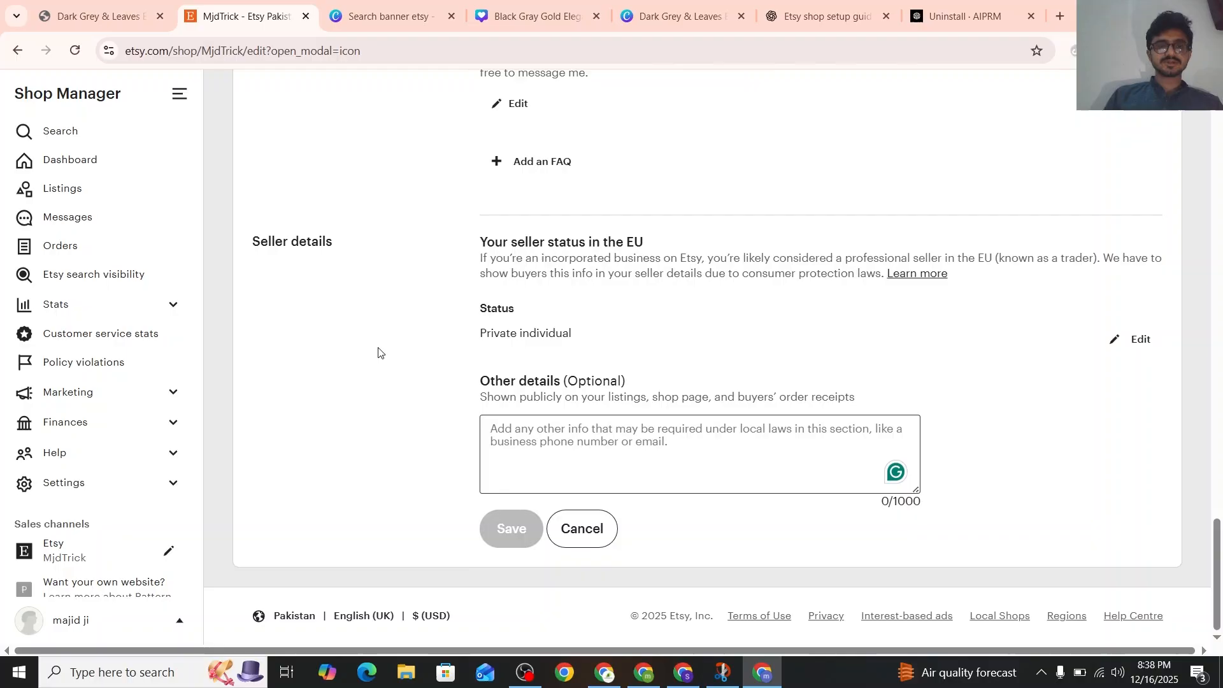
{"action": "scroll", "coordinate": [377, 351], "scroll_direction": "up", "scroll_amount": 10}
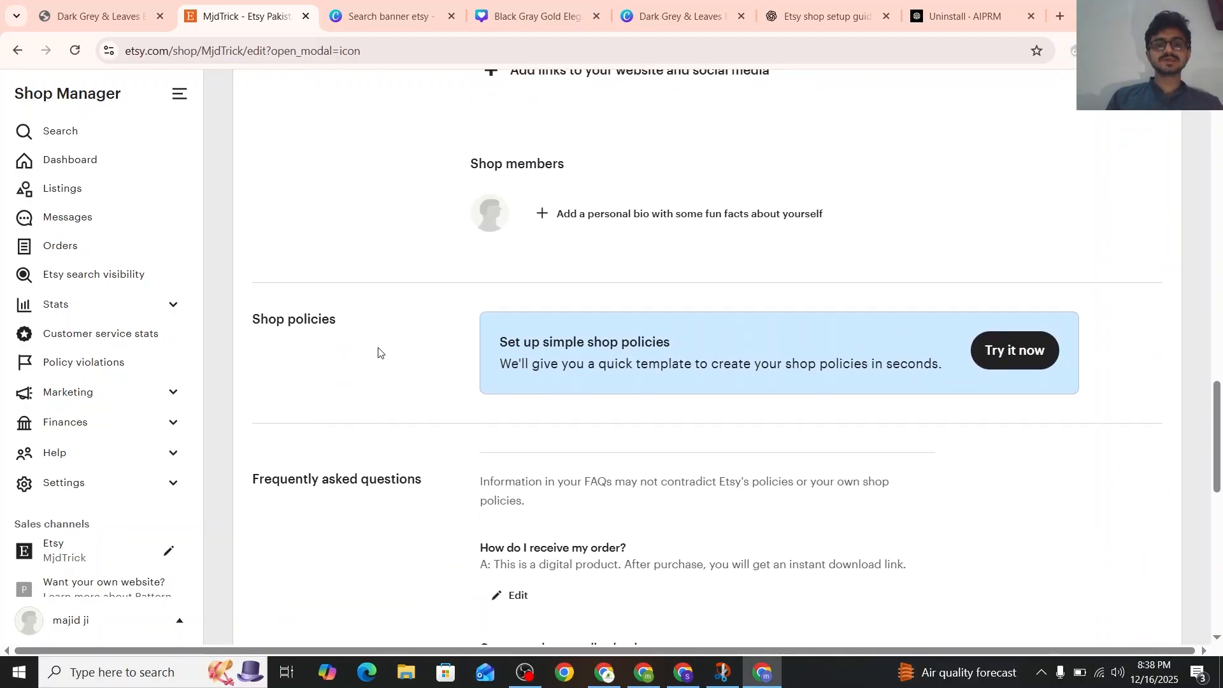
{"action": "scroll", "coordinate": [378, 348], "scroll_direction": "up", "scroll_amount": 10}
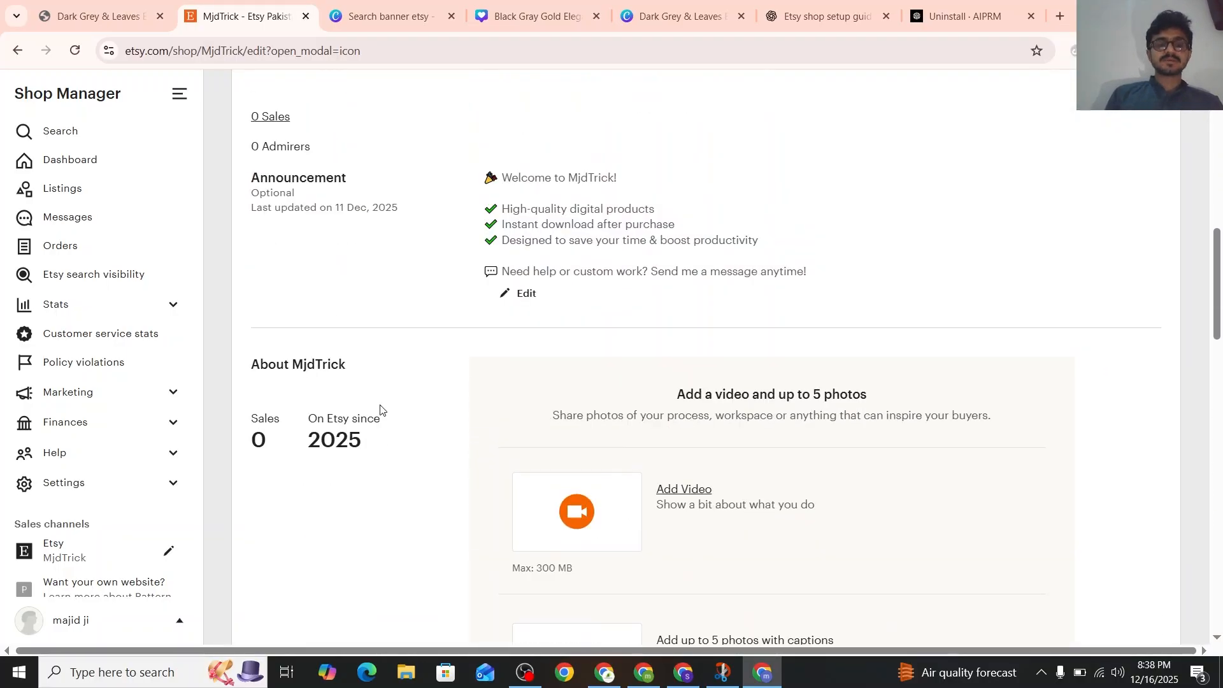
{"action": "scroll", "coordinate": [379, 410], "scroll_direction": "up", "scroll_amount": 10}
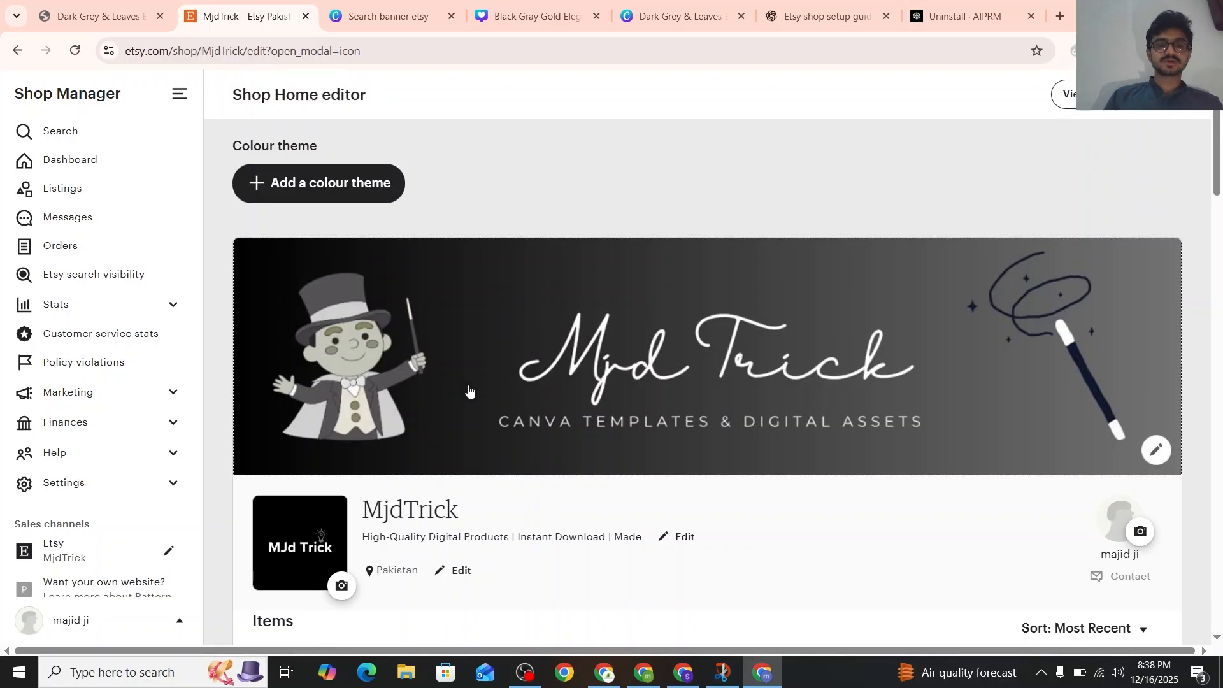
{"action": "scroll", "coordinate": [469, 390], "scroll_direction": "down", "scroll_amount": 3}
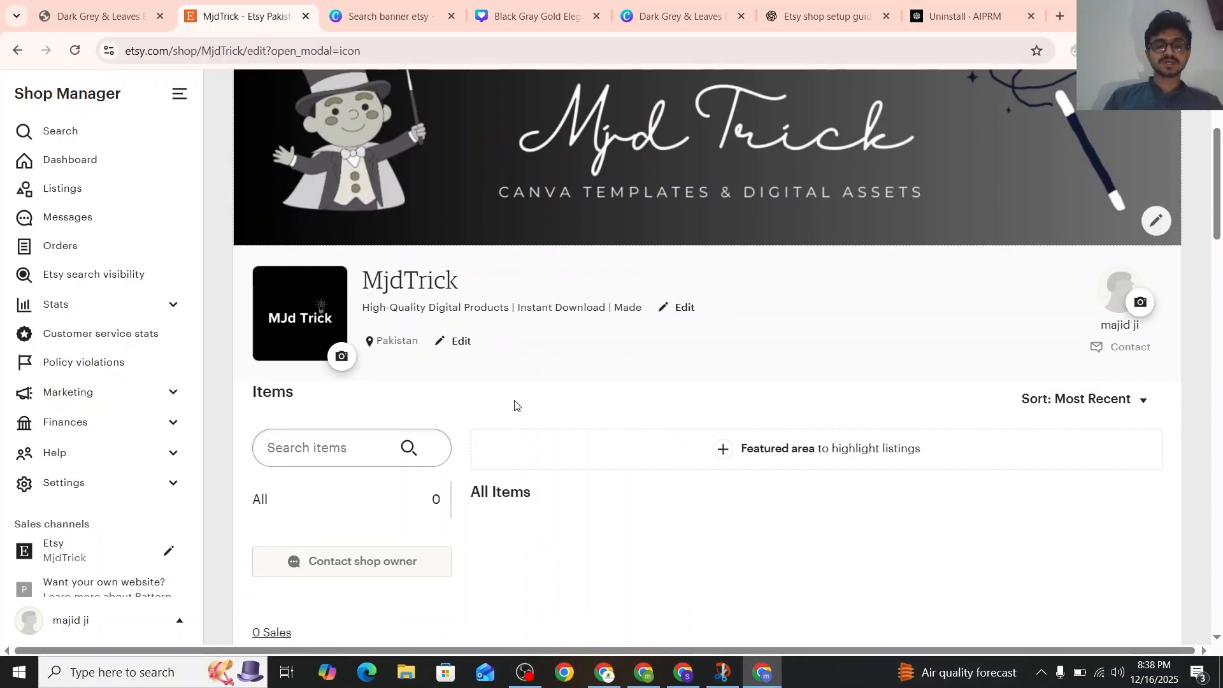
Review the finished shop page from the announcement through the About section, shop policies and FAQs, and back to the banner
{"action": "scroll", "coordinate": [514, 405], "scroll_direction": "down", "scroll_amount": 5}
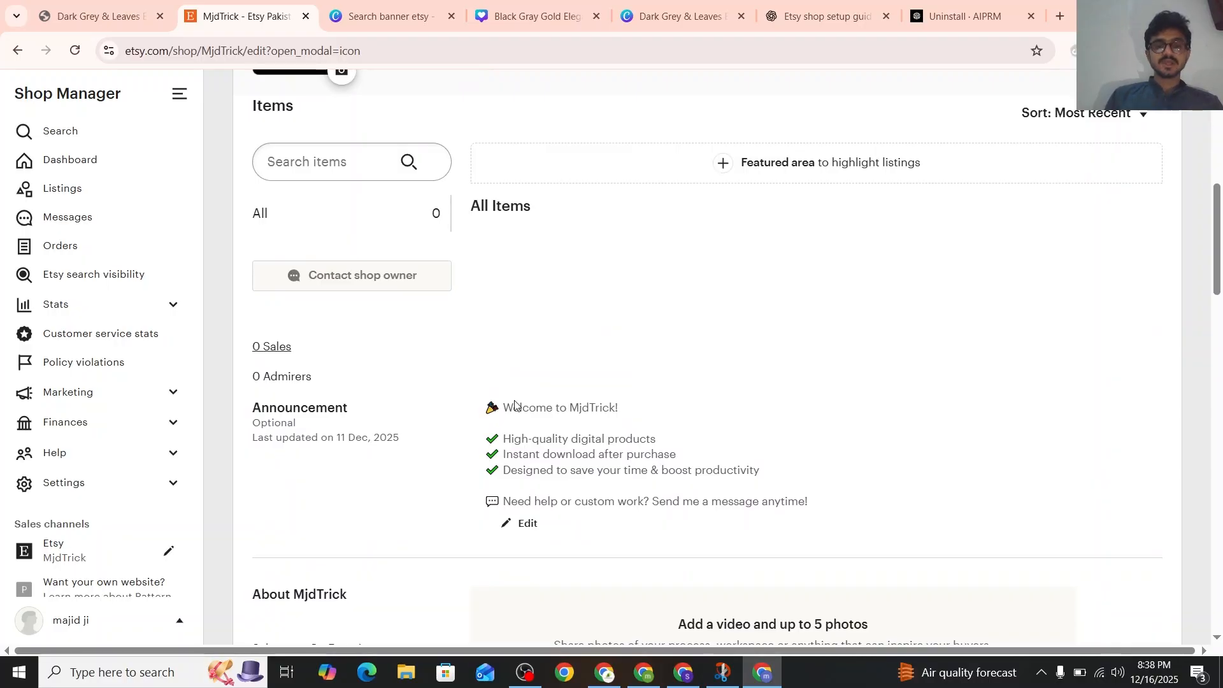
{"action": "scroll", "coordinate": [499, 476], "scroll_direction": "down", "scroll_amount": 8}
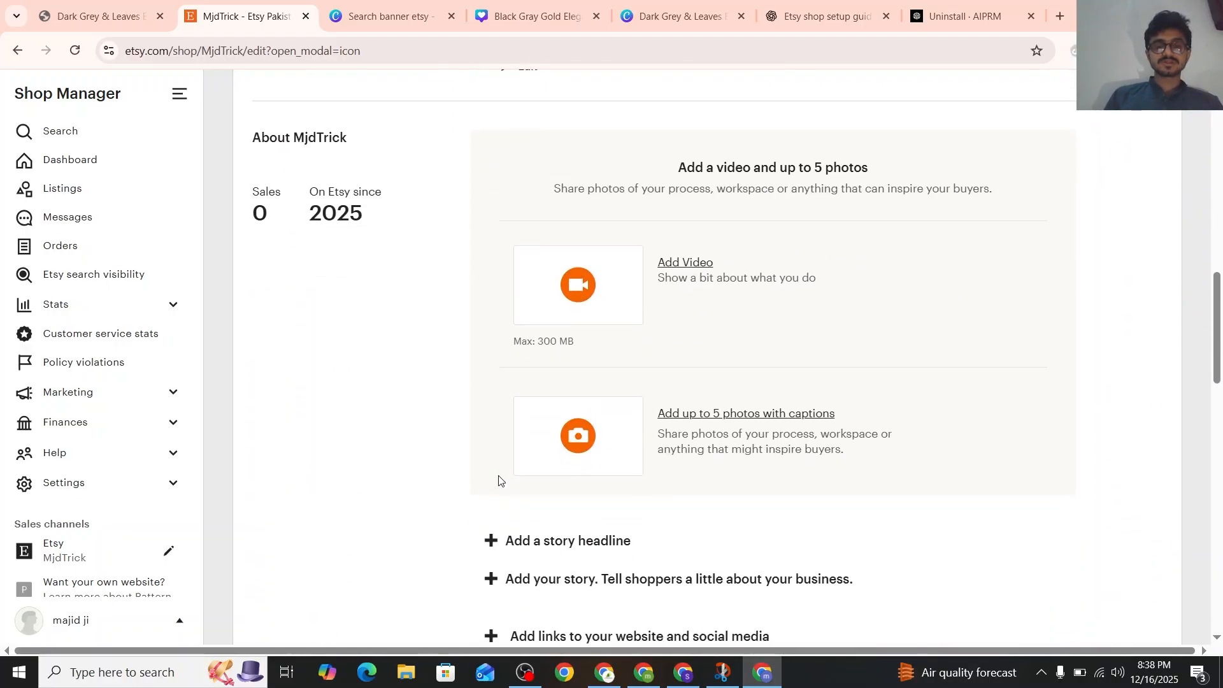
{"action": "scroll", "coordinate": [399, 431], "scroll_direction": "down", "scroll_amount": 13}
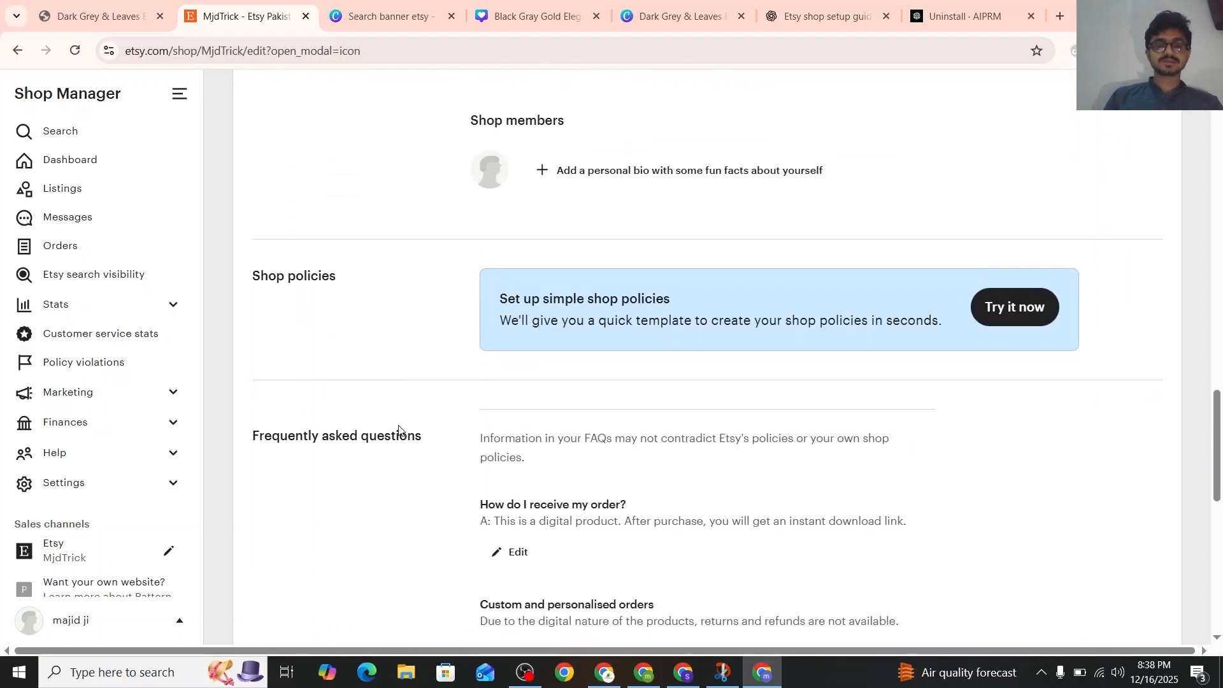
{"action": "scroll", "coordinate": [399, 430], "scroll_direction": "down", "scroll_amount": 8}
{"action": "scroll", "coordinate": [399, 430], "scroll_direction": "up", "scroll_amount": 18}
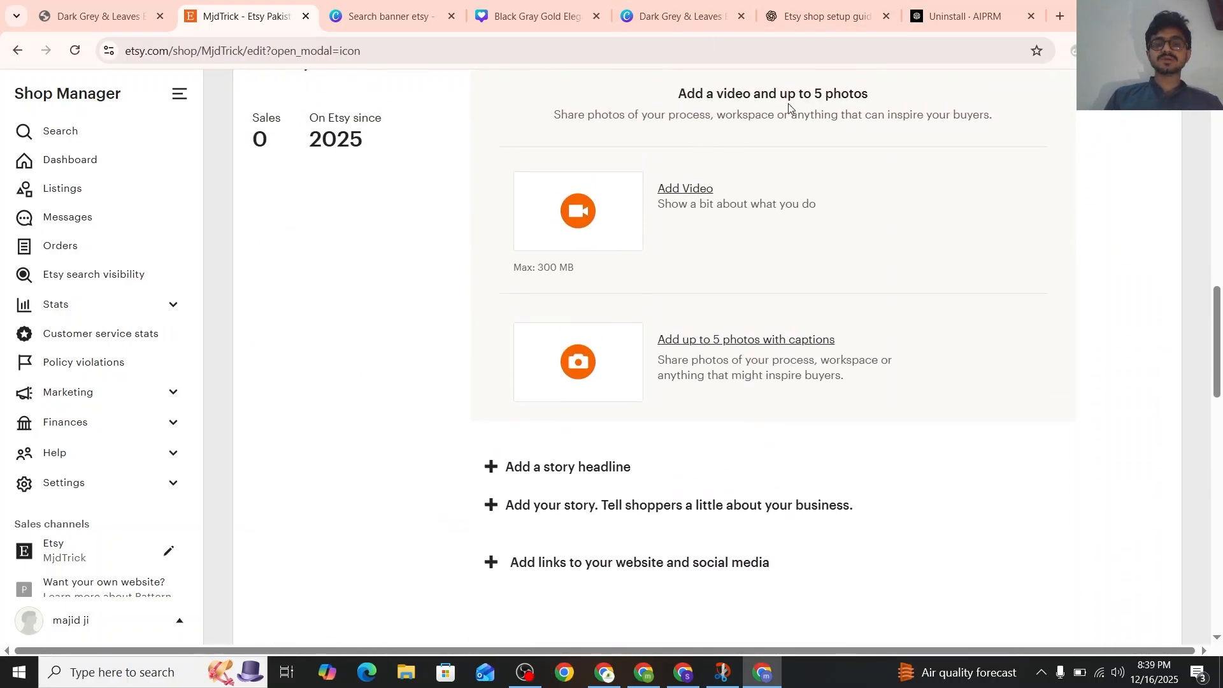
{"action": "scroll", "coordinate": [677, 158], "scroll_direction": "up", "scroll_amount": 10}
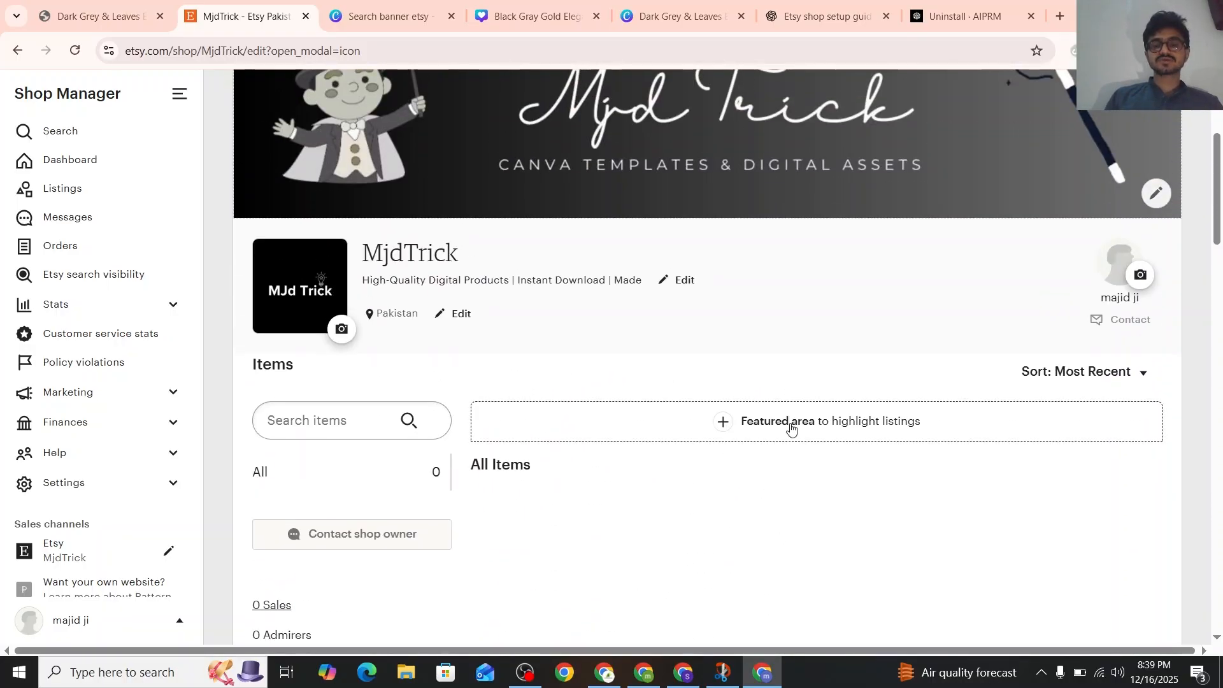
{"action": "scroll", "coordinate": [767, 379], "scroll_direction": "up", "scroll_amount": 3}
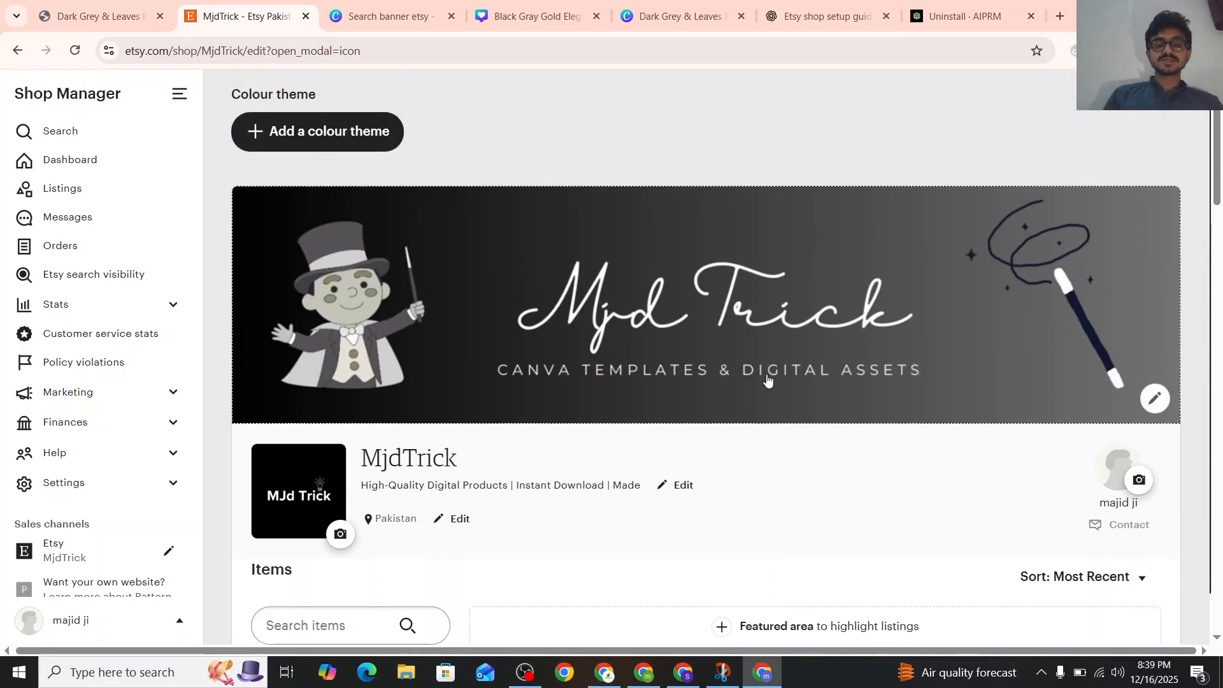